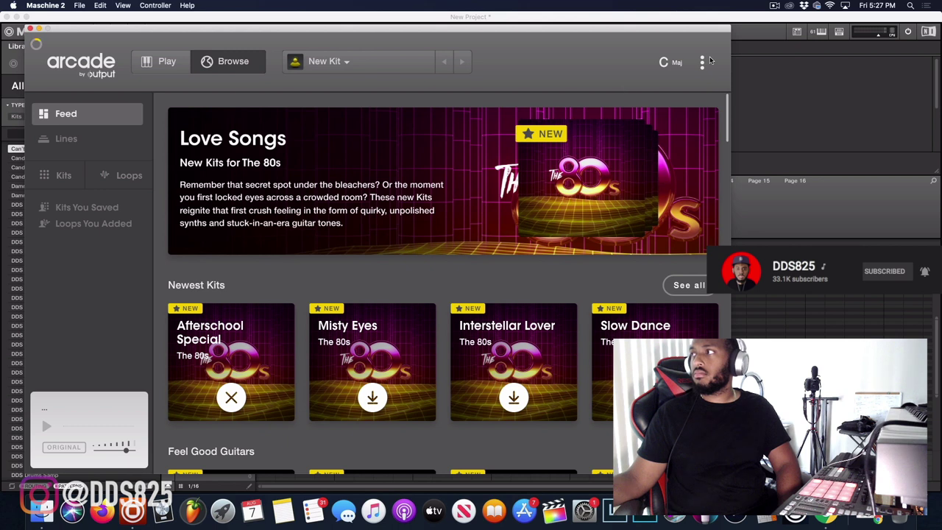
# Reduce the plug-in window size and load the Afterschool Special kit from the newest kits.
pyautogui.click(701, 61)
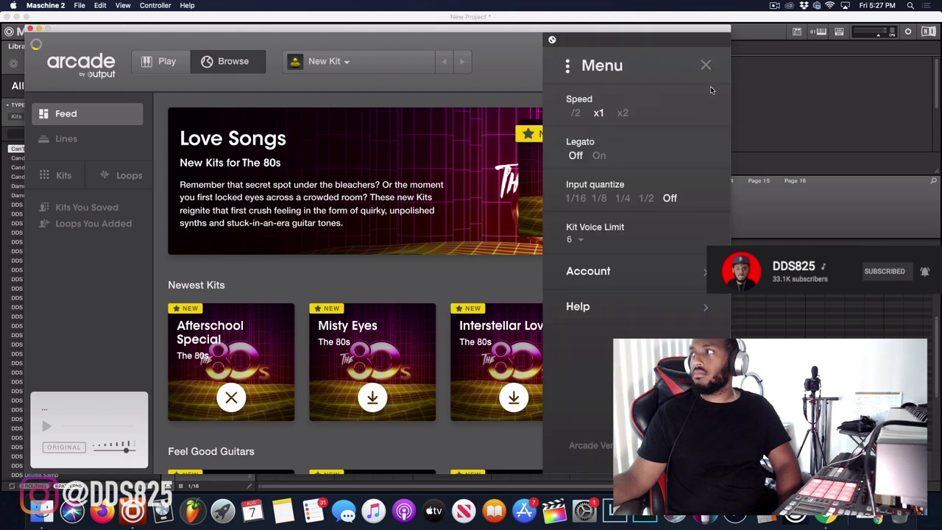
pyautogui.click(552, 39)
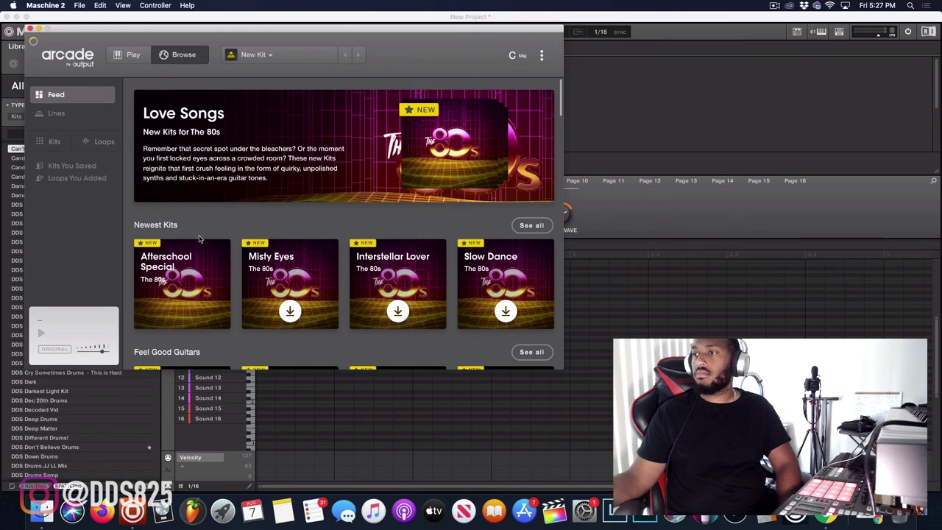
pyautogui.click(178, 247)
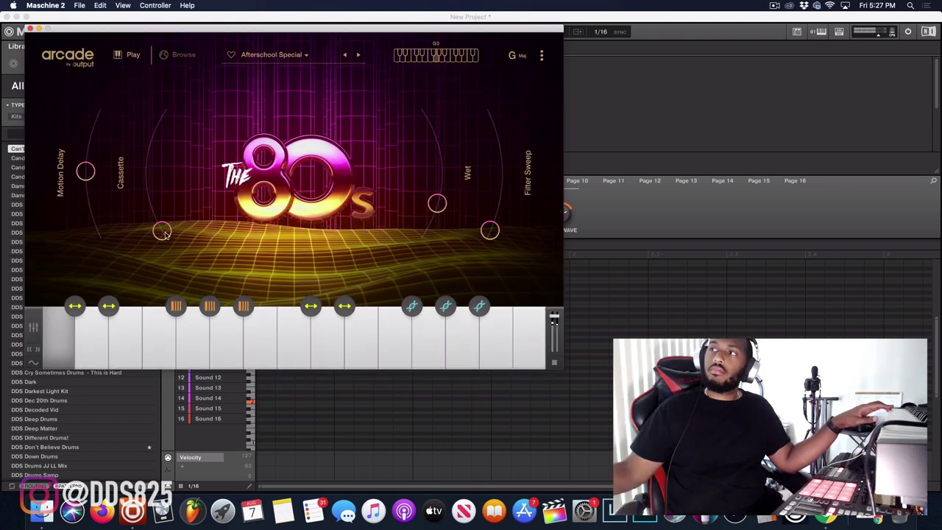
# Audition the kit in several minor session keys, including F, E, G# and A, and set the session key to F# minor.
pyautogui.click(520, 56)
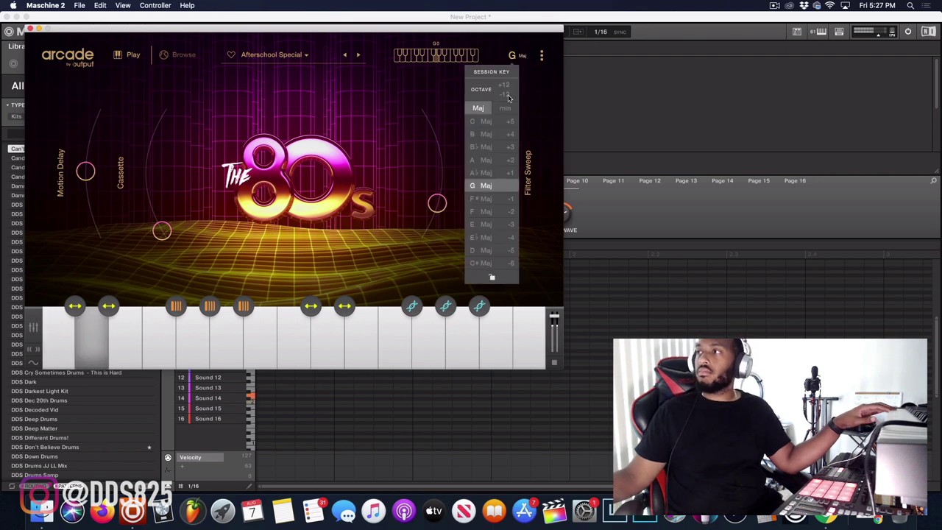
pyautogui.click(508, 109)
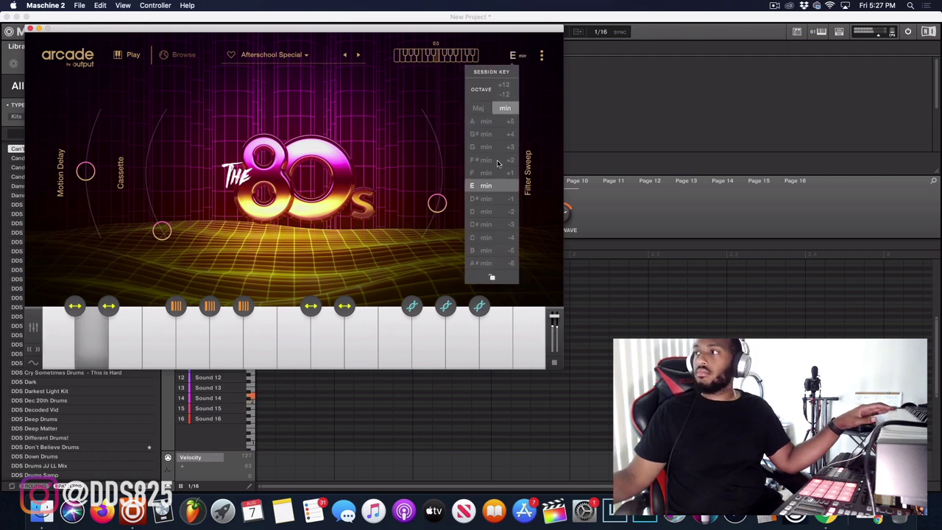
pyautogui.click(497, 171)
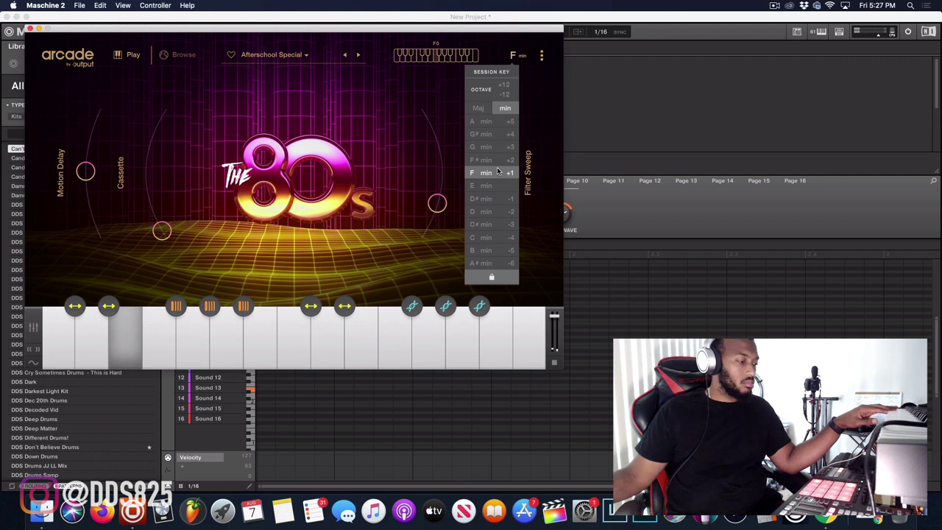
pyautogui.click(499, 184)
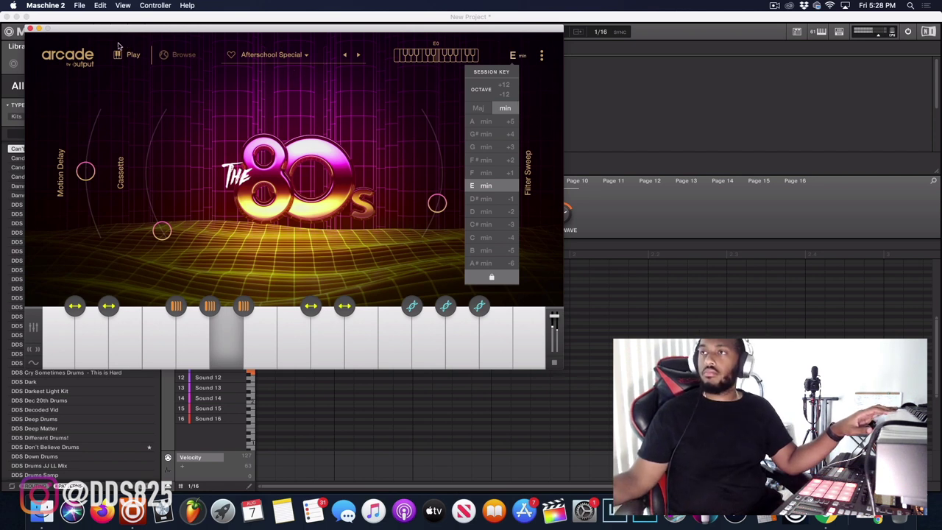
pyautogui.click(487, 136)
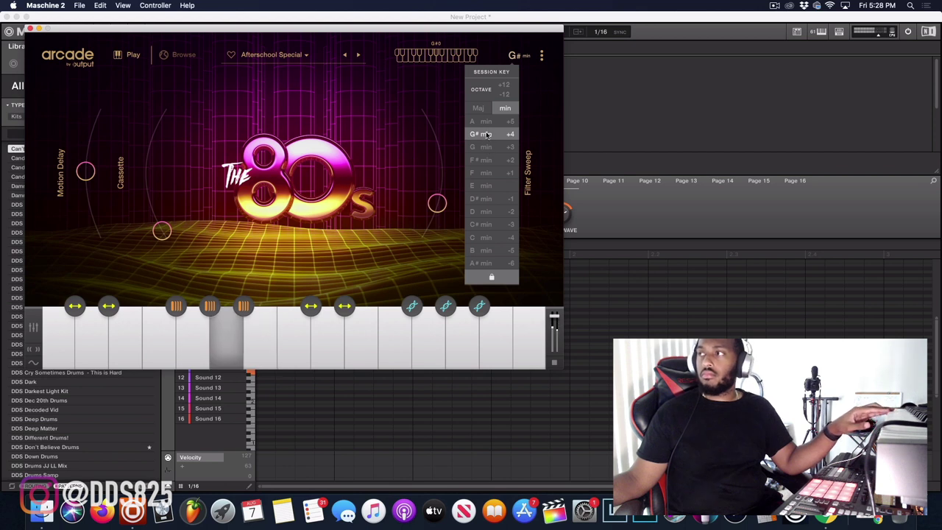
pyautogui.click(483, 122)
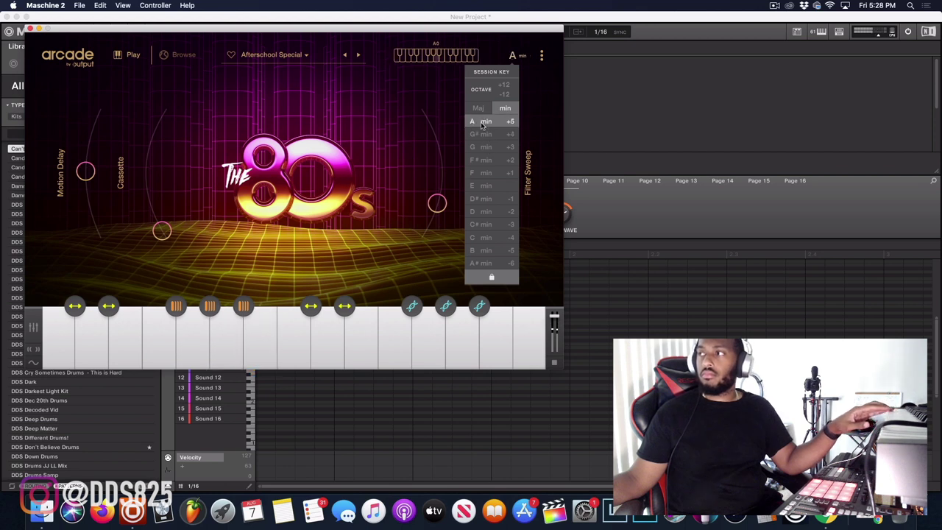
pyautogui.click(497, 162)
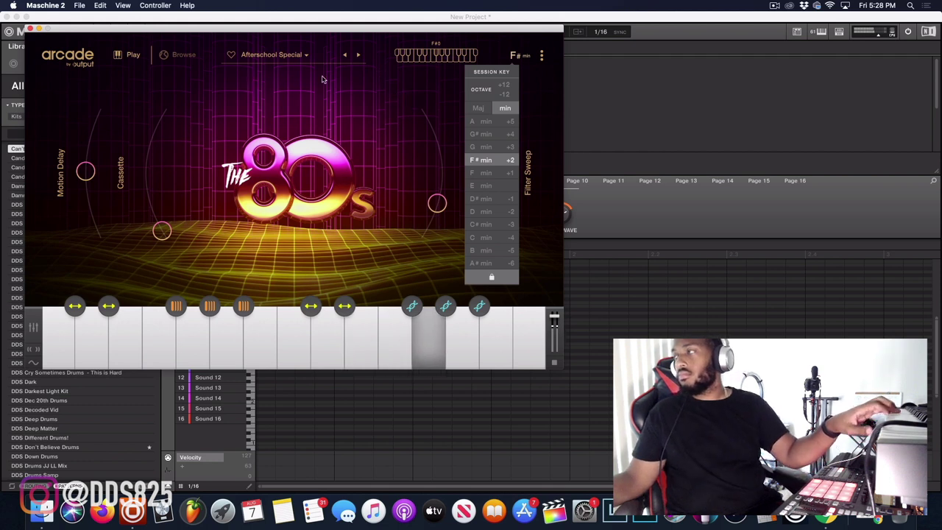
pyautogui.click(530, 55)
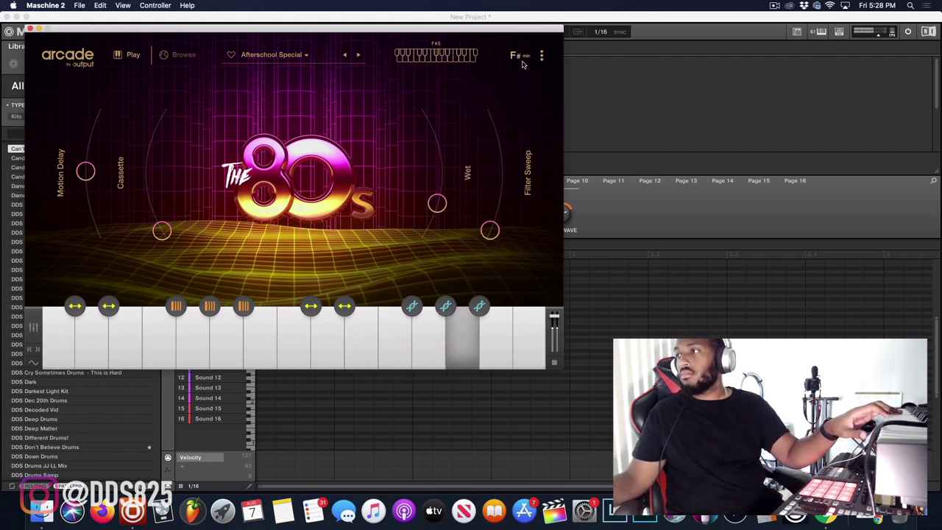
# Download the Seeking Brightness, Skyline Sunshine, Motor City Memories and Make Me Rich kits from Feel Good Guitars.
pyautogui.click(184, 54)
pyautogui.click(63, 113)
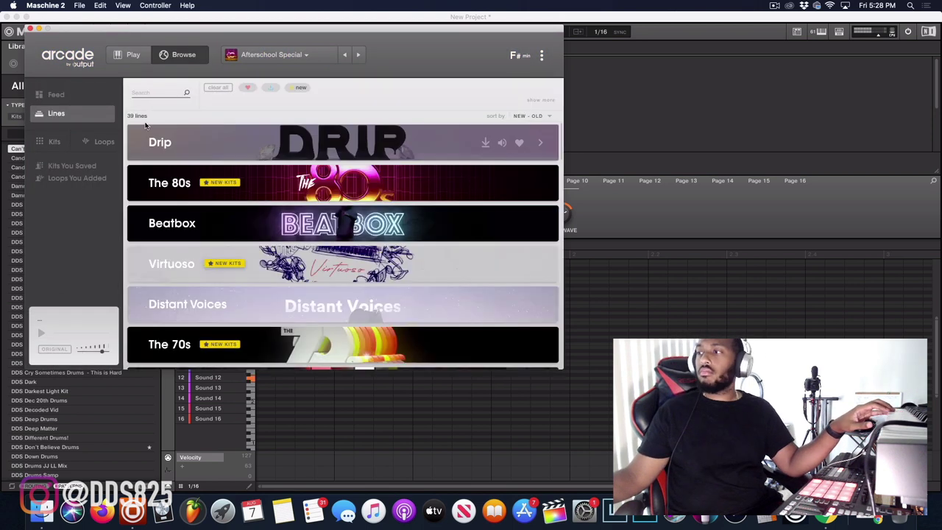
pyautogui.click(85, 94)
pyautogui.scroll(-2, 201, 177)
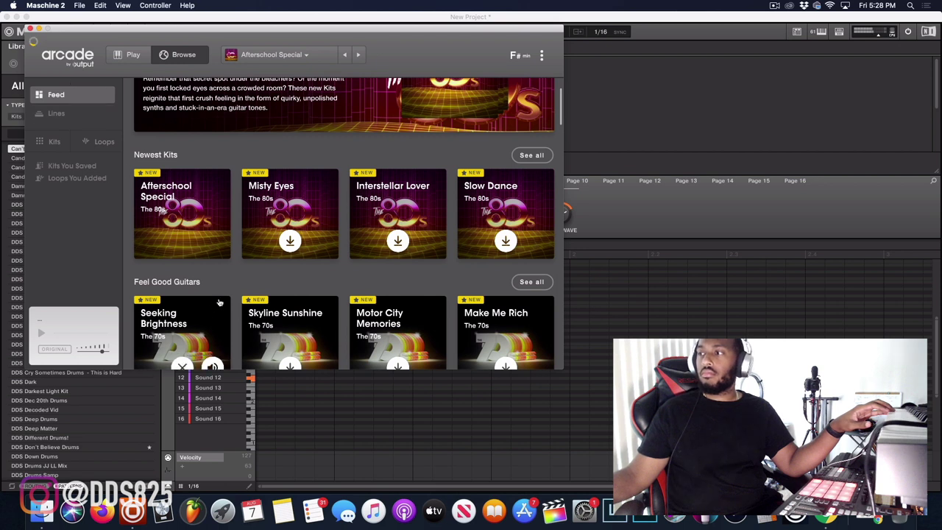
pyautogui.scroll(-2, 219, 302)
pyautogui.click(302, 252)
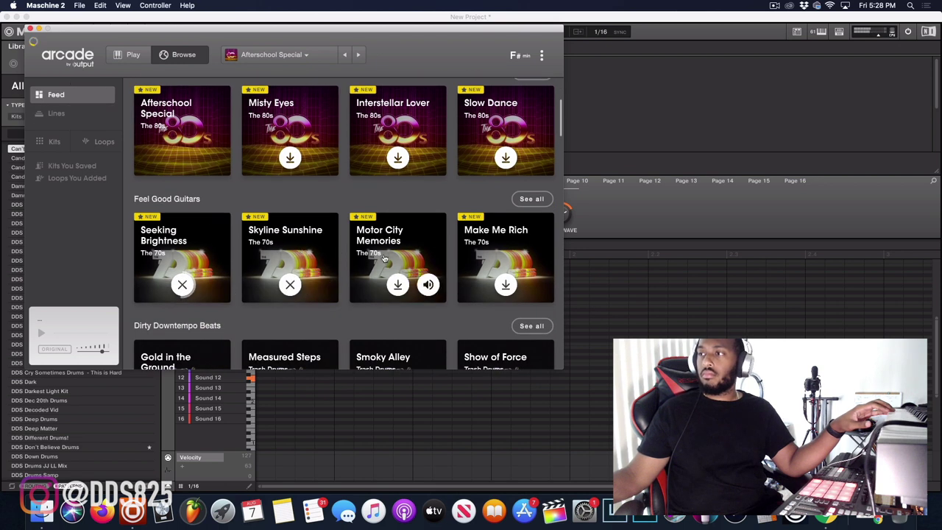
pyautogui.click(396, 255)
pyautogui.click(505, 258)
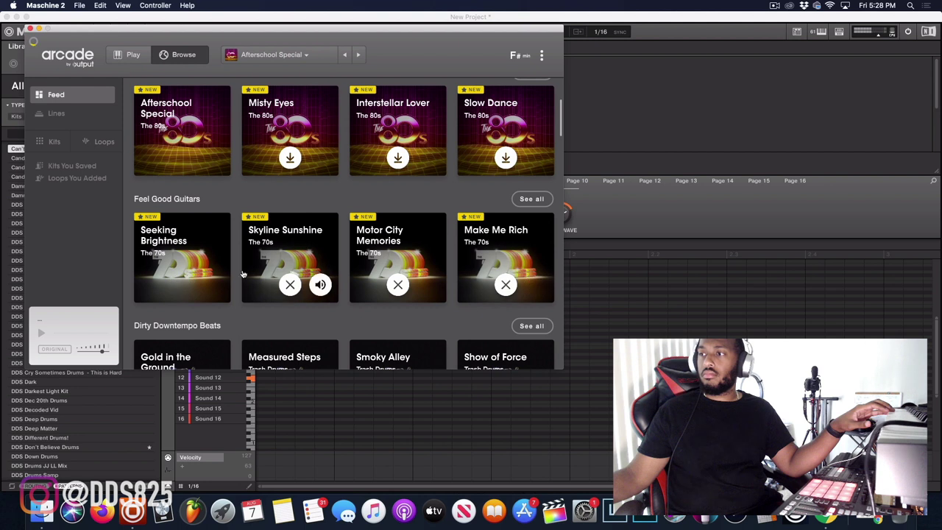
# Load the Seeking Brightness kit, try it in F minor and return the session key to F# minor.
pyautogui.click(198, 236)
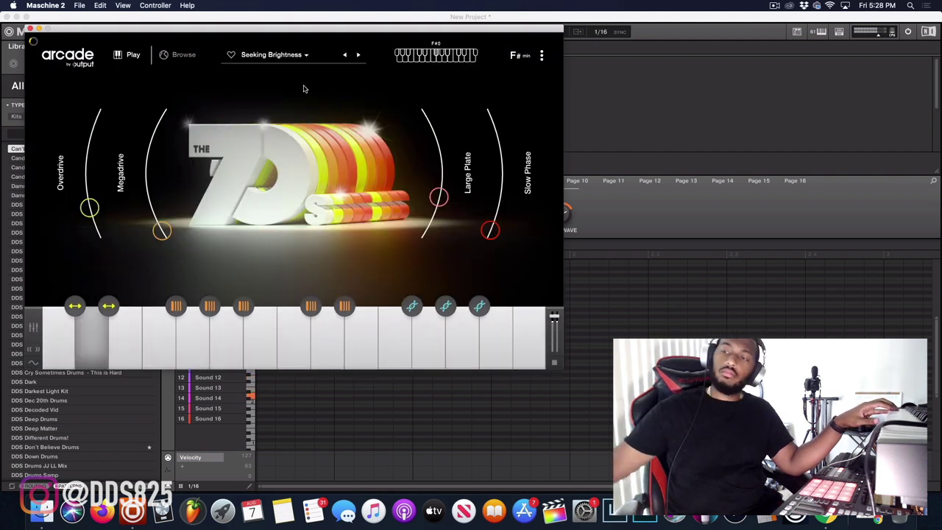
pyautogui.click(528, 56)
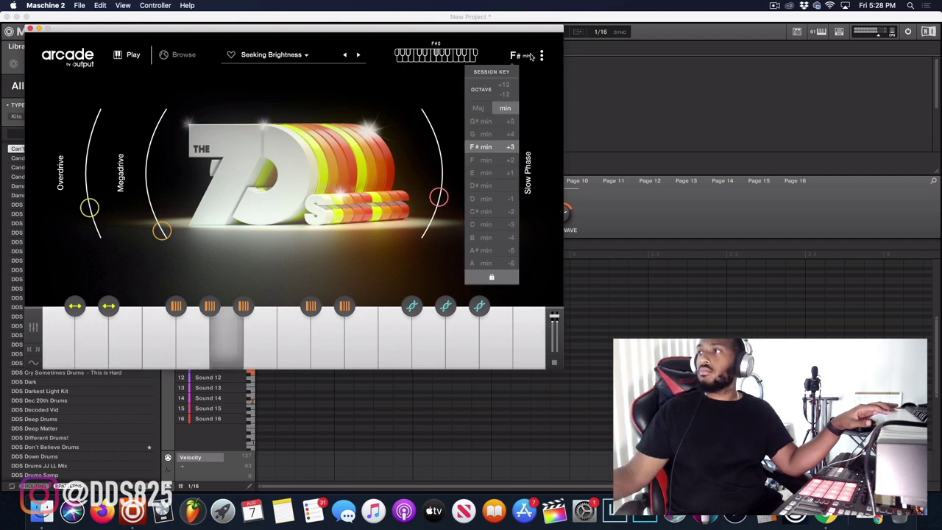
pyautogui.click(506, 160)
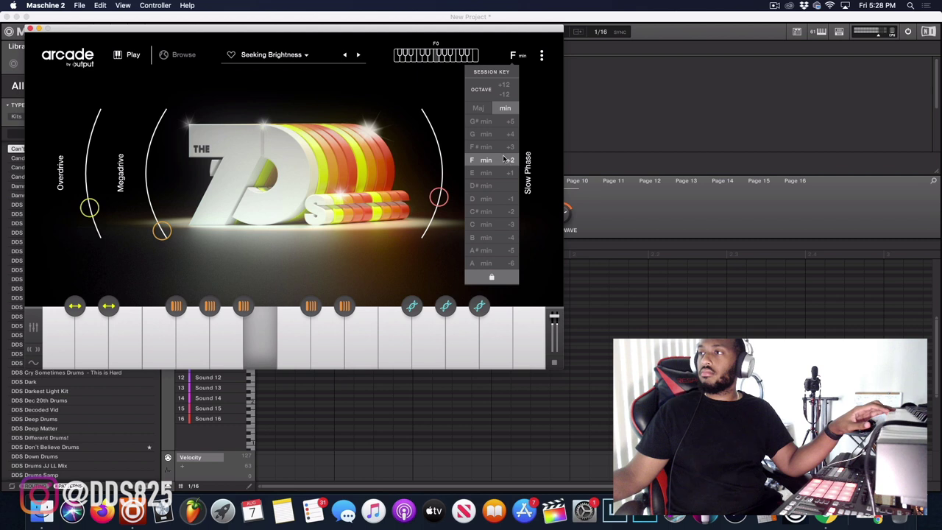
pyautogui.click(500, 147)
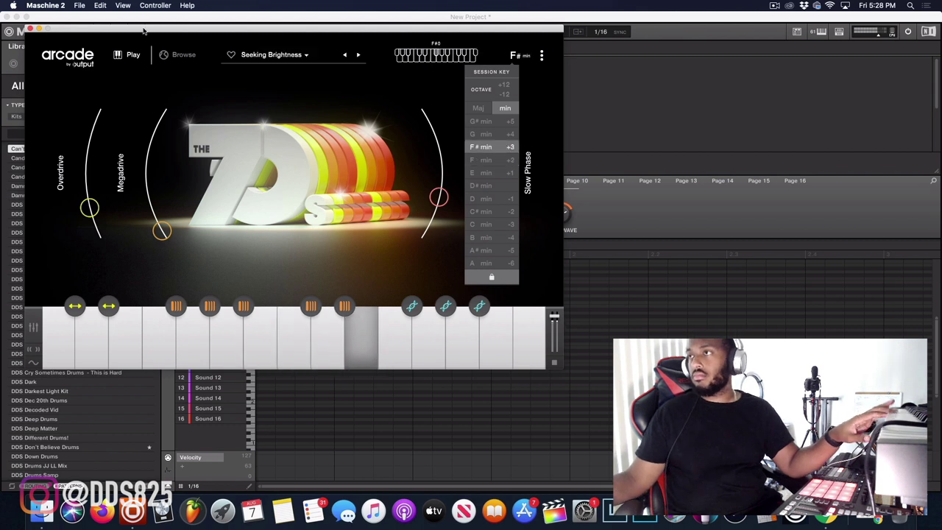
# Audition the Skyline Sunshine kit and replace it with the Make Me Rich kit.
pyautogui.click(172, 57)
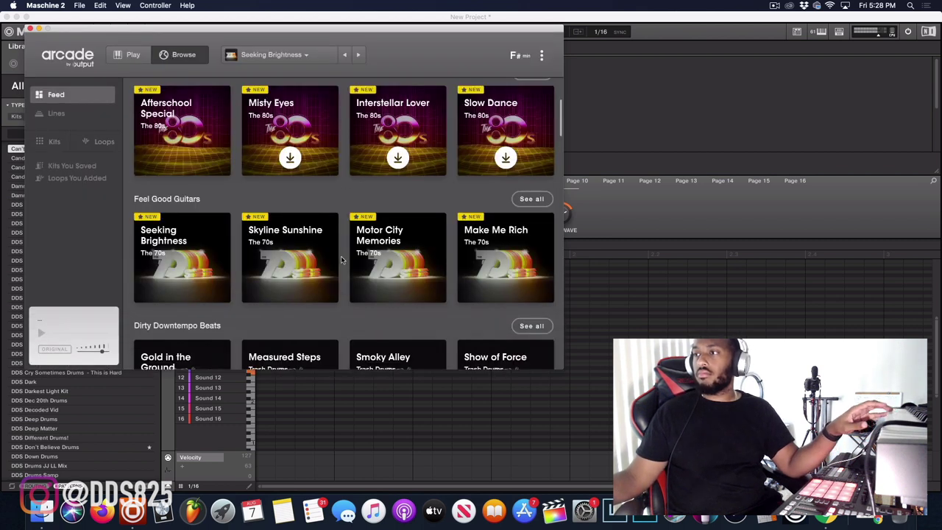
pyautogui.click(304, 243)
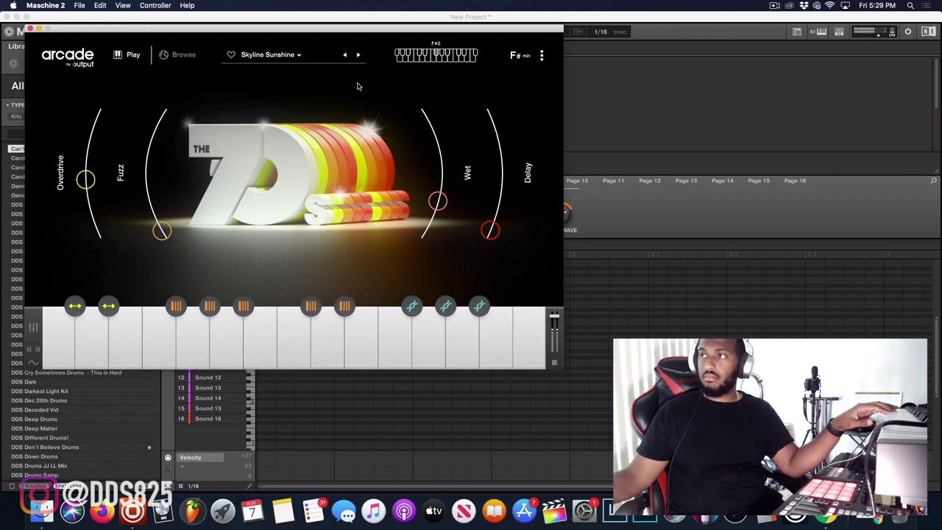
pyautogui.click(183, 55)
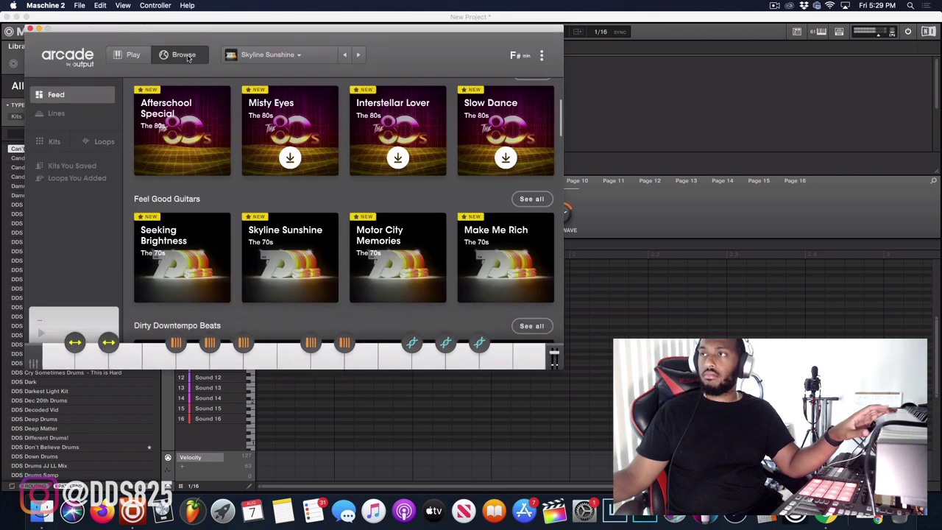
pyautogui.click(473, 254)
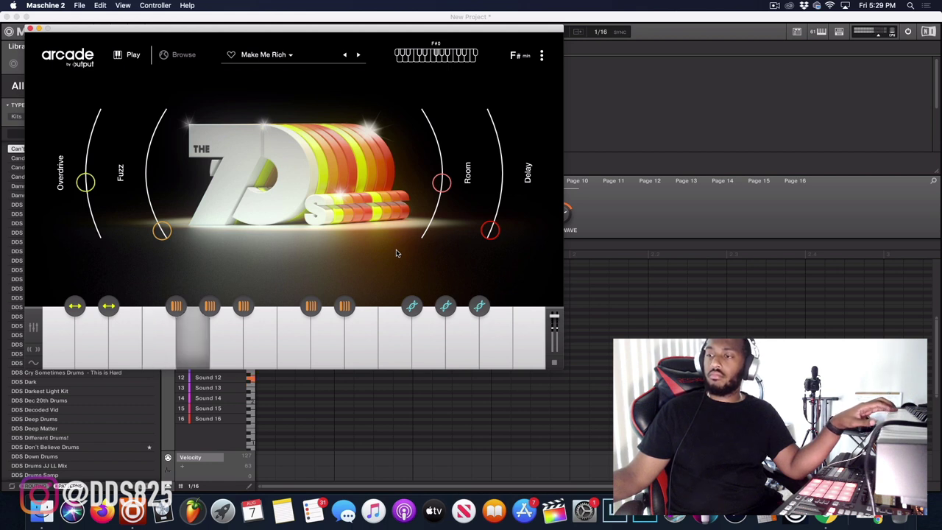
# Try the Make Me Rich kit in A minor and F minor, and return the session key to F# minor.
pyautogui.click(515, 57)
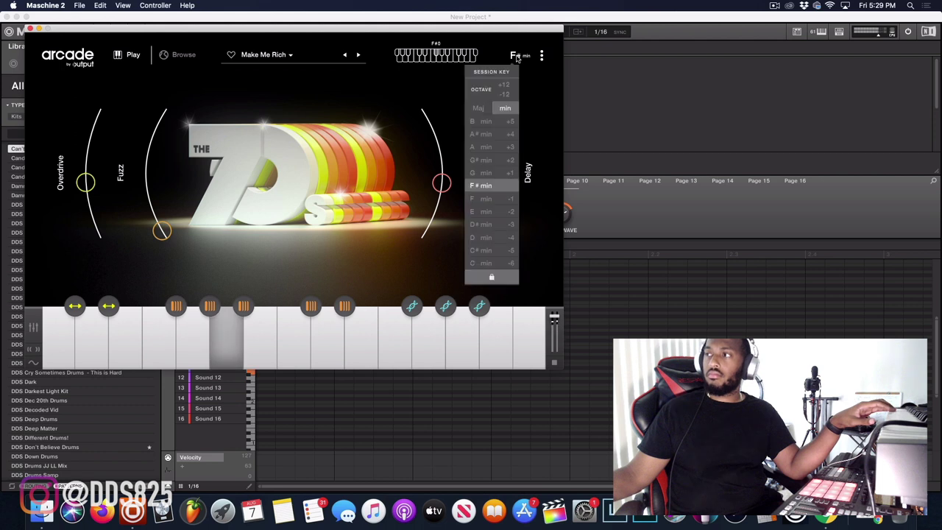
pyautogui.click(499, 147)
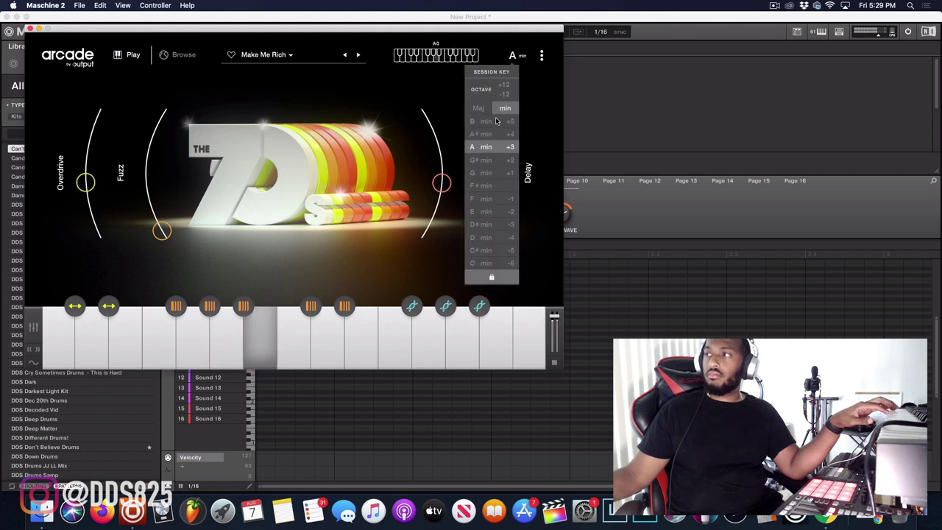
pyautogui.click(490, 201)
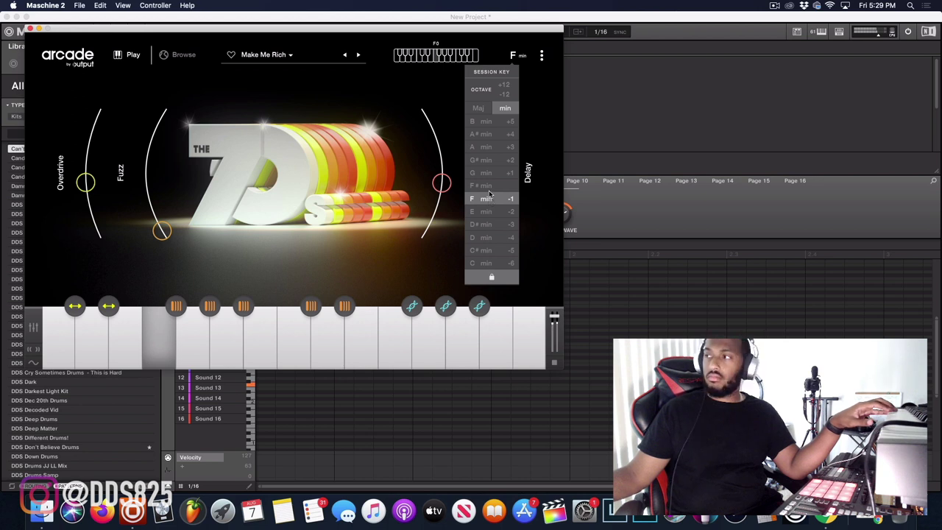
pyautogui.click(490, 186)
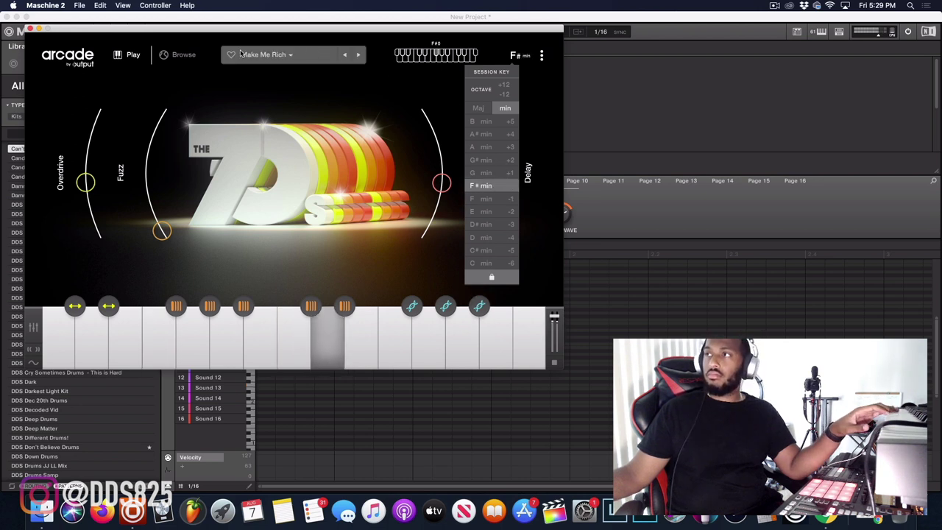
# Audition the Motor City Memories kit and replace it with the Solemnity kit from Meditative States.
pyautogui.click(176, 56)
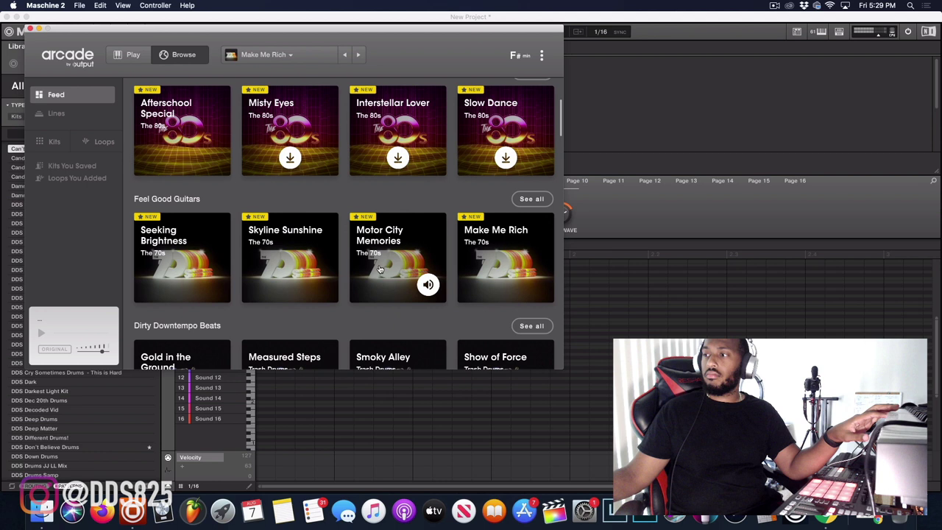
pyautogui.click(380, 270)
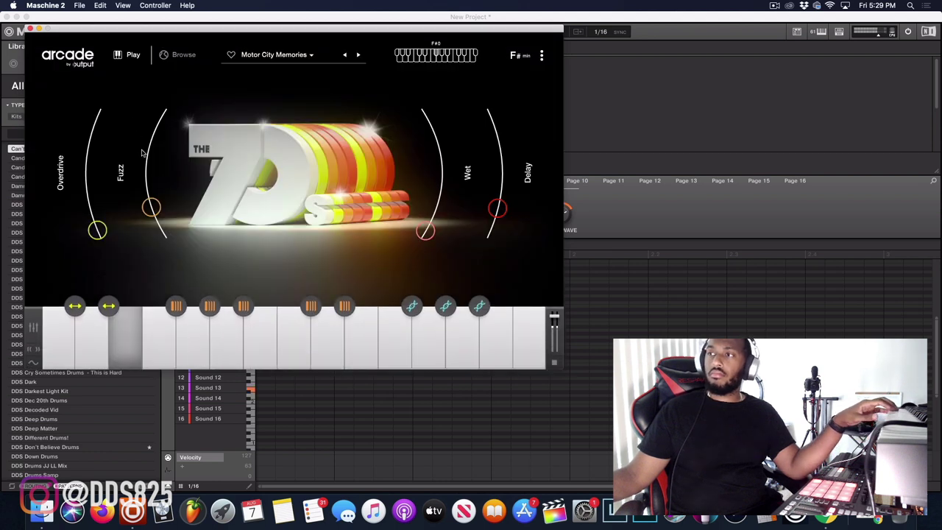
pyautogui.click(175, 56)
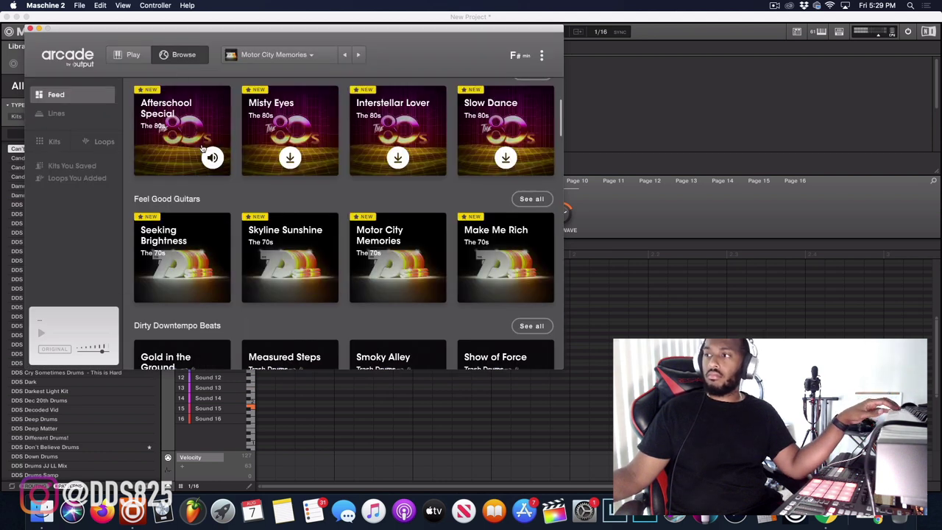
pyautogui.scroll(-5, 288, 280)
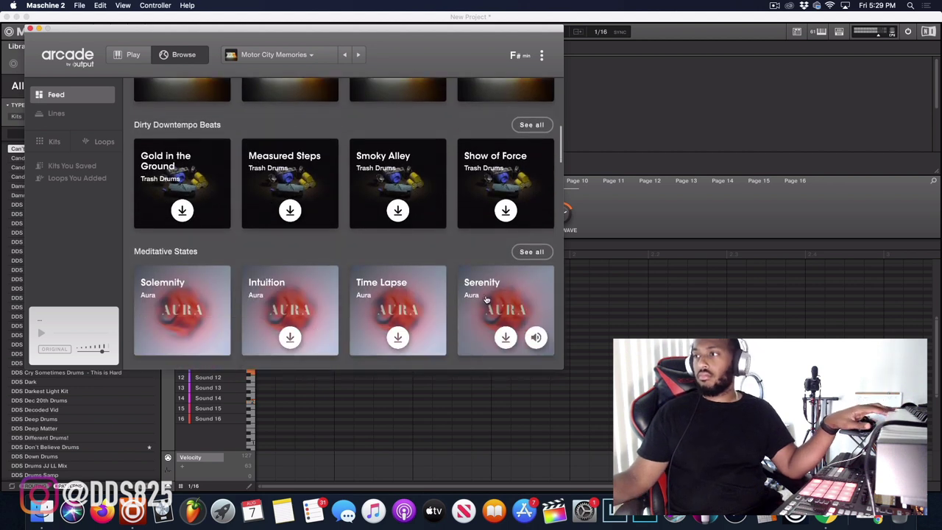
pyautogui.click(181, 309)
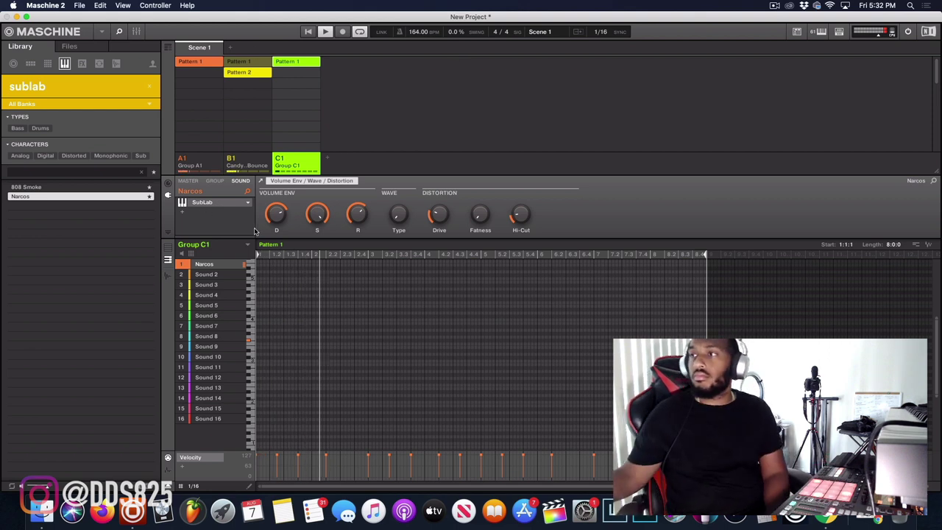
# Switch the pattern editor to the overview of all the group's sounds, and play the beat with drum group B1 selected.
pyautogui.click(168, 249)
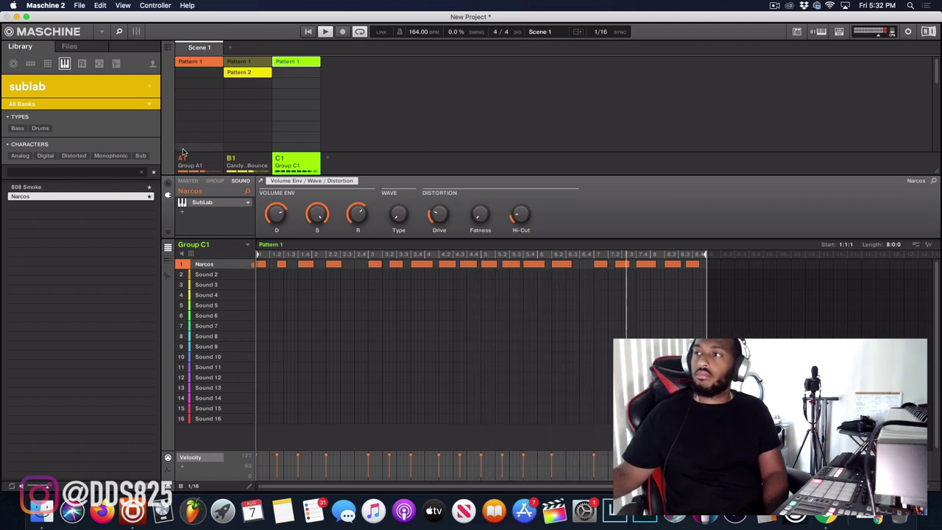
pyautogui.click(247, 160)
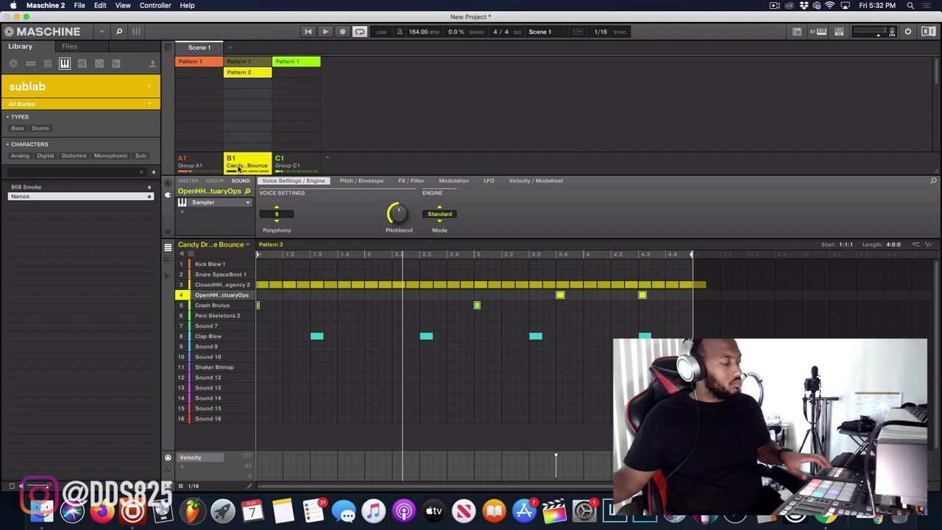
pyautogui.press('space')
pyautogui.press('space')
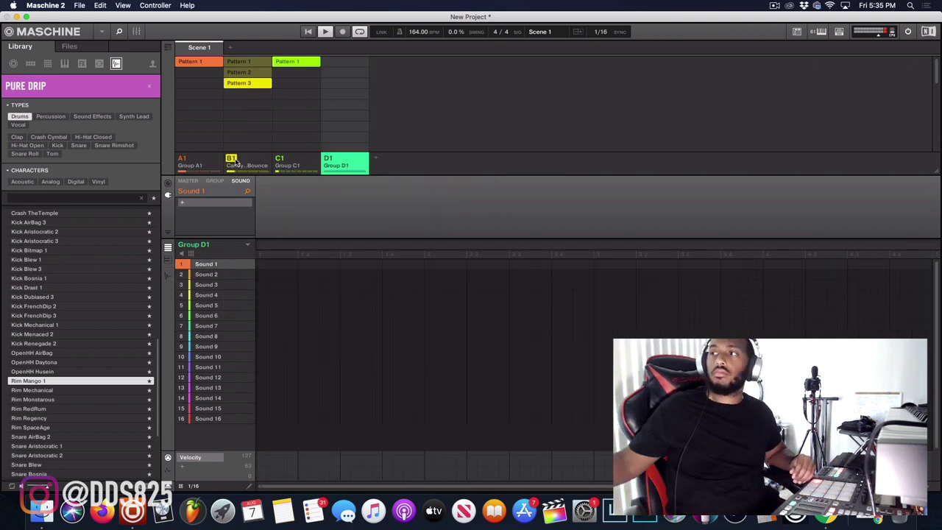
# Load the Output Arcade plug-in on Sound 1 of group D1.
pyautogui.click(206, 202)
pyautogui.moveTo(212, 205)
pyautogui.moveTo(218, 139)
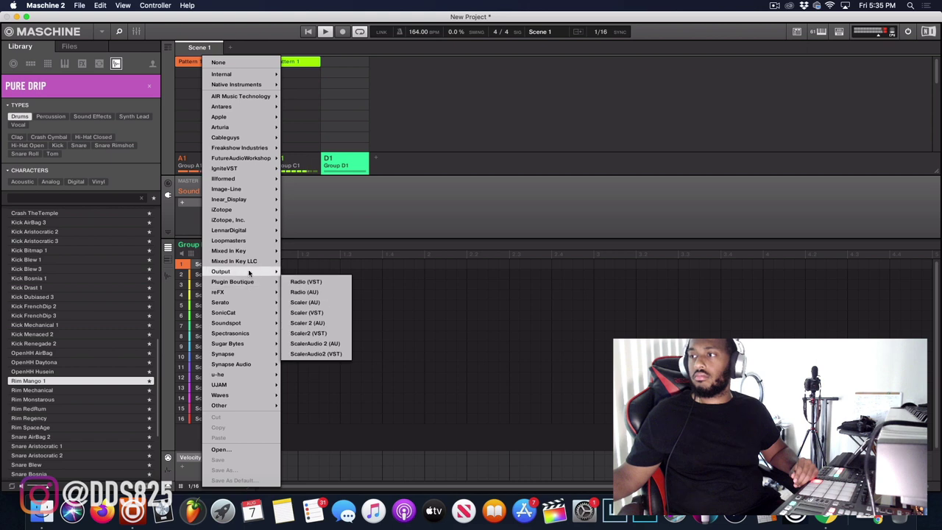
pyautogui.moveTo(273, 274)
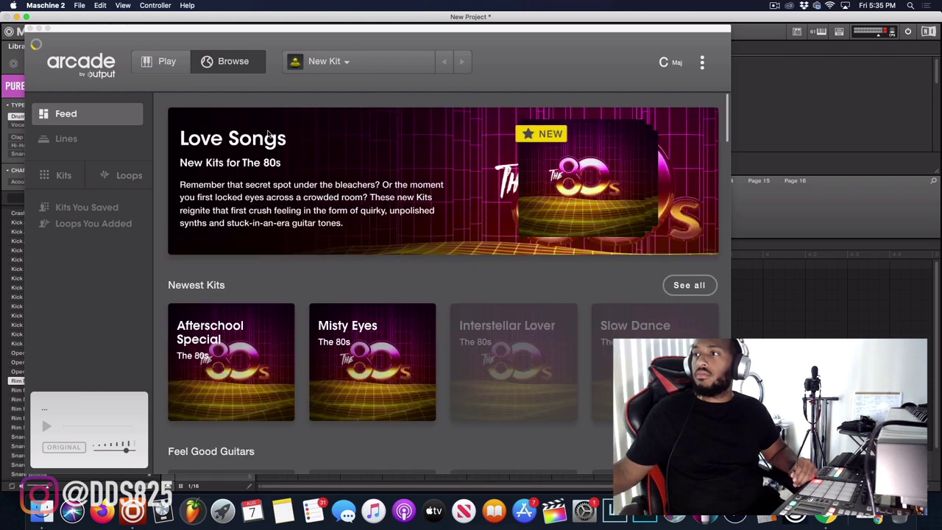
# Browse Arcade's list of lines and open the Distant Voices line.
pyautogui.click(65, 138)
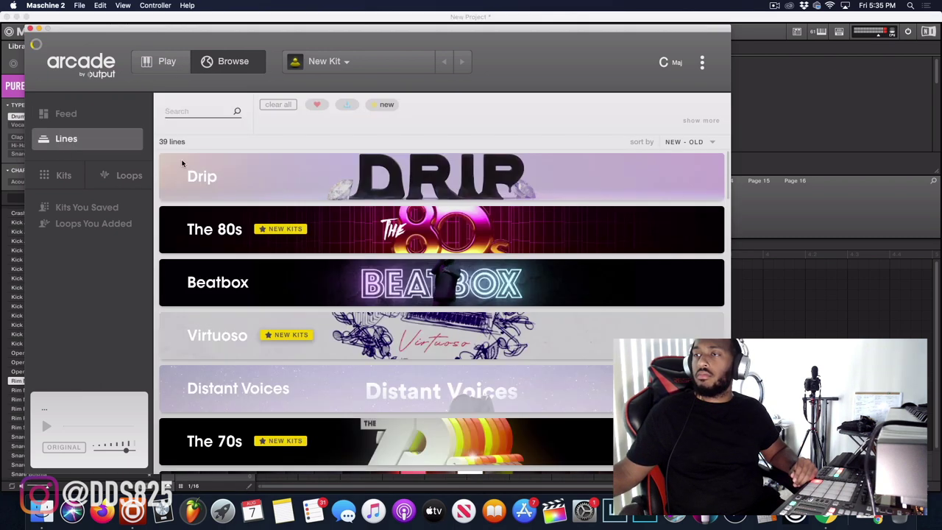
pyautogui.scroll(-5, 368, 184)
pyautogui.scroll(5, 433, 240)
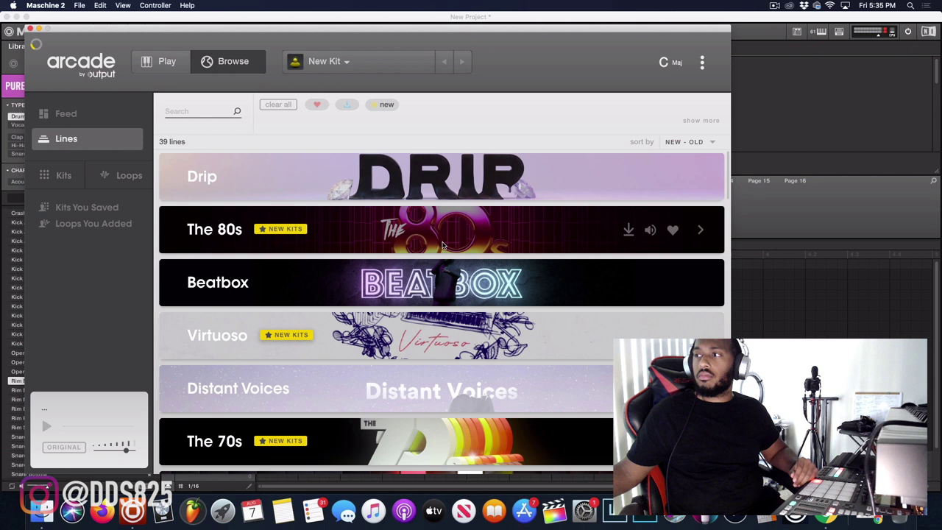
pyautogui.scroll(-4, 444, 250)
pyautogui.scroll(4, 448, 248)
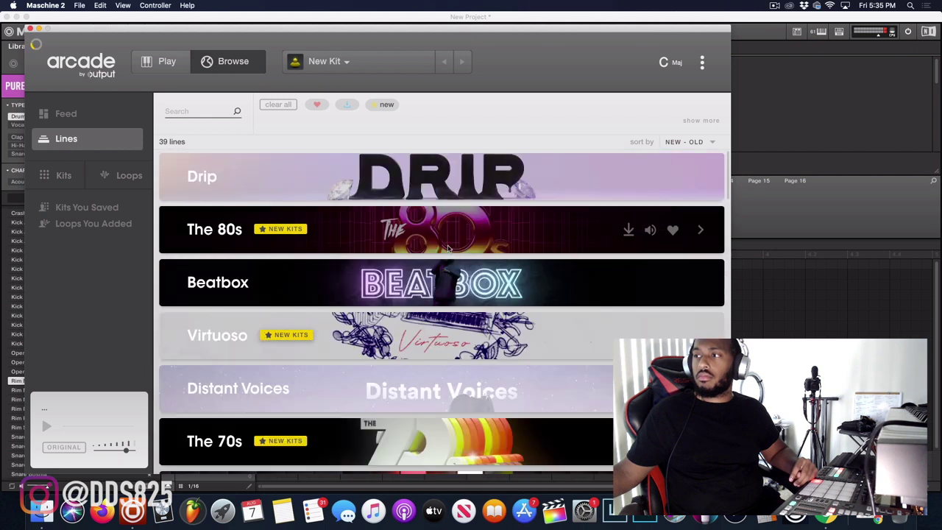
pyautogui.click(416, 375)
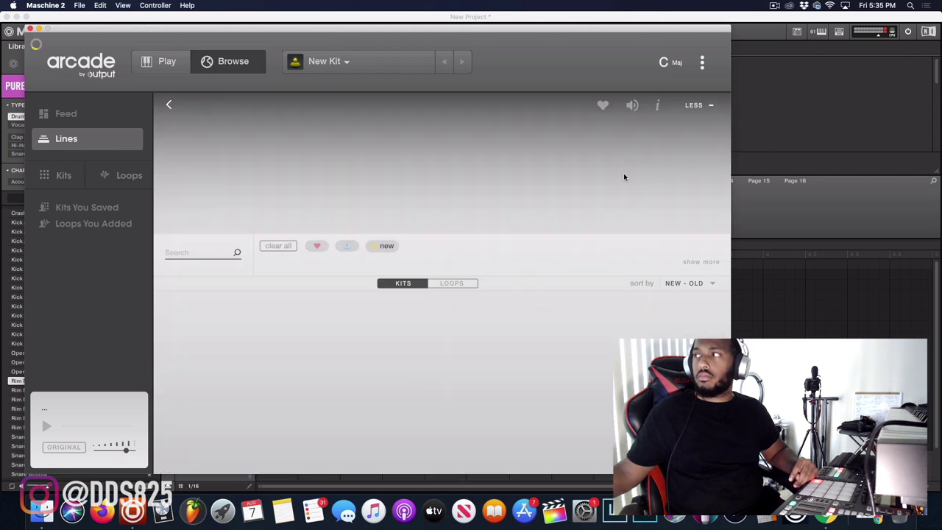
# Set Arcade's session key to F# minor.
pyautogui.click(670, 64)
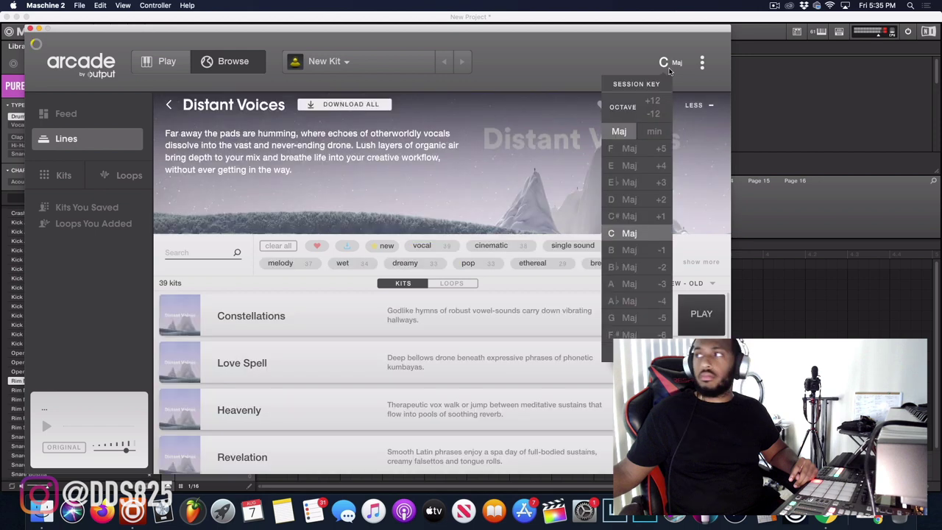
pyautogui.click(655, 131)
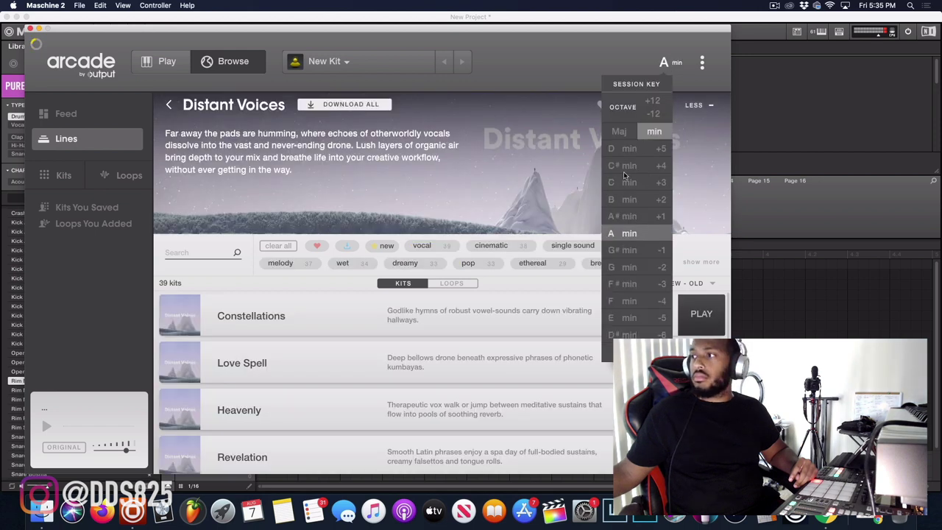
pyautogui.click(628, 284)
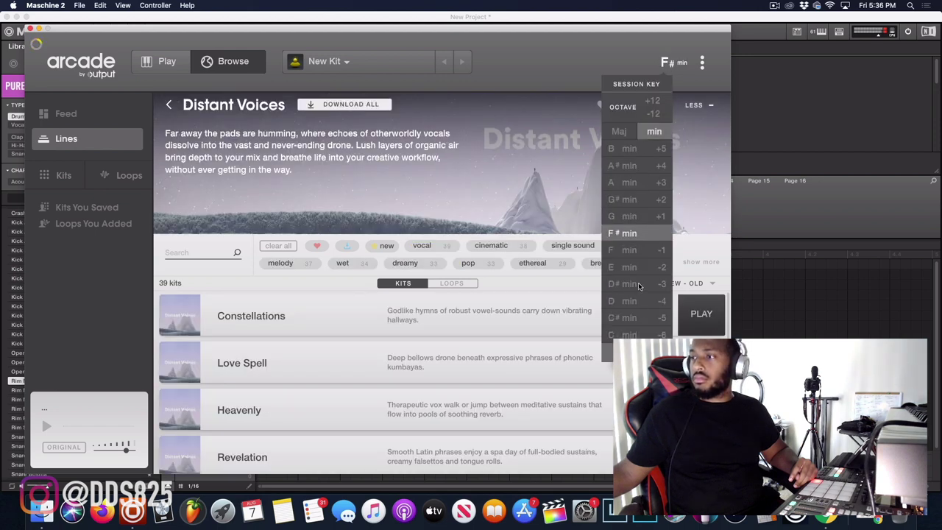
pyautogui.click(664, 65)
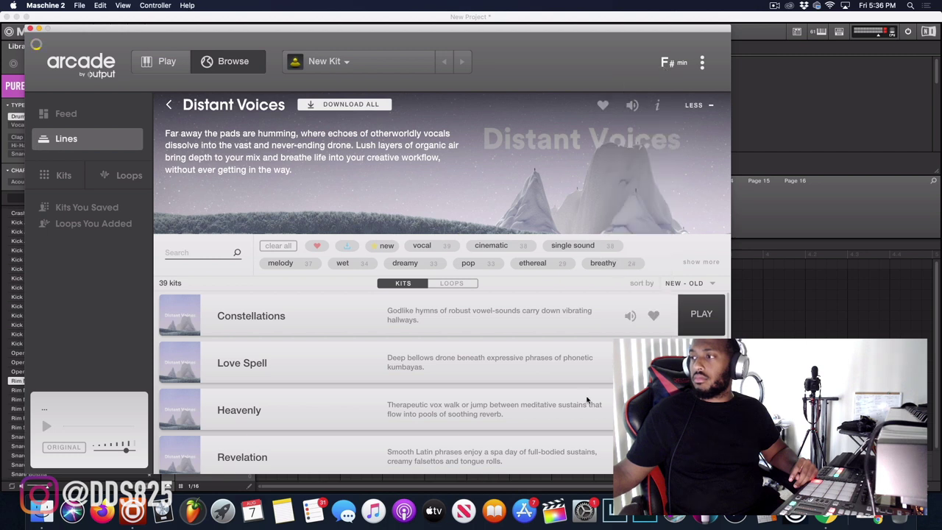
# Load and audition the Constellations kit, check its session key, and return to the Distant Voices kit list.
pyautogui.click(701, 316)
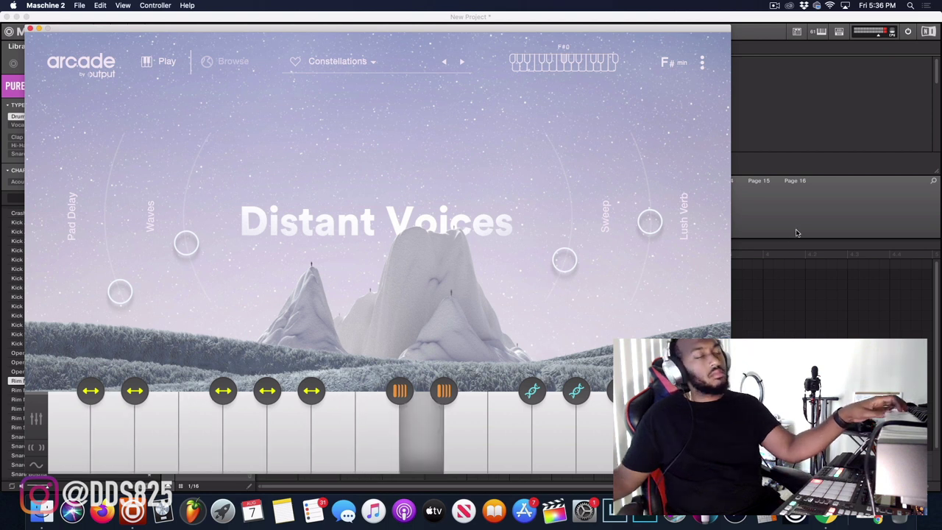
pyautogui.click(673, 61)
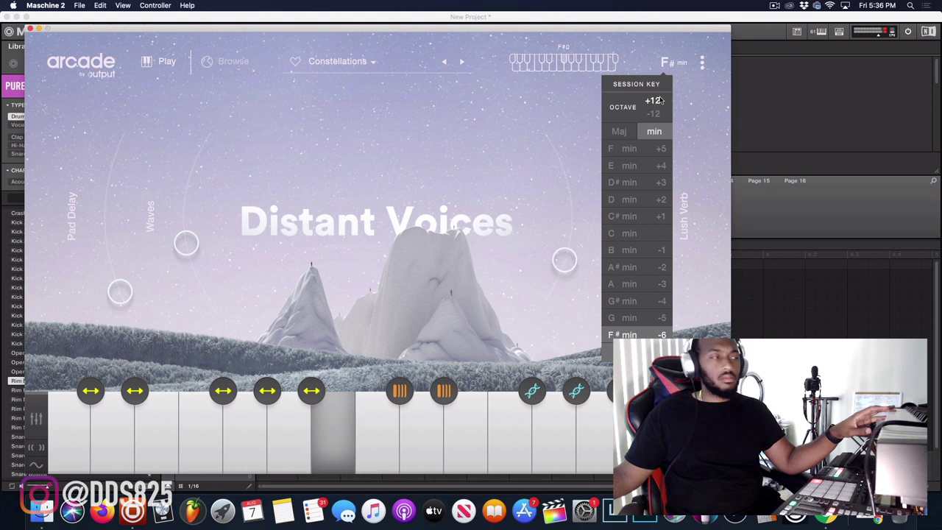
pyautogui.click(238, 67)
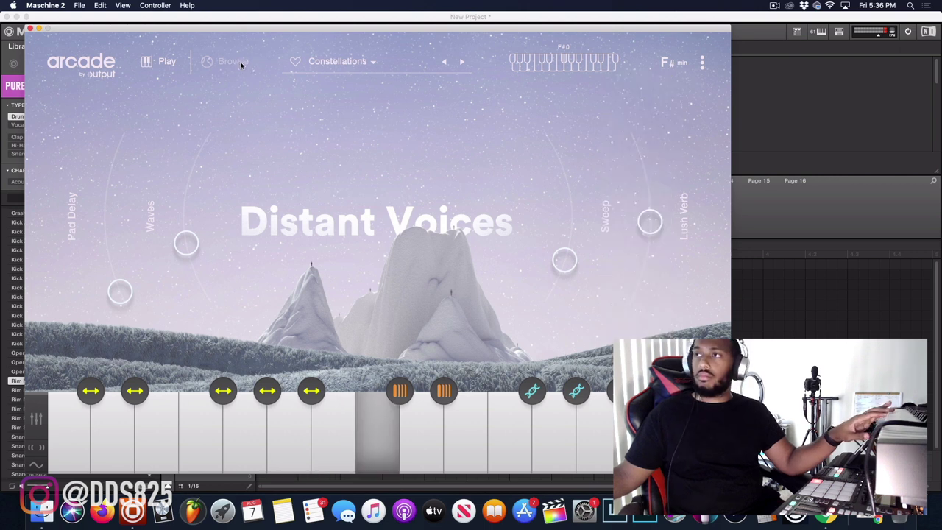
pyautogui.click(236, 65)
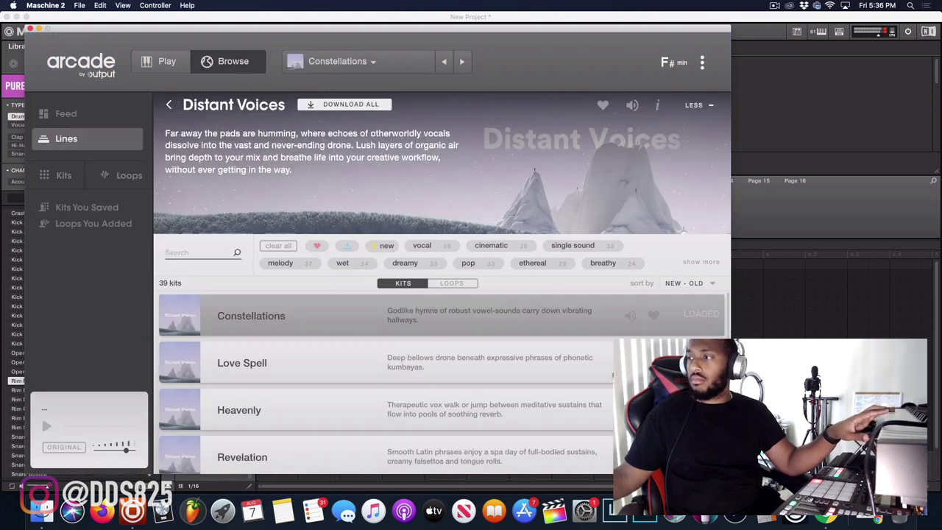
# Load the Filtered Soul kit from Distant Voices, check its session key, and raise its Lush Verb amount.
pyautogui.scroll(-15, 442, 324)
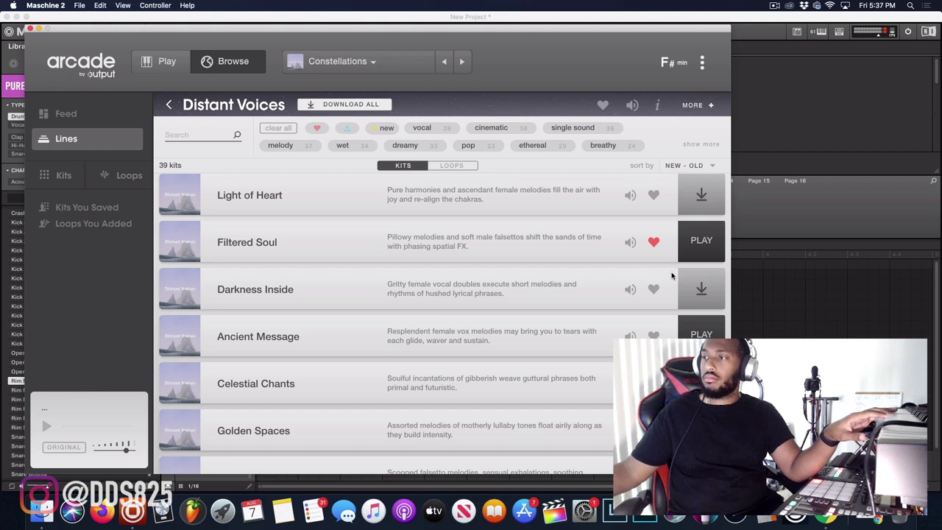
pyautogui.click(710, 248)
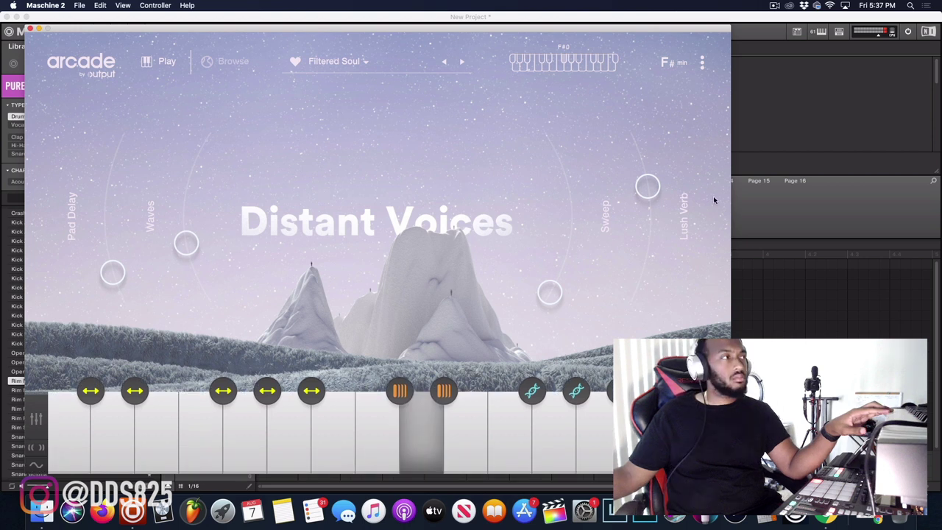
pyautogui.click(686, 61)
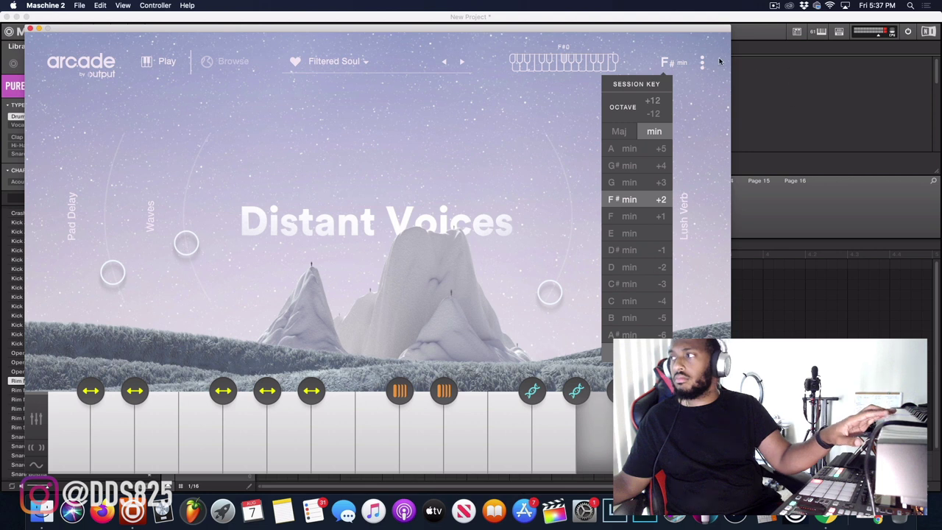
pyautogui.click(670, 67)
pyautogui.moveTo(654, 194); pyautogui.dragTo(650, 157)
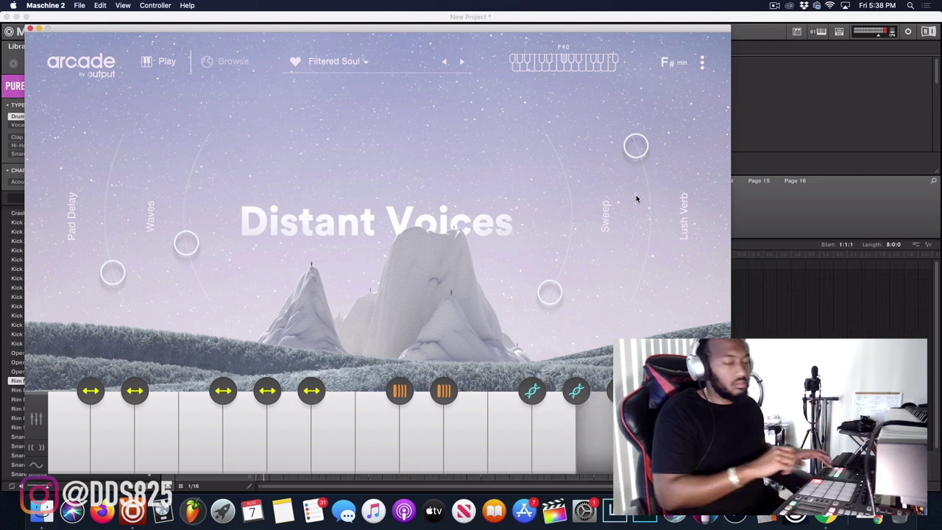
# Close the Arcade window and go through group C1 to the drum pattern of group B1.
pyautogui.click(30, 28)
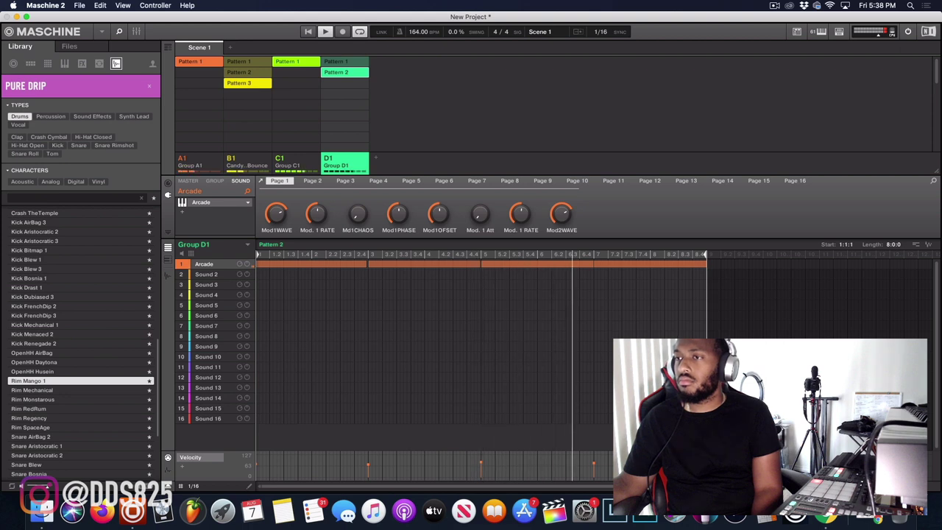
pyautogui.click(298, 159)
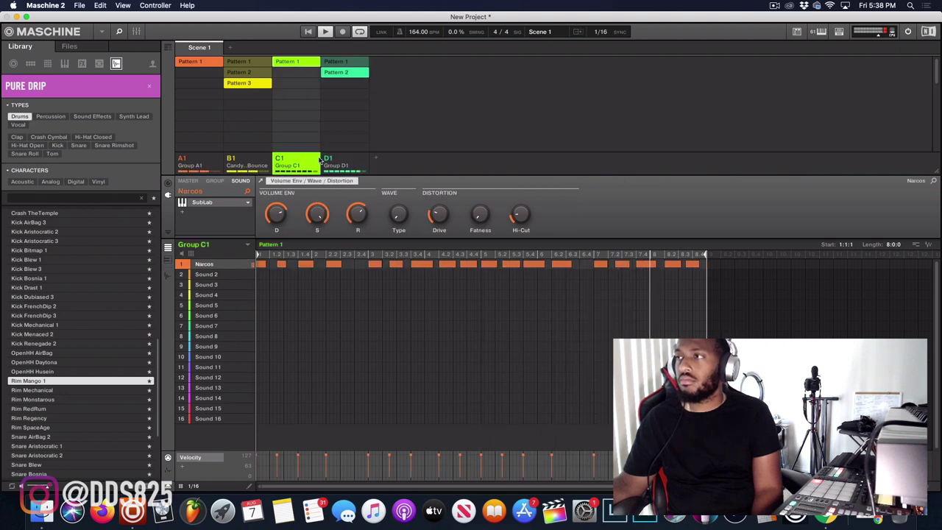
pyautogui.click(254, 161)
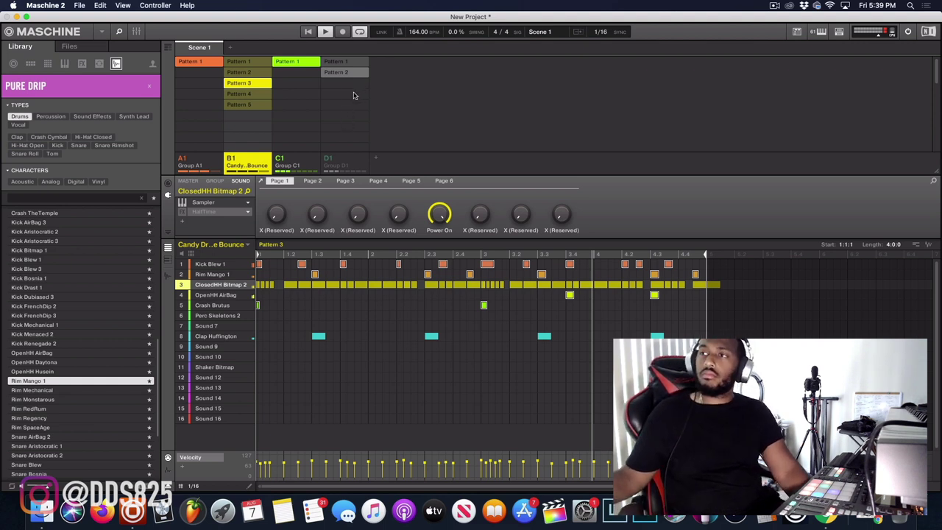
# Save the project as 7th in the Aug folder inside the 2020 folder of Projects.
pyautogui.press('cmd+shift+s')
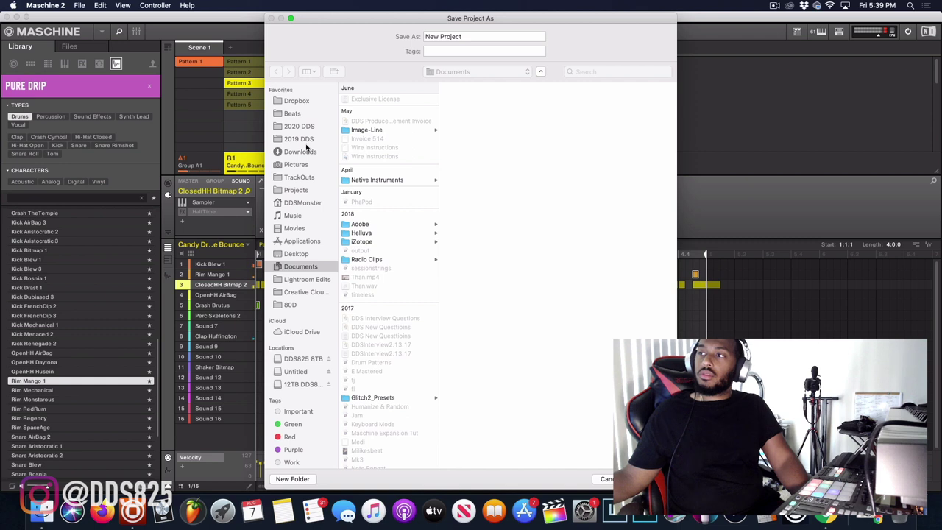
pyautogui.moveTo(315, 26); pyautogui.dragTo(338, 31)
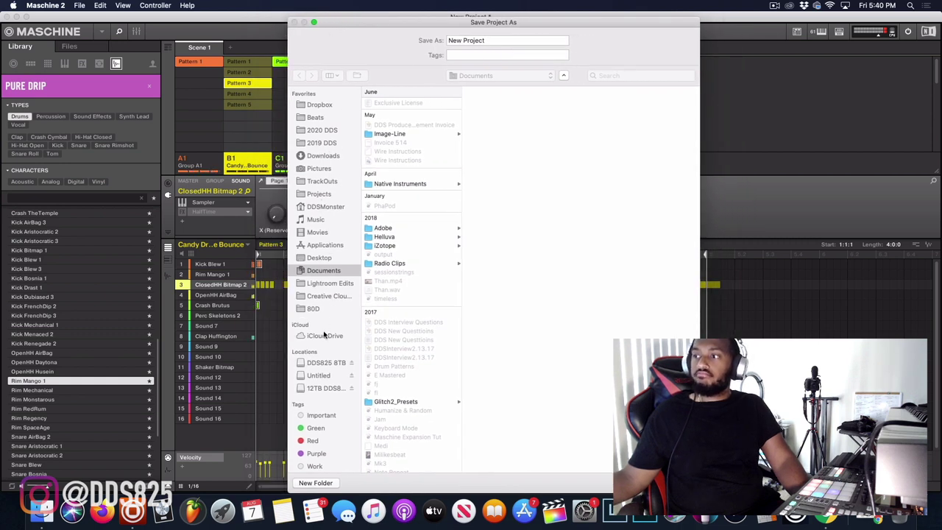
pyautogui.click(320, 194)
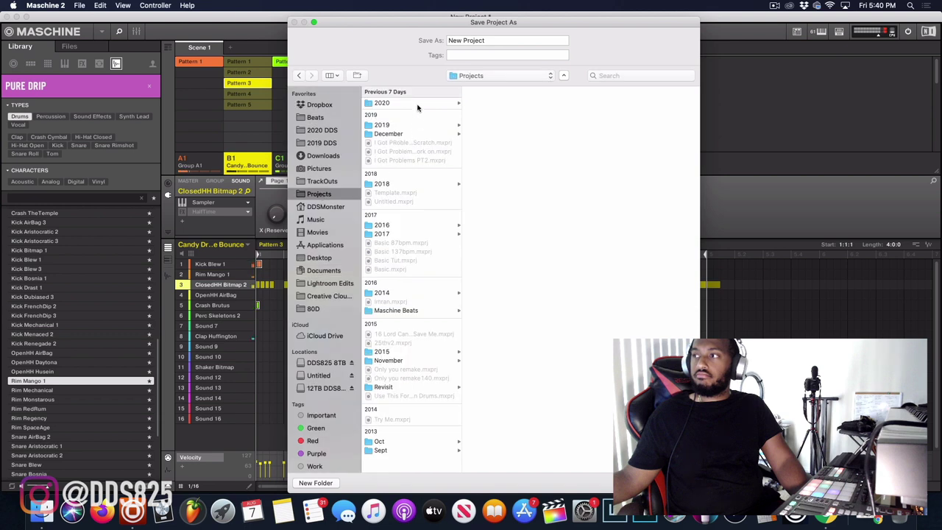
pyautogui.press('super+Up')
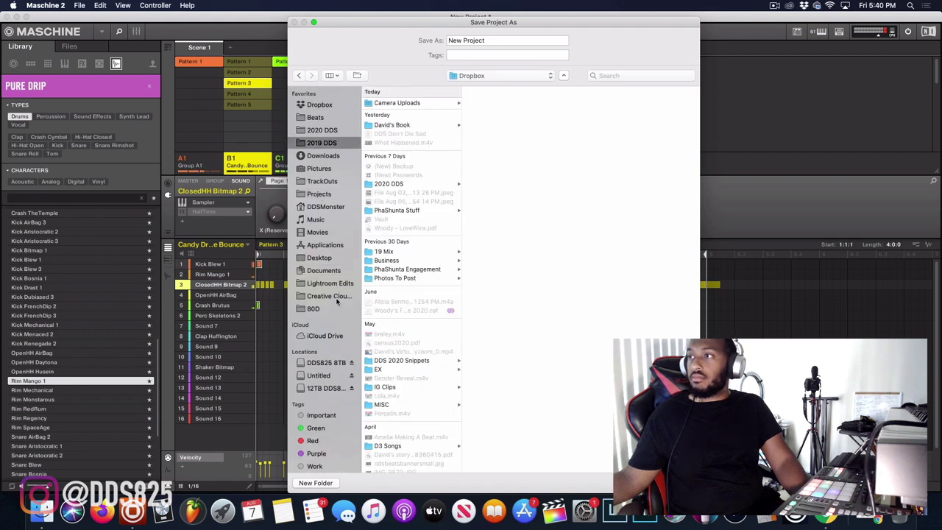
pyautogui.click(408, 102)
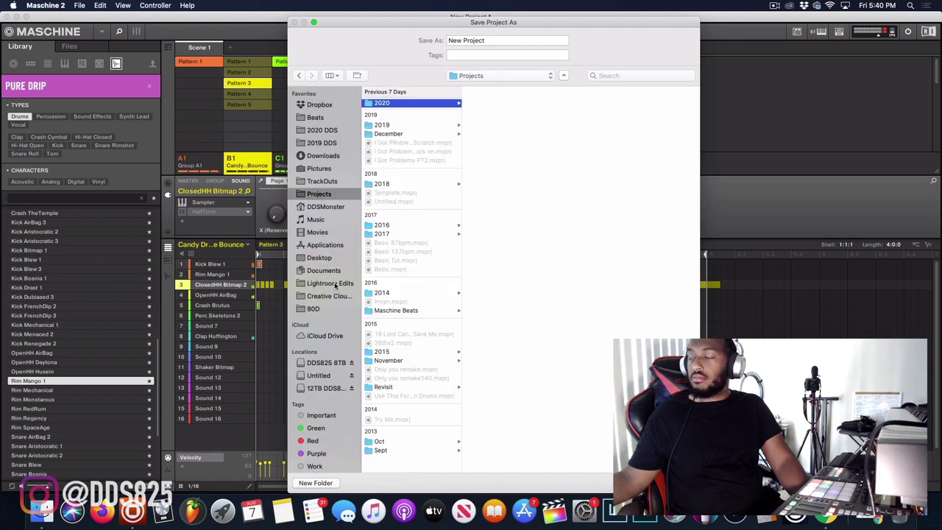
pyautogui.click(486, 103)
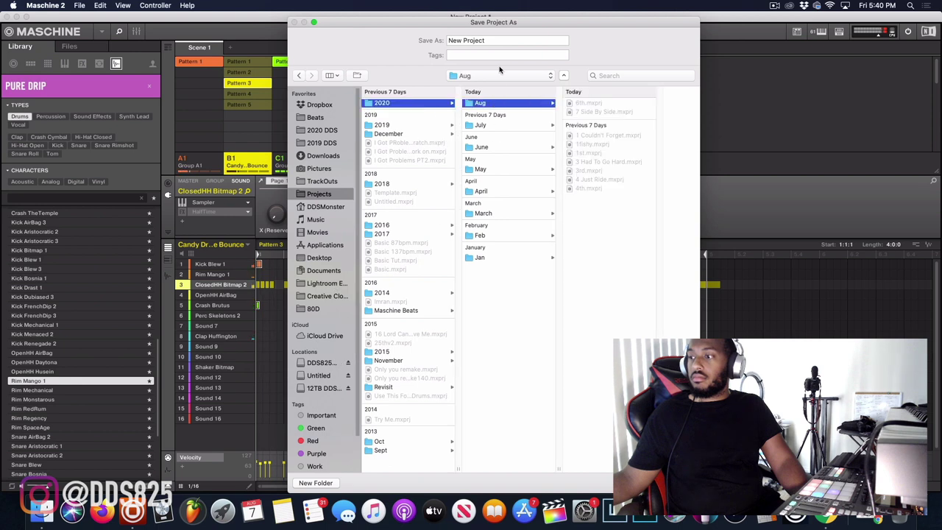
pyautogui.click(500, 39)
pyautogui.write('7')
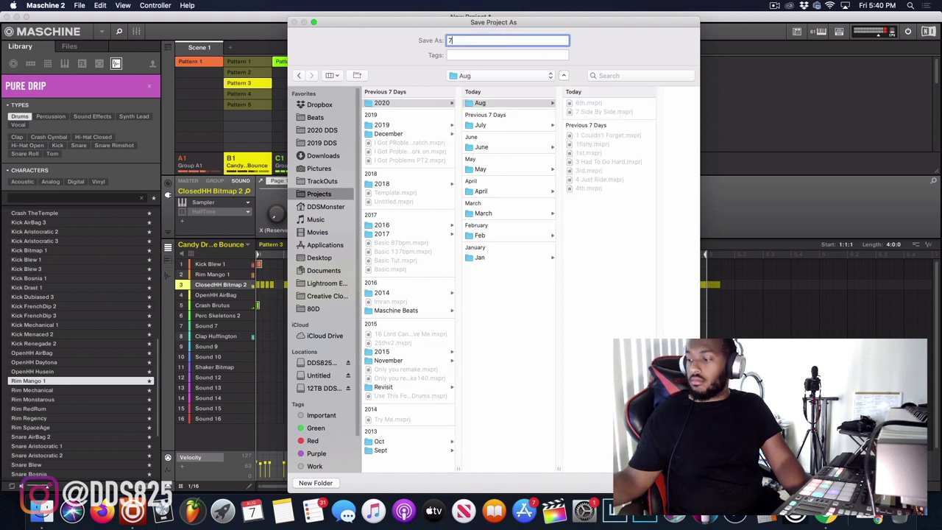
pyautogui.write('th')
pyautogui.press('Return')
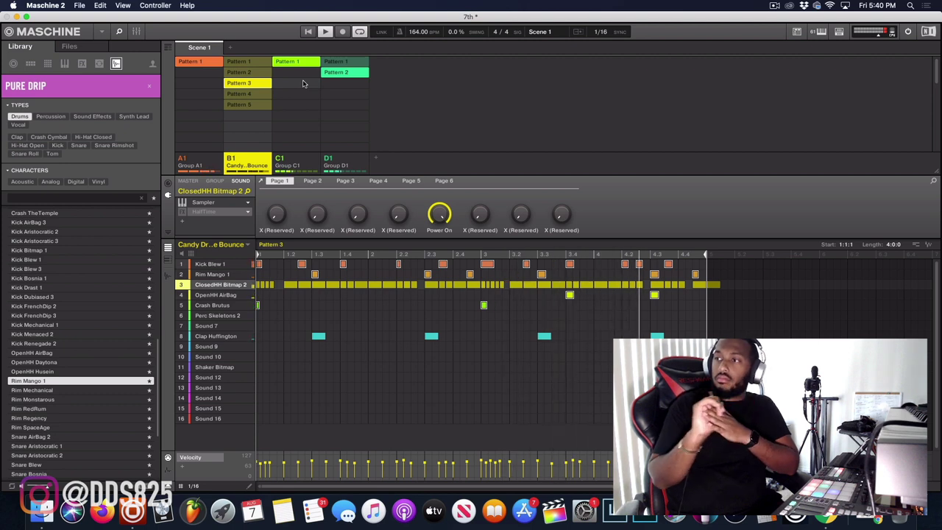
# Try the HalfTime effect on the ClosedHH Bitmap 2 sound and bypass it again.
pyautogui.click(184, 212)
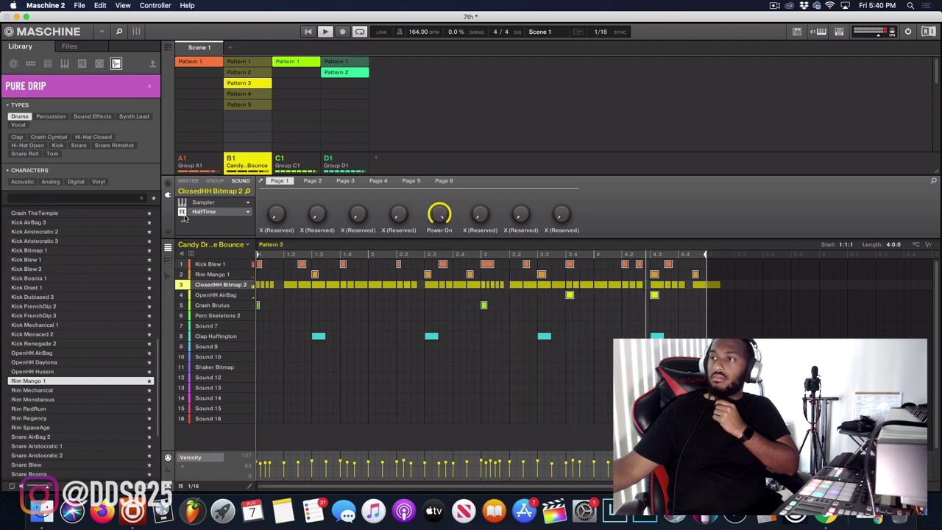
pyautogui.click(183, 212)
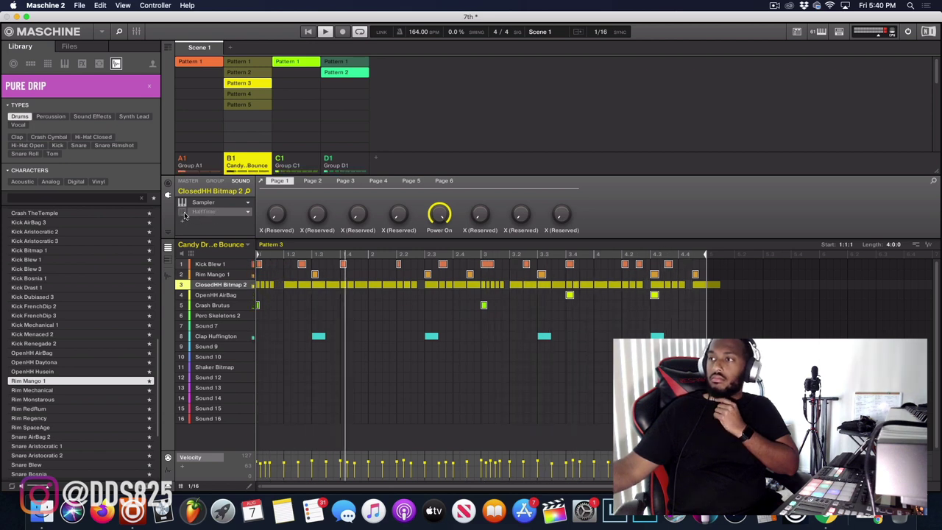
# Rename group D1 to Vox and group C1 to 808.
pyautogui.click(347, 163)
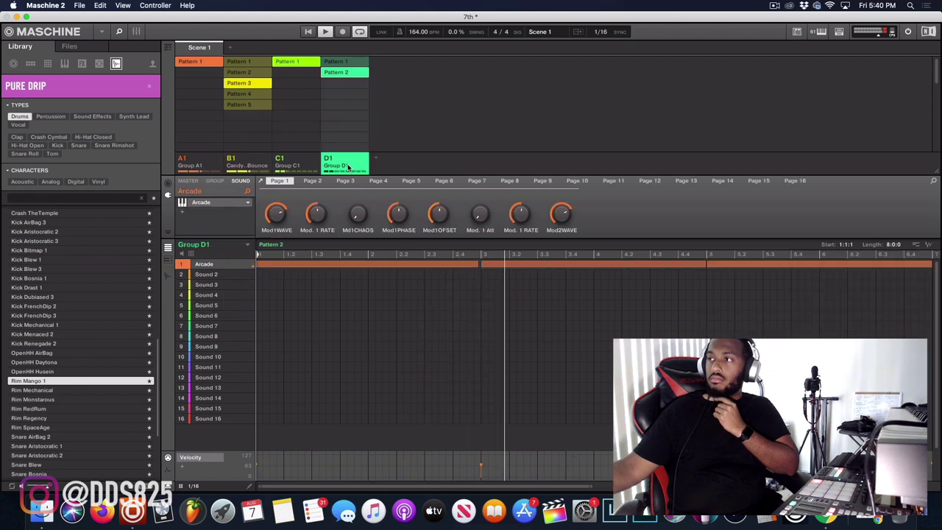
pyautogui.doubleClick(347, 166)
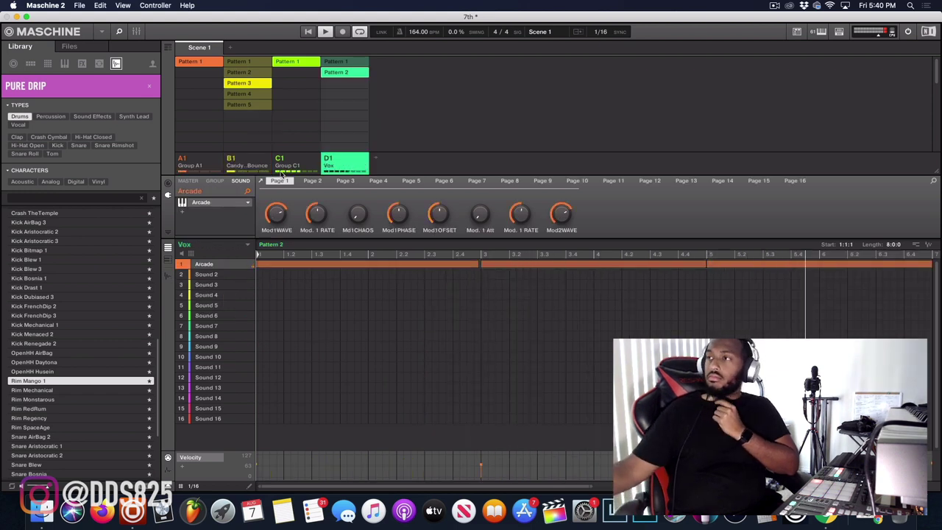
pyautogui.click(293, 168)
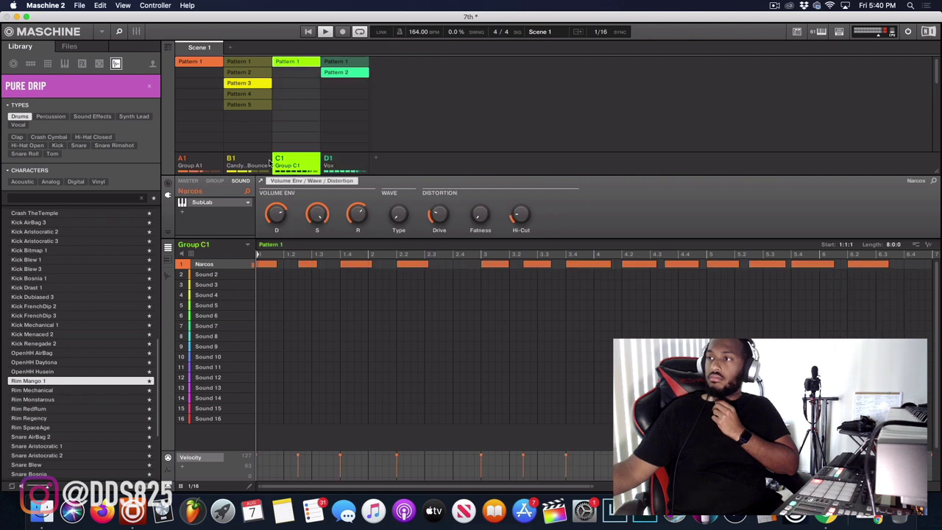
pyautogui.write('808')
pyautogui.press('Return')
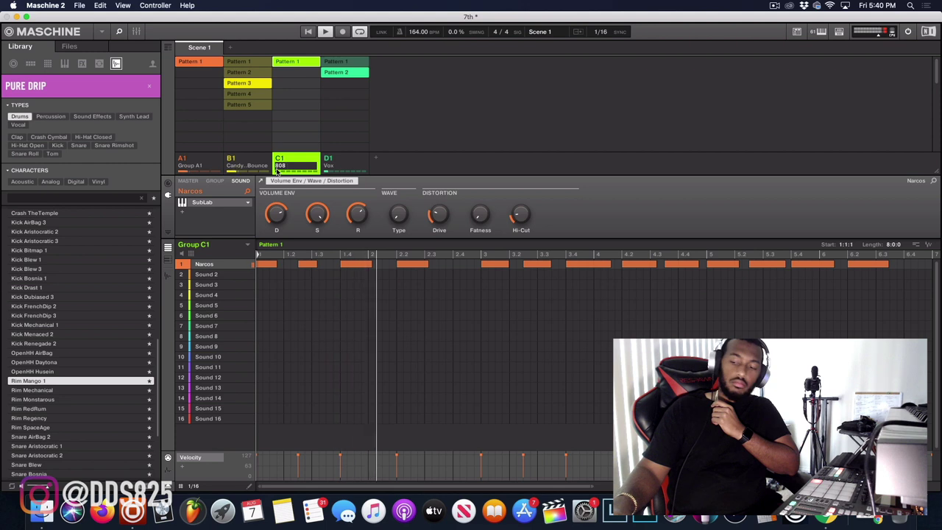
# Complete the name of group C1 as 808 F#Min.
pyautogui.write('F#Min')
pyautogui.press('Return')
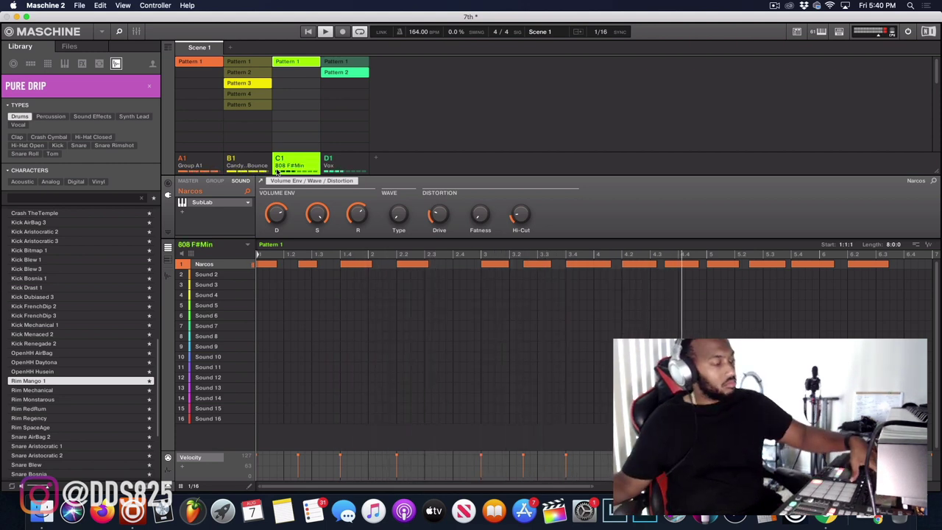
# Thin out Pattern 2 of the 808 F#Min group by deleting every Narcos note except those starting bars 1, 3, 5 and 7.
pyautogui.moveTo(307, 288); pyautogui.dragTo(405, 246)
pyautogui.press('Delete')
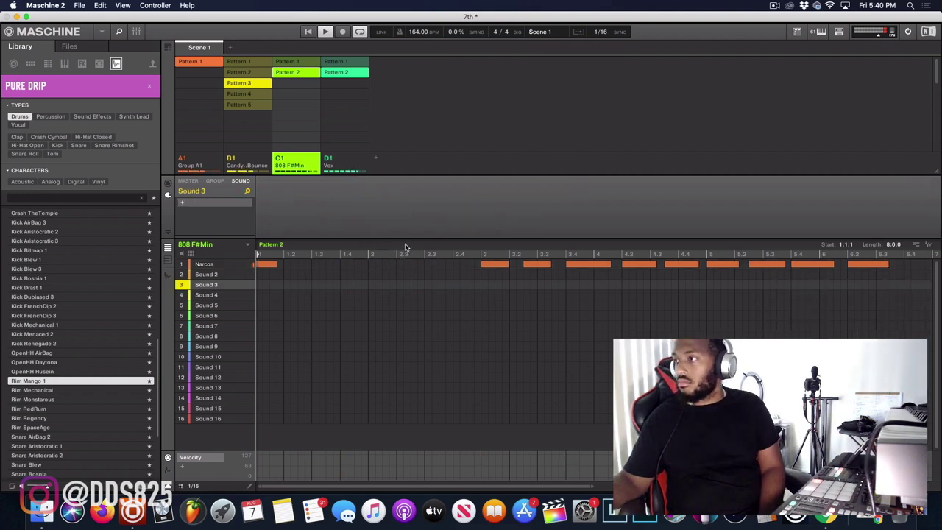
pyautogui.moveTo(553, 287); pyautogui.dragTo(695, 257)
pyautogui.moveTo(536, 286); pyautogui.dragTo(674, 258)
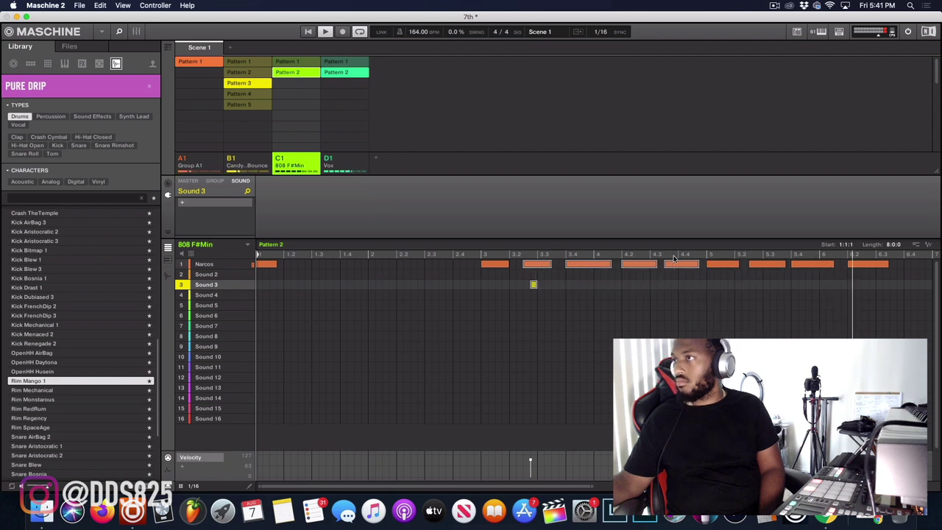
pyautogui.press('Delete')
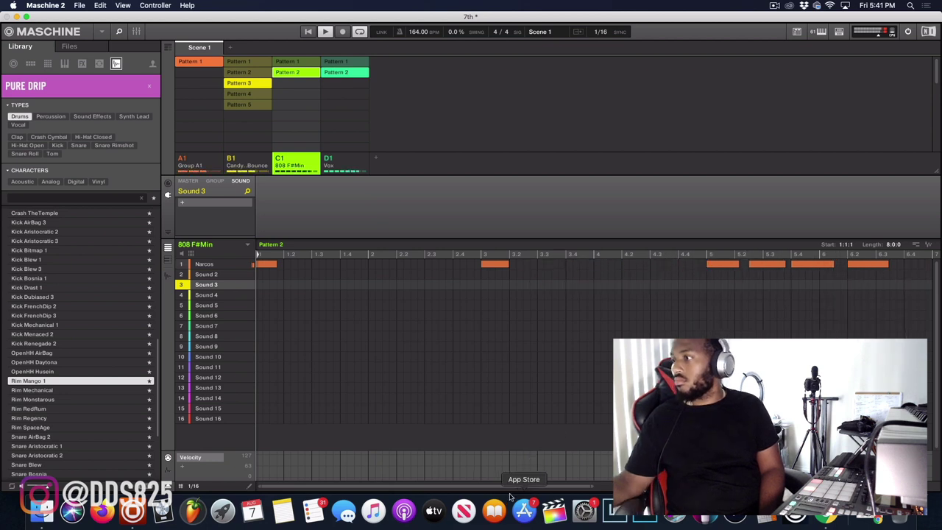
pyautogui.hscroll(5, 588, 331)
pyautogui.moveTo(552, 300); pyautogui.dragTo(702, 263)
pyautogui.press('Delete')
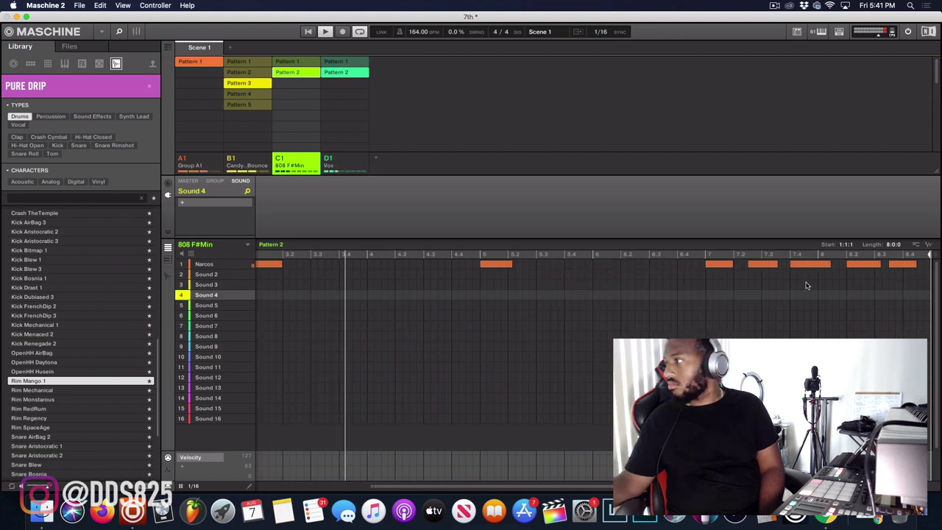
pyautogui.moveTo(784, 284); pyautogui.dragTo(802, 260)
pyautogui.moveTo(756, 287); pyautogui.dragTo(935, 247)
pyautogui.press('Delete')
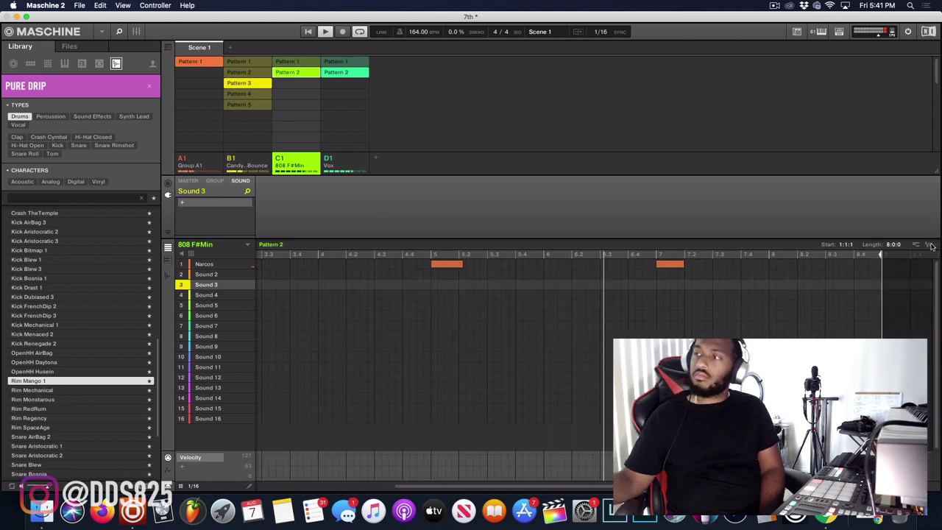
# Switch group B1 to Pattern 4 and rename group A1 to Pad.
pyautogui.click(249, 94)
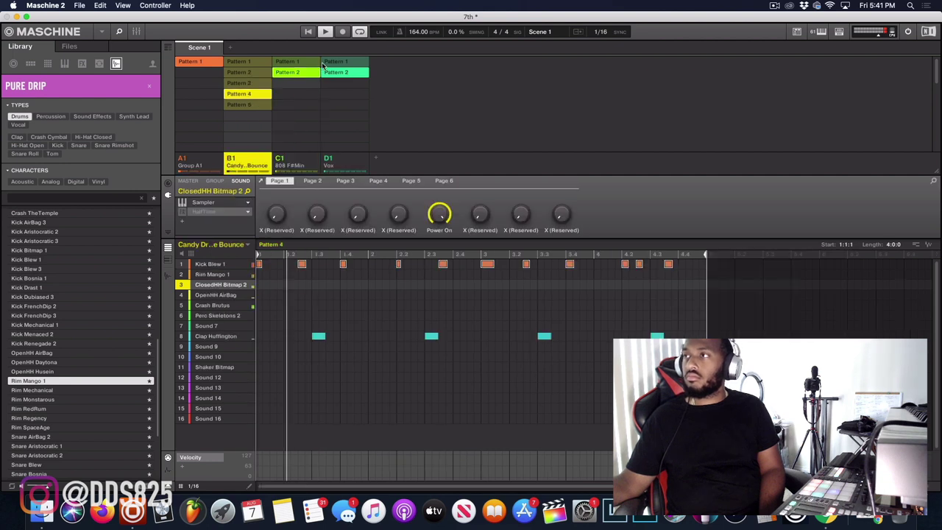
pyautogui.click(194, 166)
pyautogui.press('super+w')
pyautogui.doubleClick(206, 172)
pyautogui.write('P')
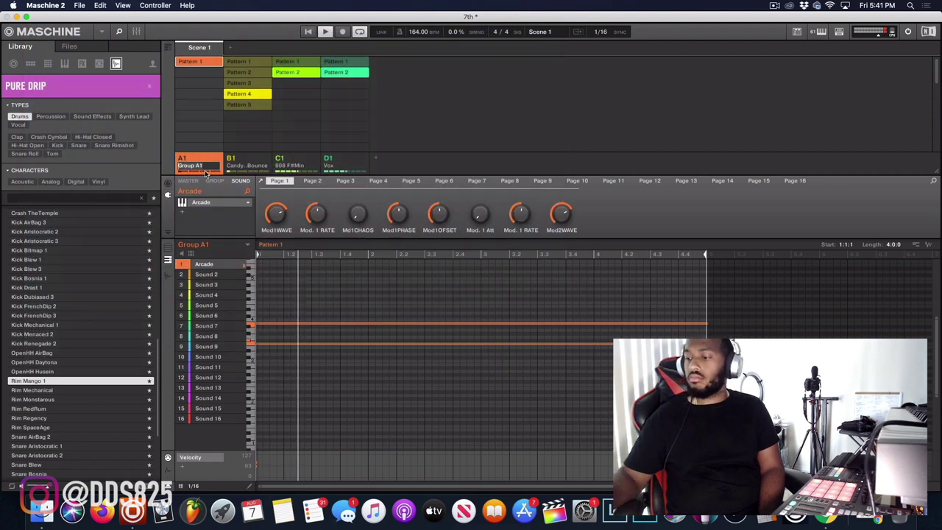
pyautogui.write('ad')
pyautogui.press('Return')
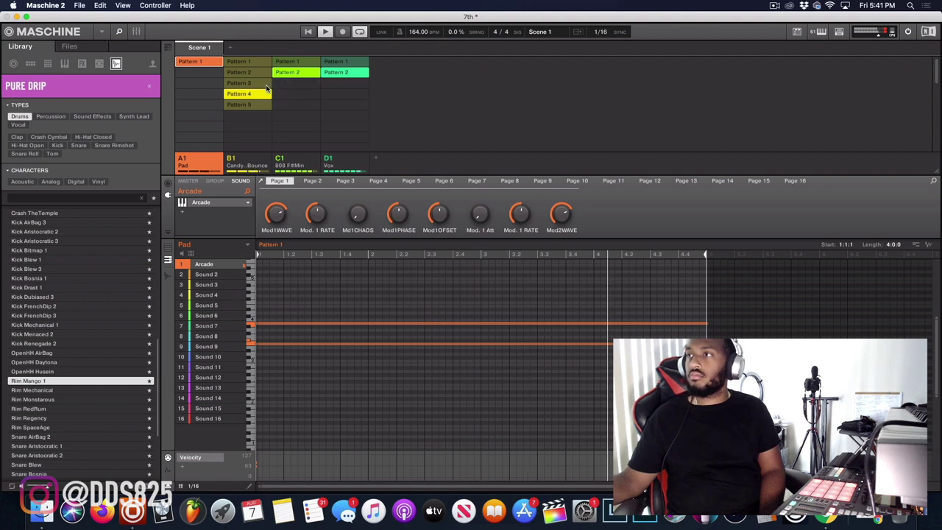
# Reorder the groups so that Vox sits in slot B1 directly after Pad, and save the project.
pyautogui.click(251, 163)
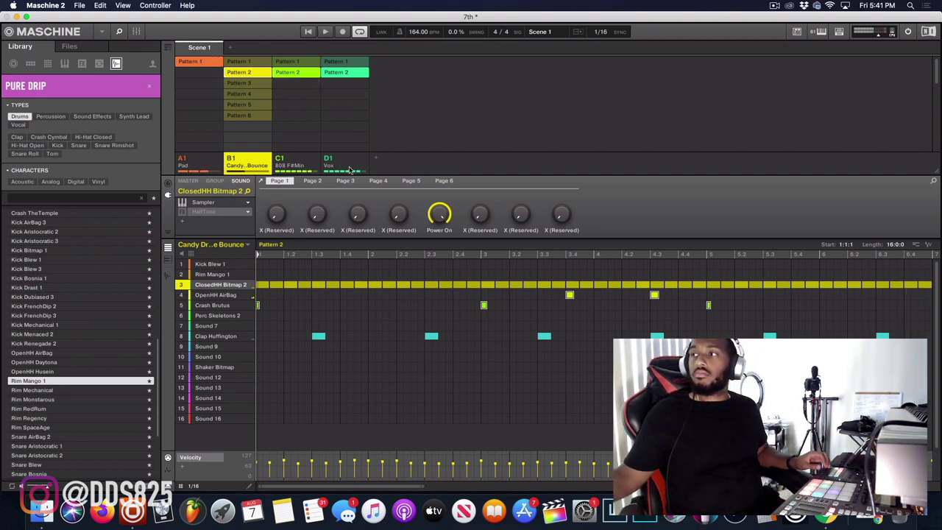
pyautogui.moveTo(237, 158); pyautogui.dragTo(231, 157)
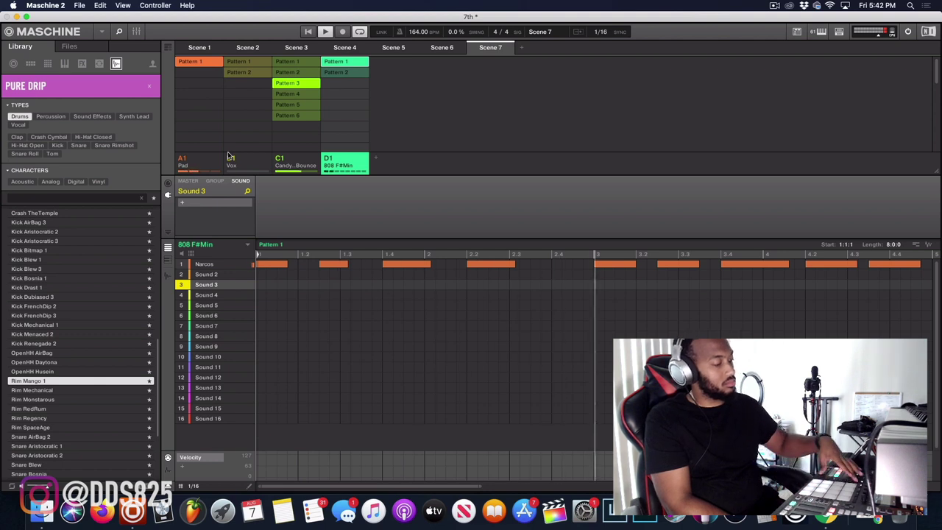
pyautogui.press('super+i')
pyautogui.press('super+s')
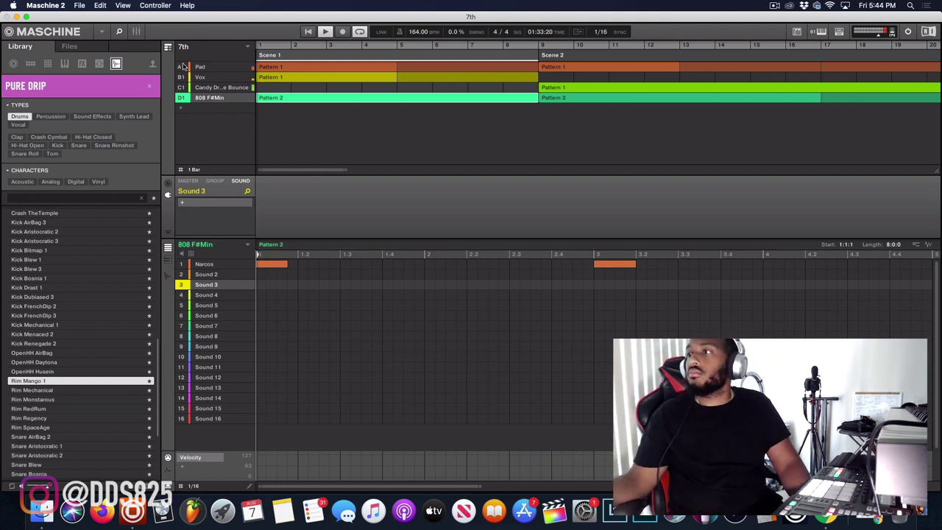
# Show the whole song arrangement and audition its last sections by jumping playback to Scene 4, Scene 7 and the closing Scene 4.
pyautogui.moveTo(343, 169); pyautogui.dragTo(931, 170)
pyautogui.click(684, 47)
pyautogui.click(757, 47)
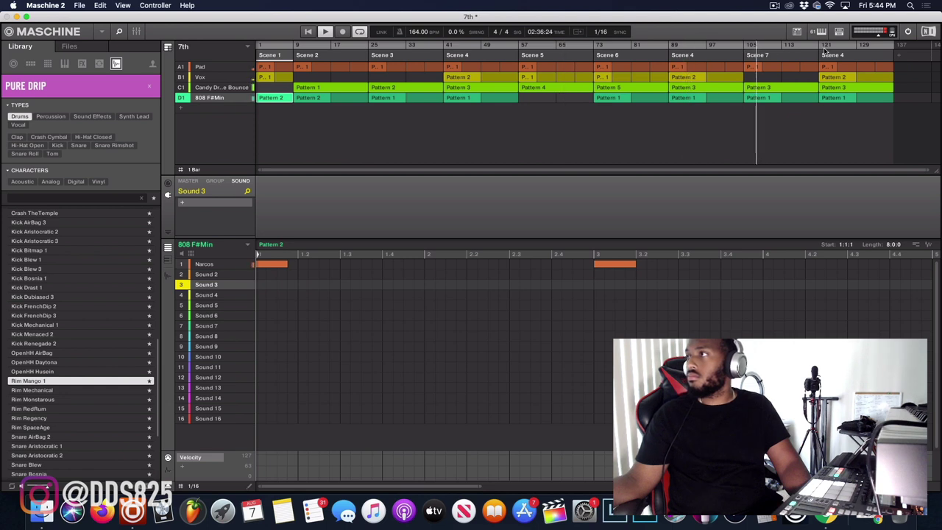
pyautogui.click(834, 46)
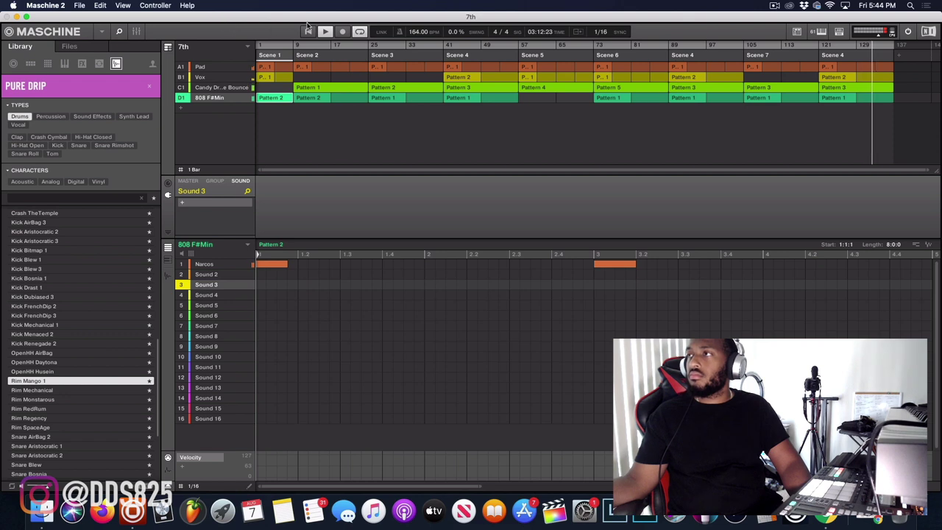
# Save the project under the new name 7 The Voice in the Aug folder.
pyautogui.click(79, 5)
pyautogui.click(88, 50)
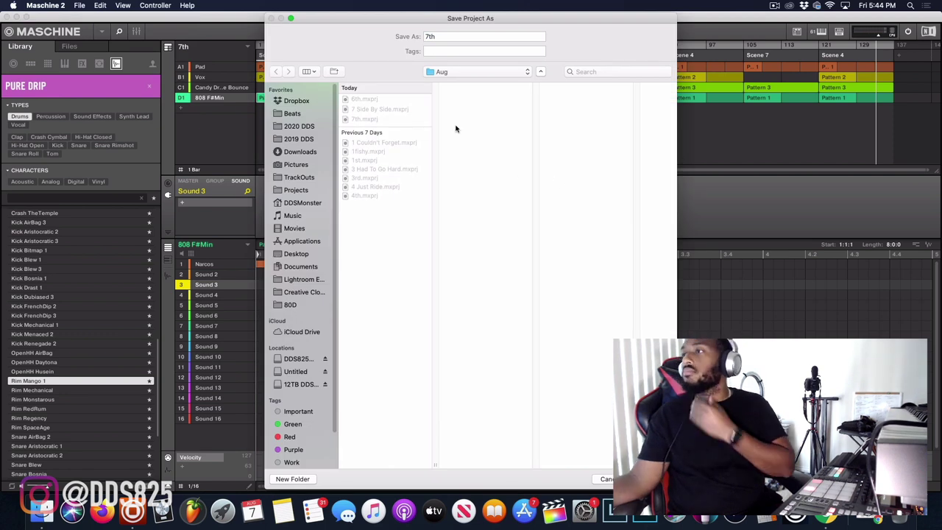
pyautogui.moveTo(446, 36); pyautogui.dragTo(422, 39)
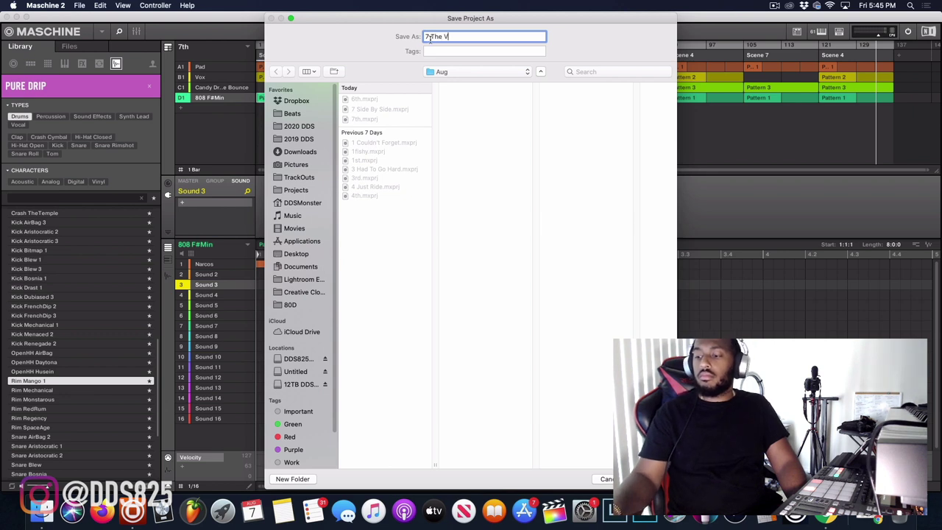
pyautogui.press('Return')
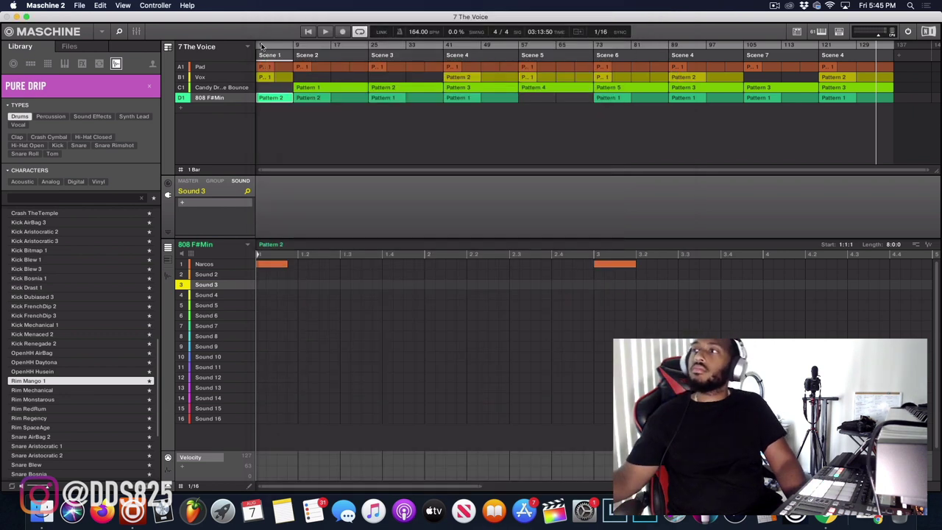
# Start a new project and bring up the plug-in choices for Sound 1 of group A1.
pyautogui.click(87, 6)
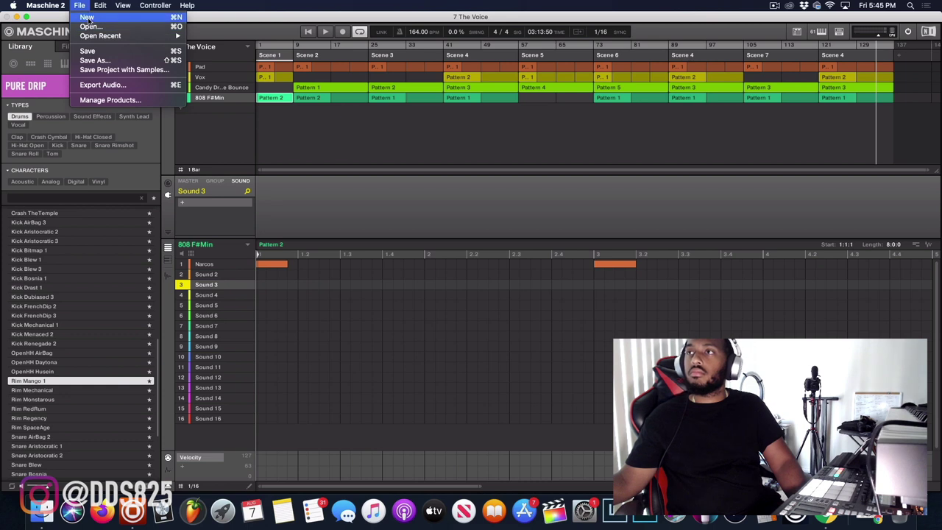
pyautogui.click(87, 52)
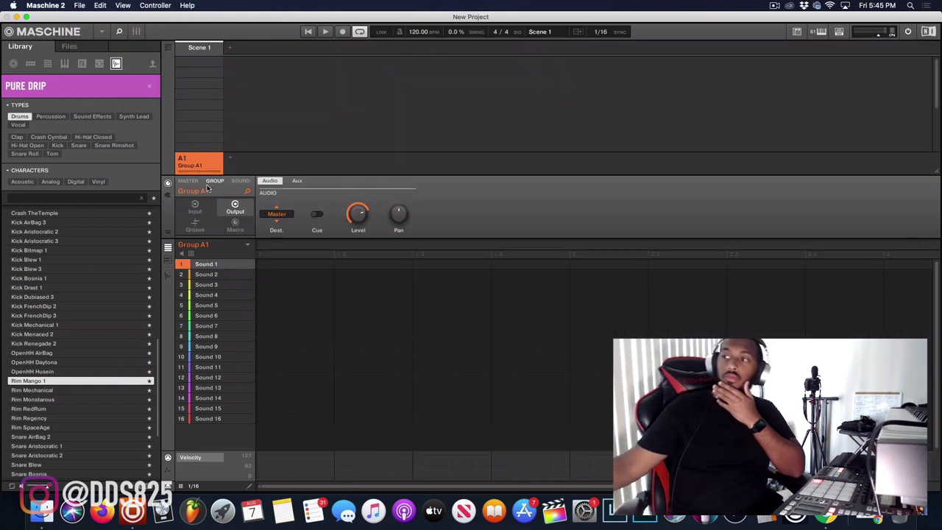
pyautogui.click(237, 182)
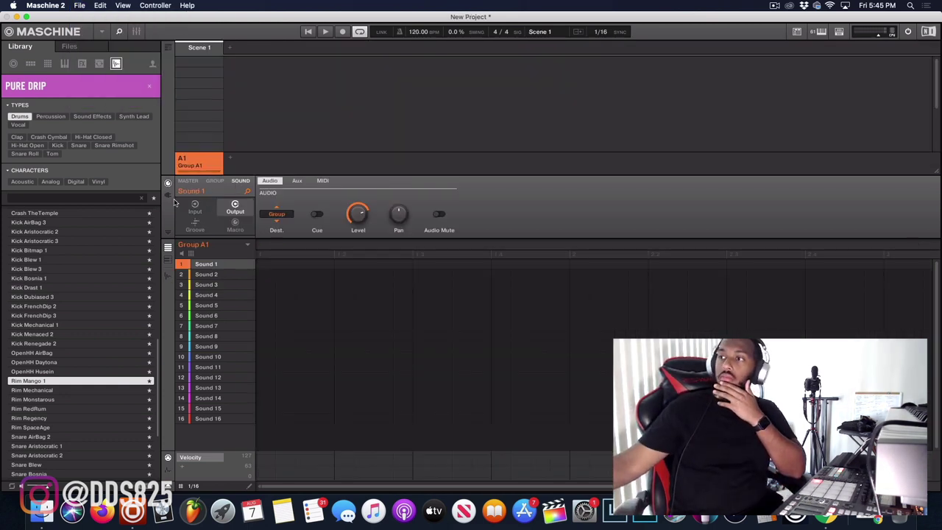
pyautogui.click(172, 198)
pyautogui.click(199, 206)
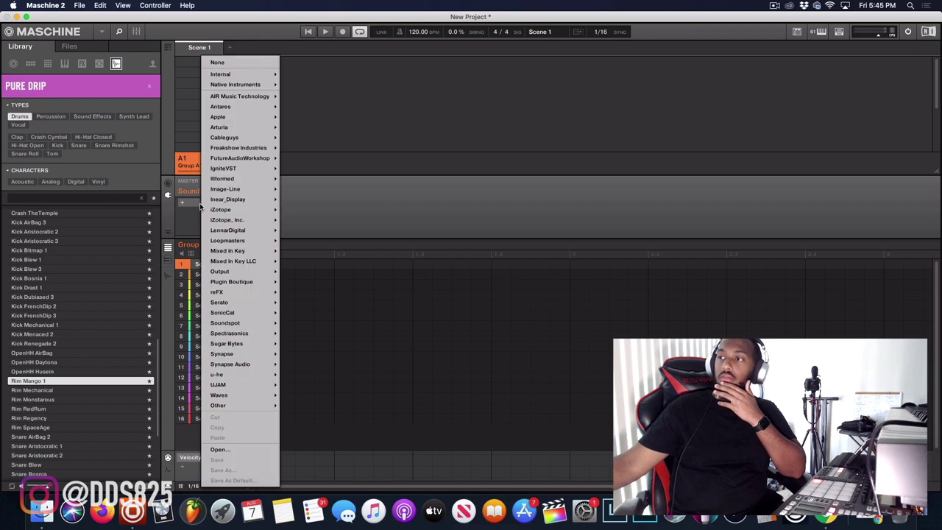
pyautogui.click(340, 136)
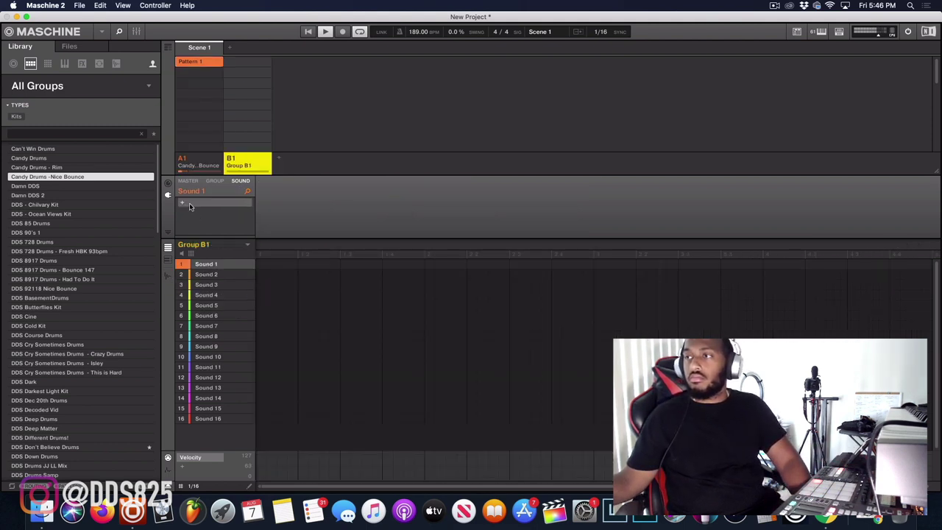
# Load the Nexus instrument on Sound 1 of group B1 and open its window.
pyautogui.click(189, 204)
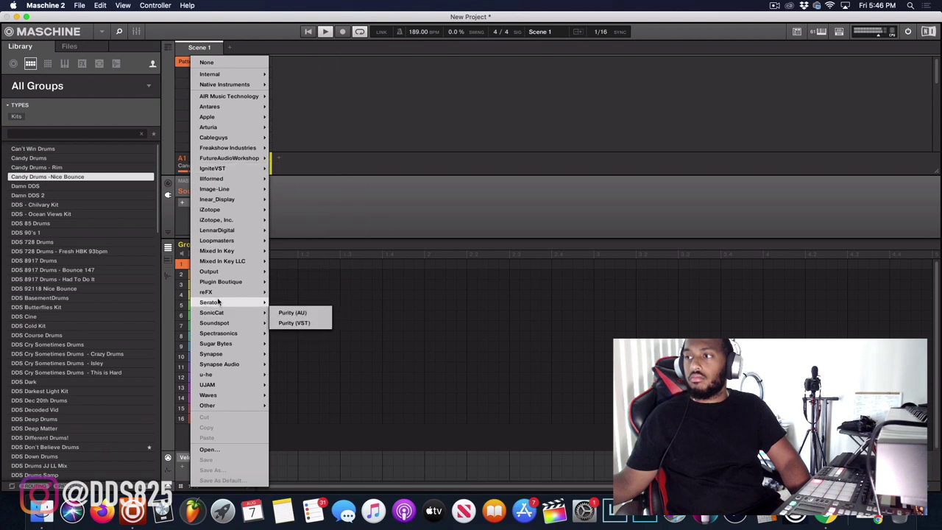
pyautogui.moveTo(248, 293)
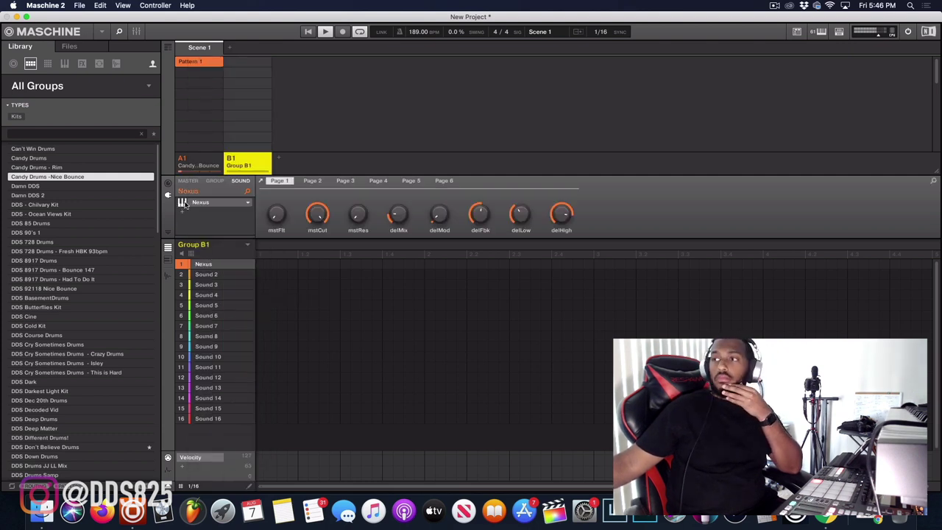
pyautogui.click(188, 204)
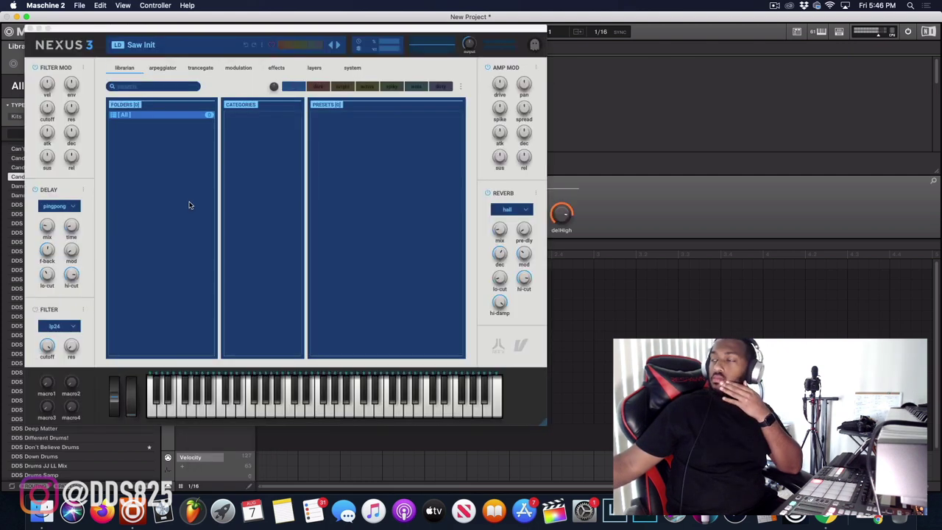
# Browse the Atmosphere presets in Nexus, including Hologramm and Infinitude, and load Intro Atmo.
pyautogui.click(243, 157)
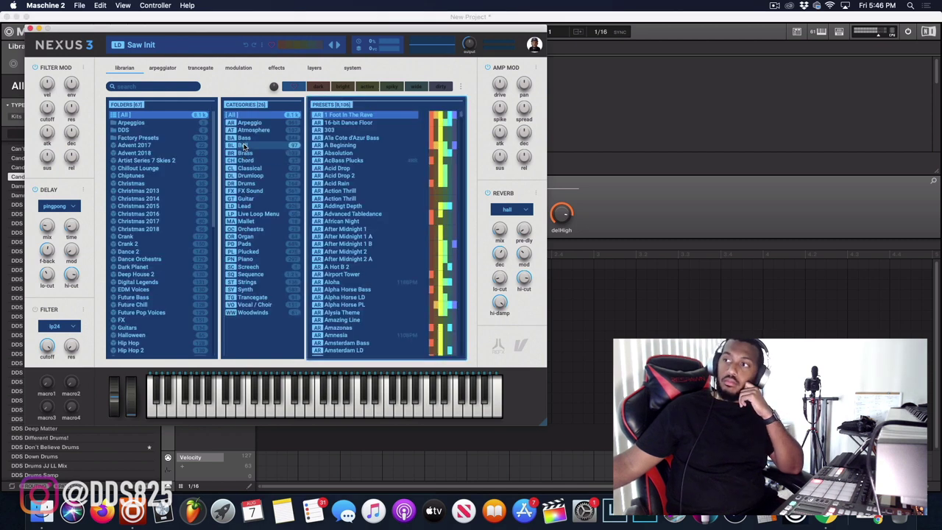
pyautogui.click(244, 131)
pyautogui.scroll(-10, 360, 221)
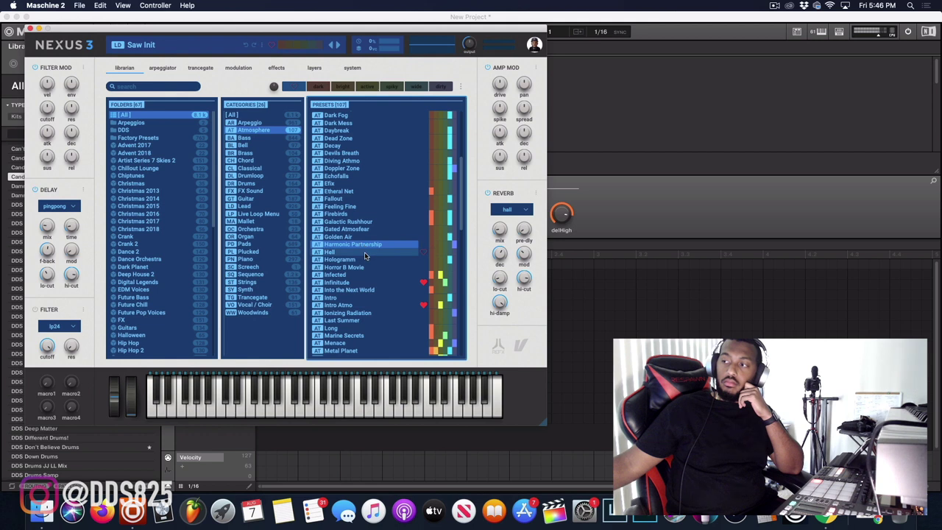
pyautogui.click(364, 252)
pyautogui.click(357, 261)
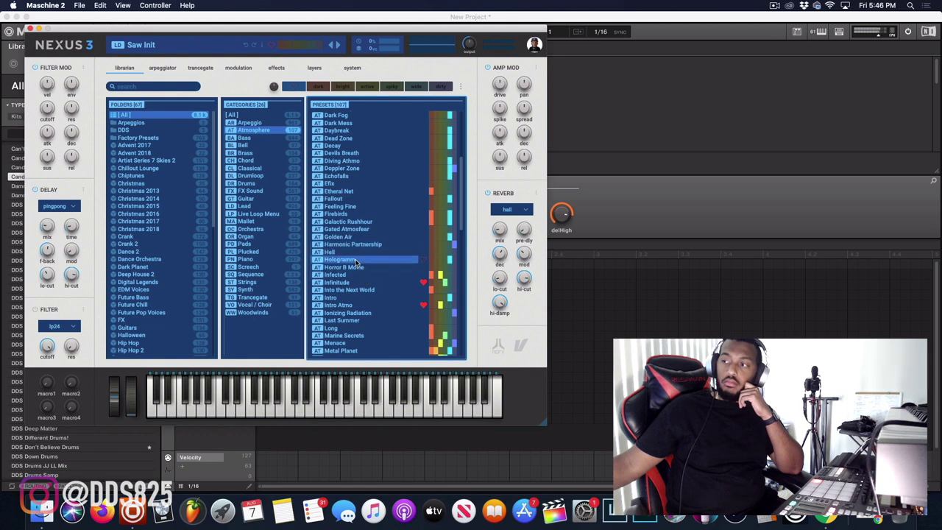
pyautogui.click(363, 284)
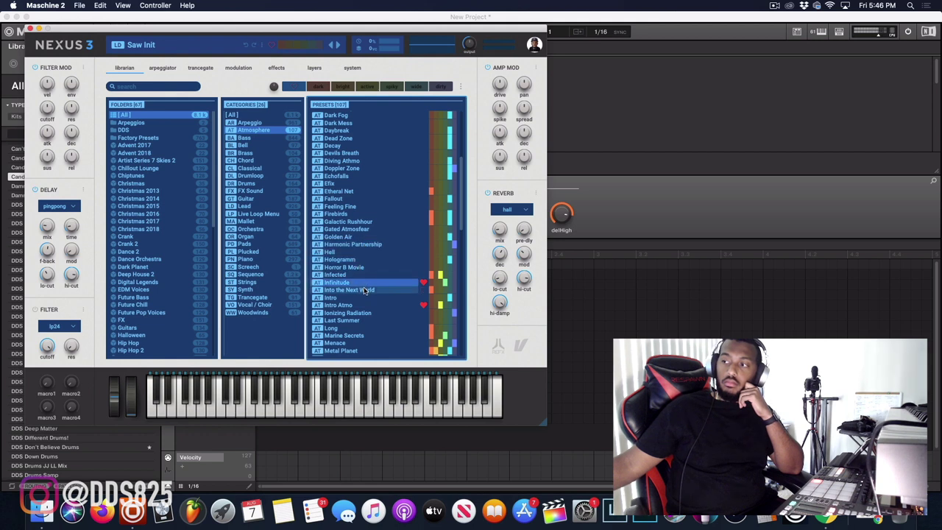
pyautogui.click(365, 290)
pyautogui.click(365, 305)
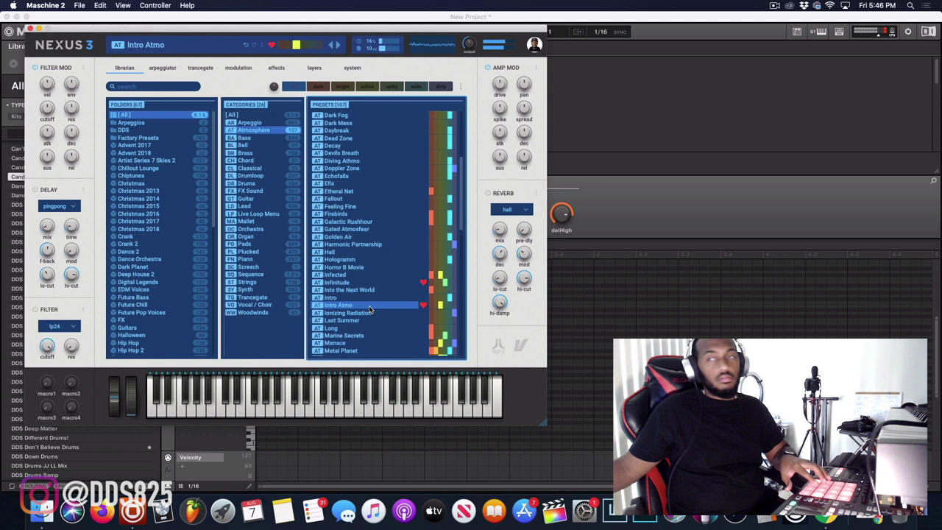
# Set the Nexus tempo-sync to normal and its skin to Giant Y [real].
pyautogui.click(312, 70)
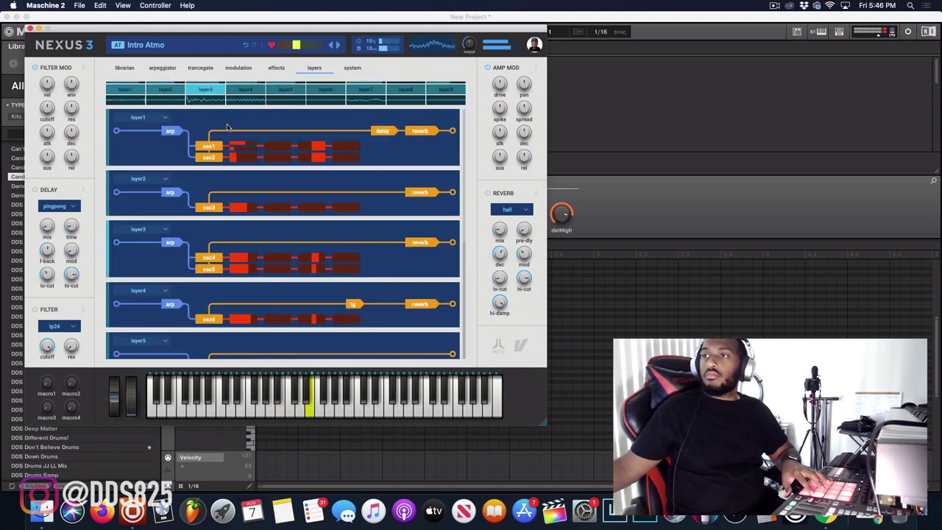
pyautogui.click(352, 69)
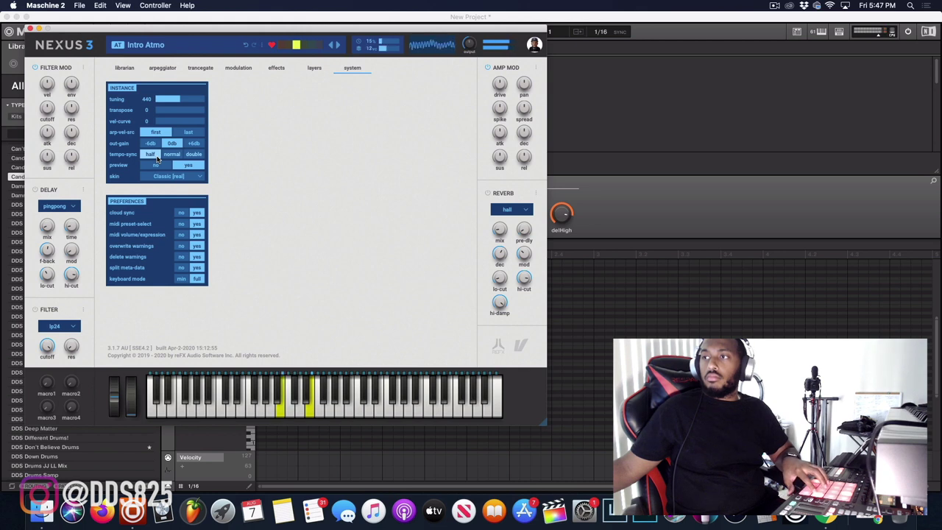
pyautogui.click(172, 156)
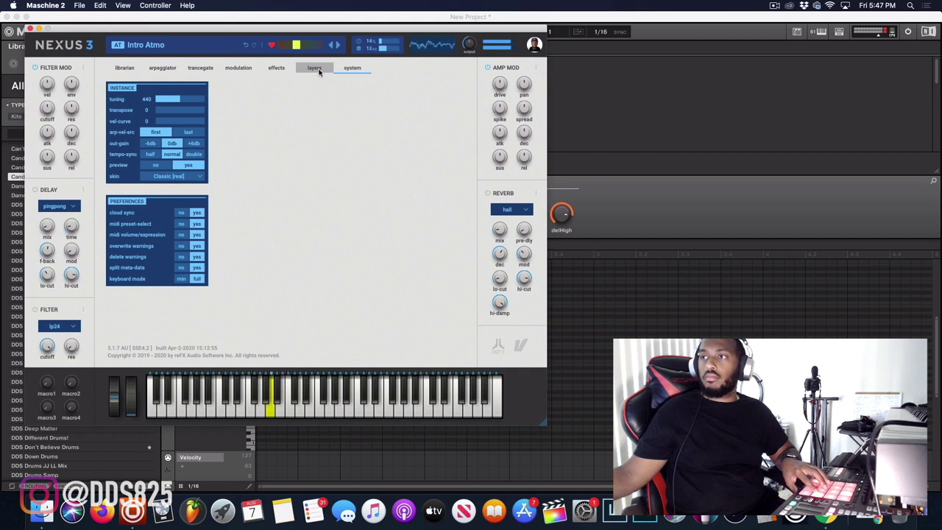
pyautogui.click(206, 177)
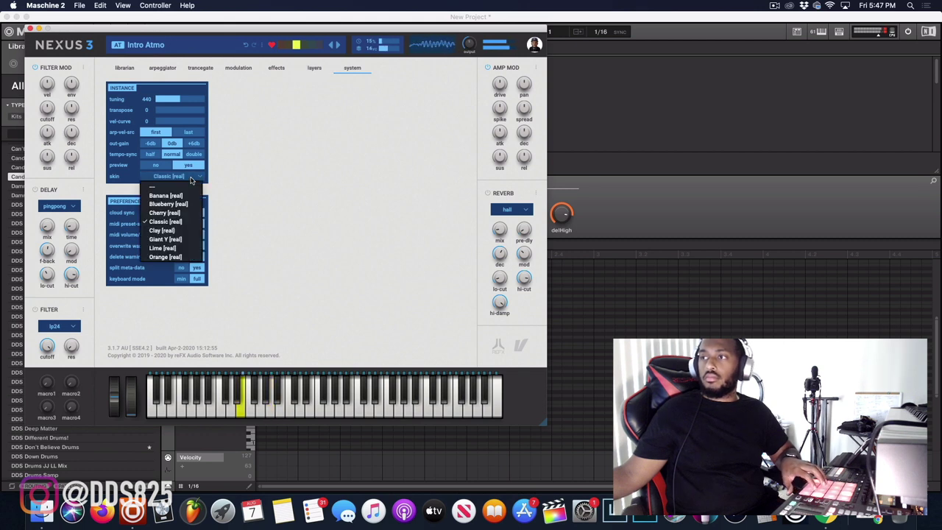
pyautogui.click(163, 241)
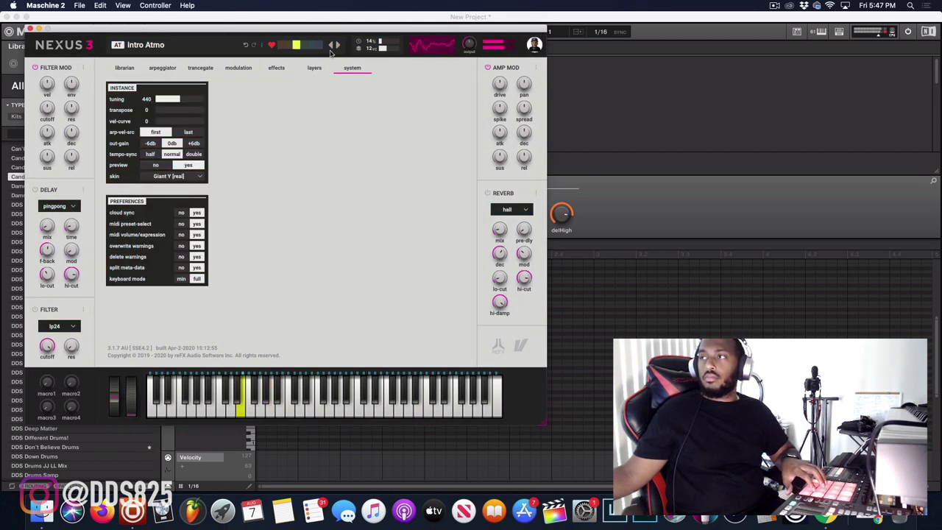
# Look through the librarian, arpeggiator and layers pages of the Intro Atmo preset in Nexus, toggling layer1 off and back on.
pyautogui.click(128, 70)
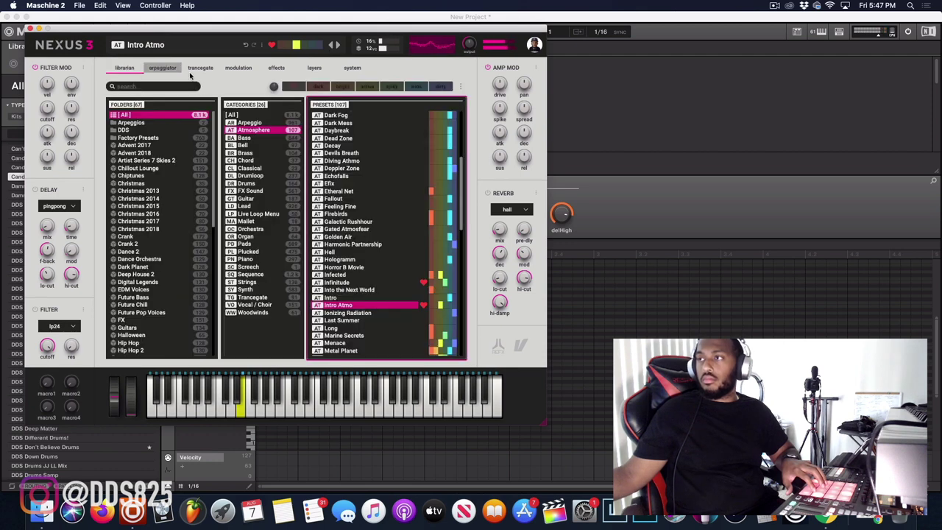
pyautogui.click(165, 69)
pyautogui.click(160, 89)
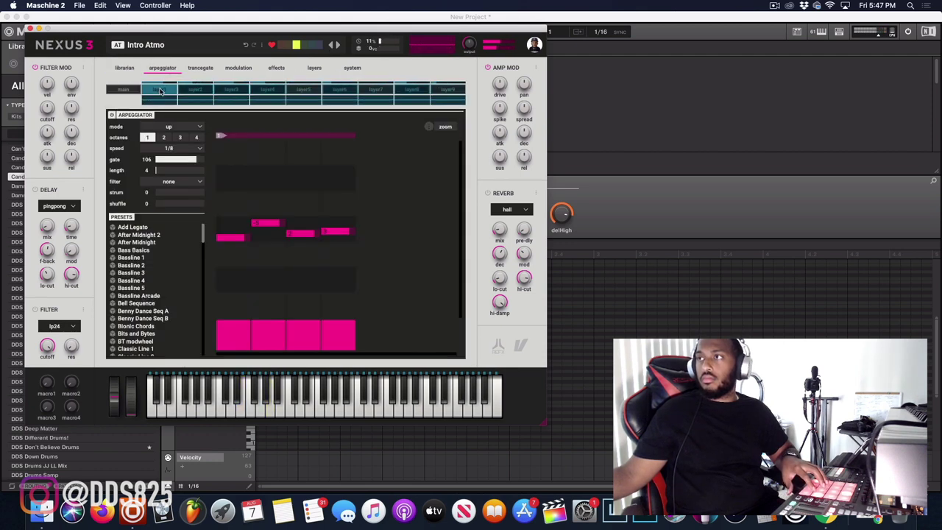
pyautogui.click(311, 68)
pyautogui.click(136, 93)
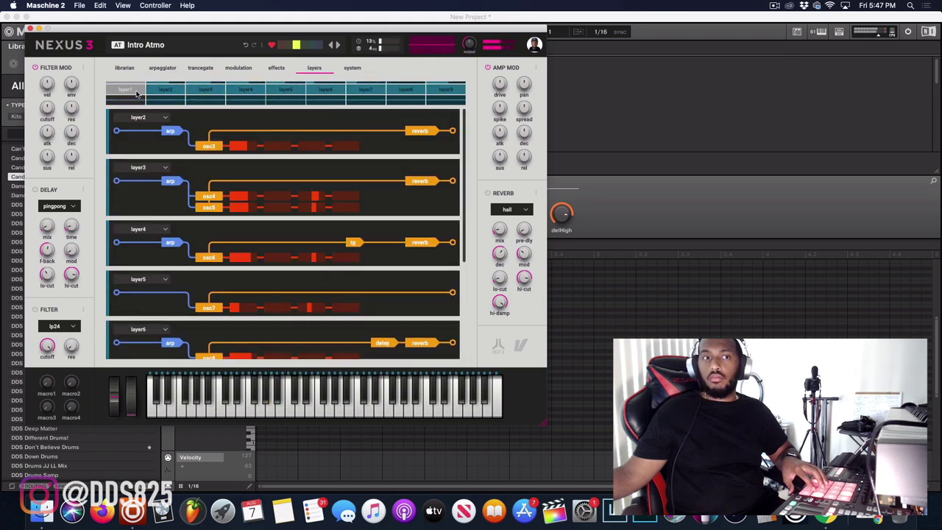
pyautogui.click(136, 95)
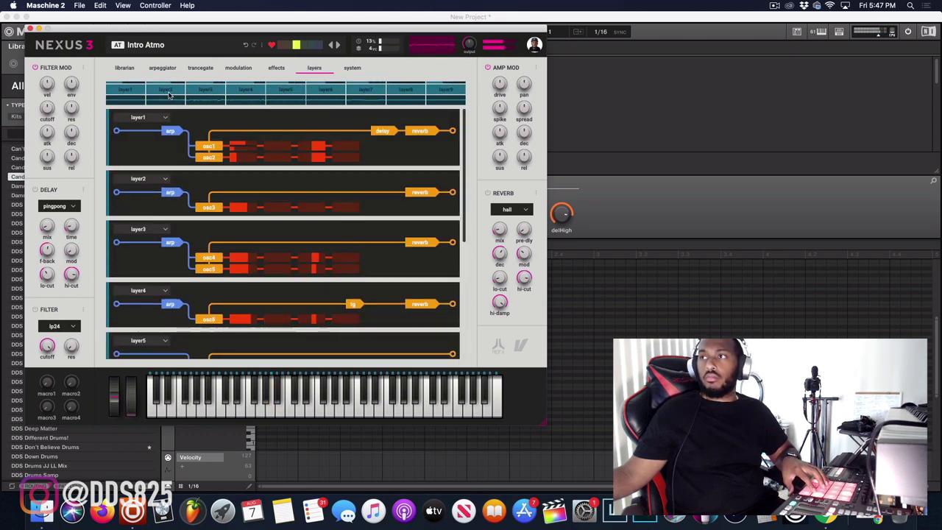
# Switch off layer3 of Intro Atmo and compare the sound with layer4 and layer5 off and on.
pyautogui.click(166, 91)
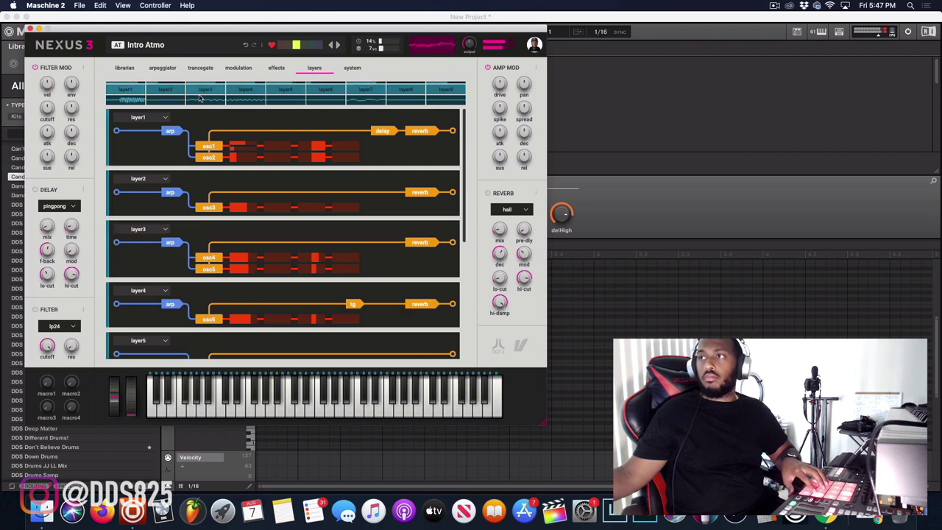
pyautogui.click(197, 92)
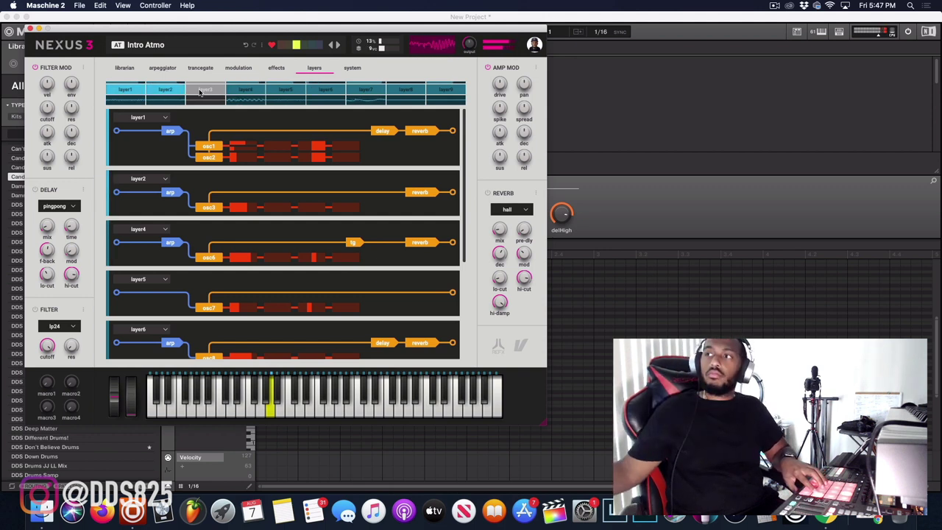
pyautogui.click(261, 90)
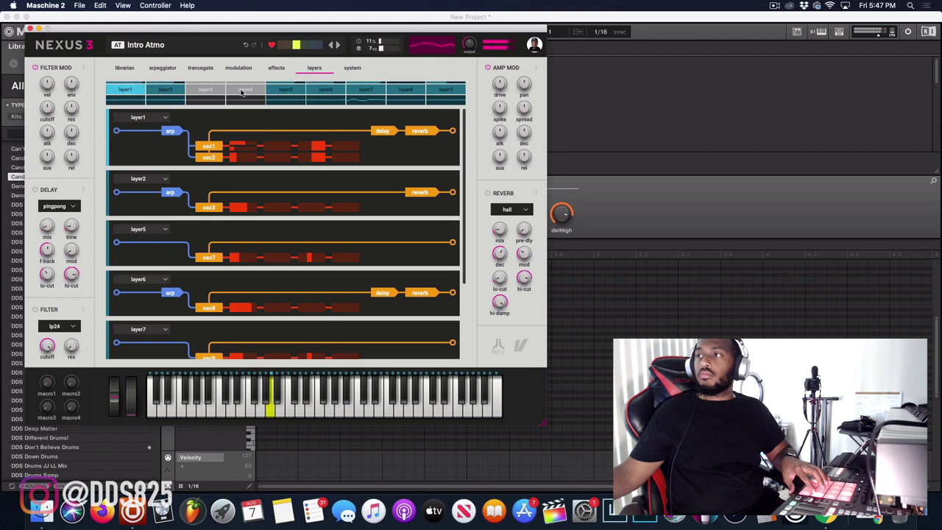
pyautogui.click(250, 90)
pyautogui.click(278, 89)
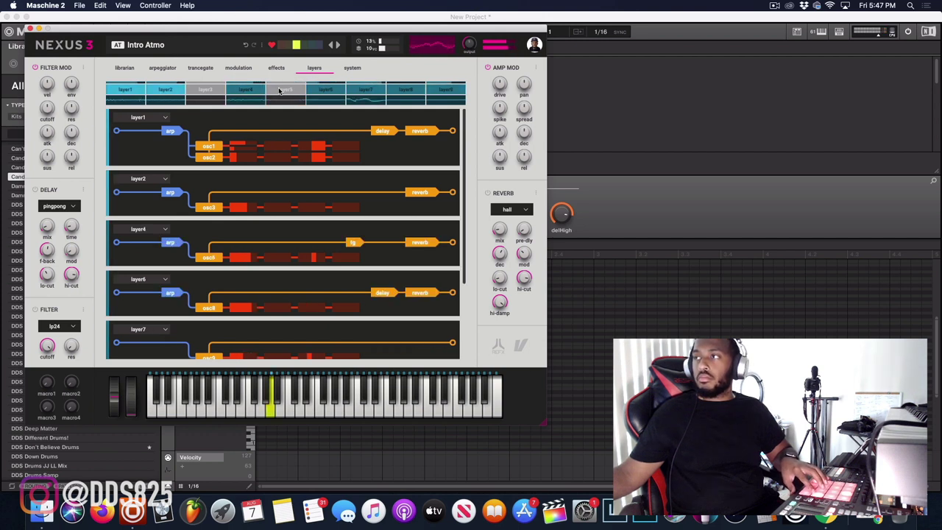
pyautogui.click(279, 89)
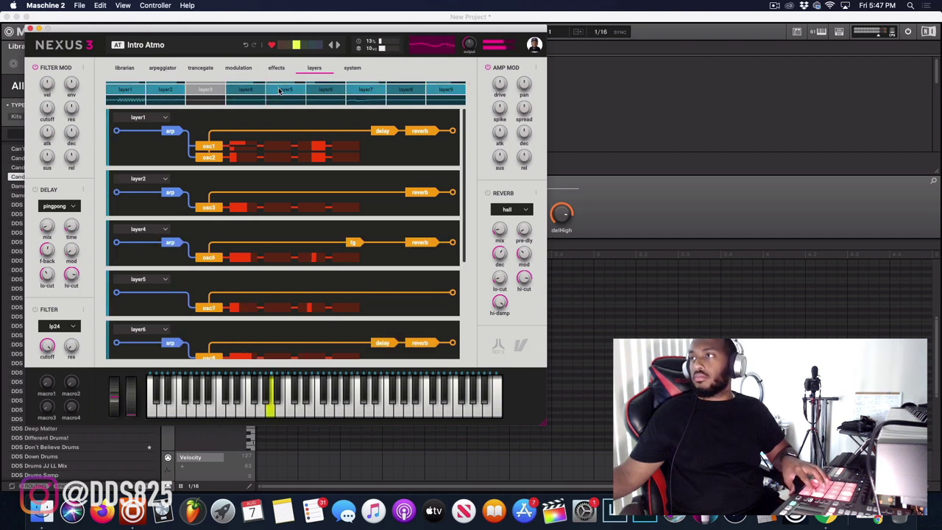
# Switch off layer6 of Intro Atmo and compare the sound with layer7, layer8 and layer9 off and on.
pyautogui.click(332, 91)
pyautogui.click(361, 92)
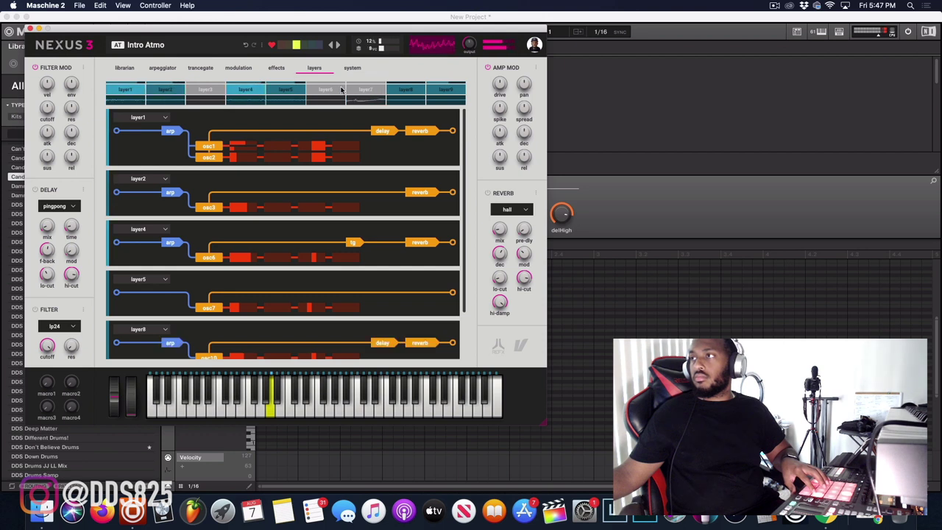
pyautogui.click(418, 93)
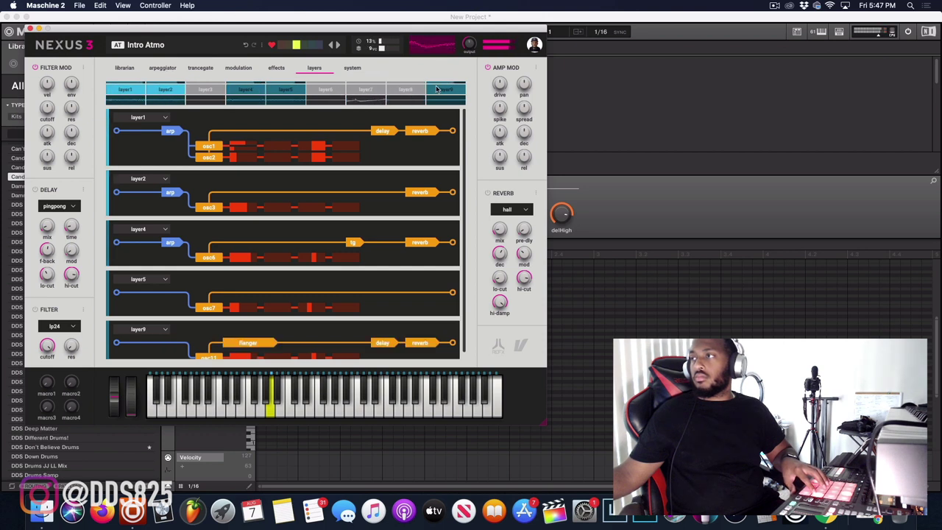
pyautogui.click(438, 91)
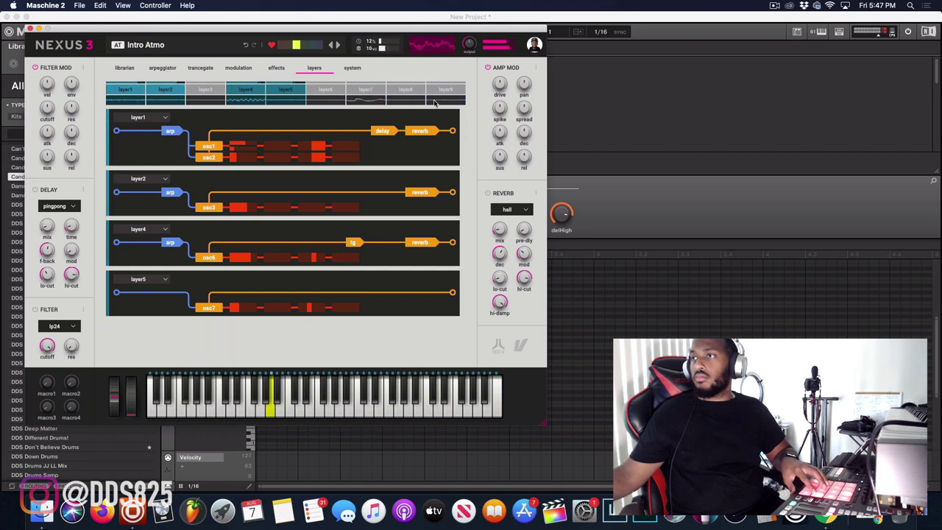
pyautogui.click(439, 90)
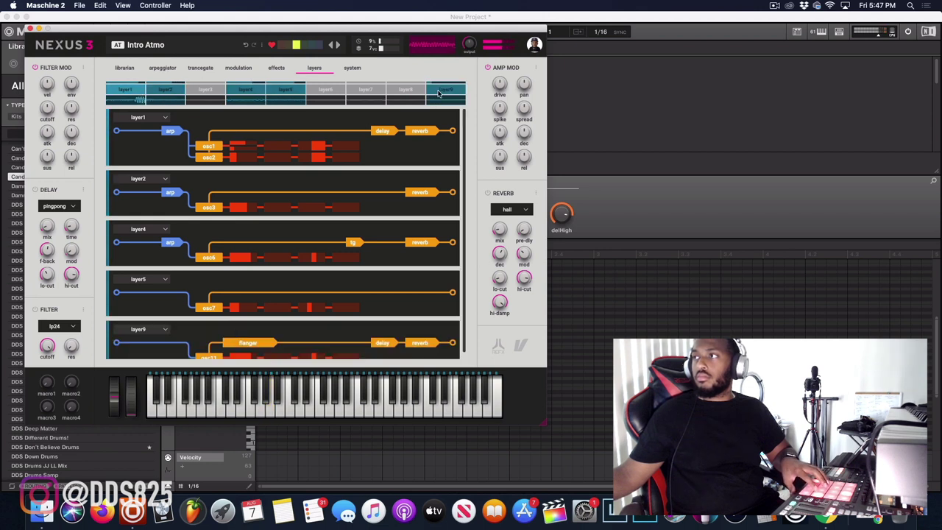
pyautogui.click(366, 91)
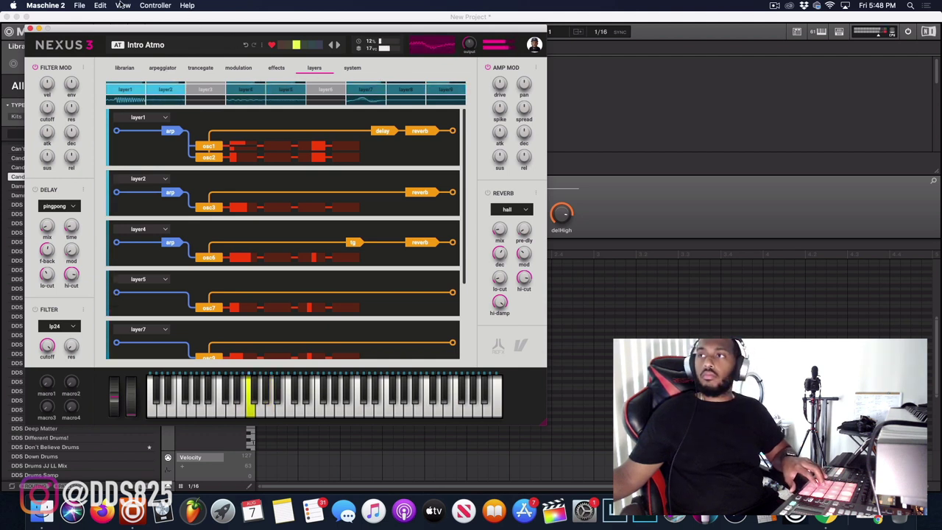
# Audition presets from the Nexus Arpeggio category, including Arcade, Annihilation and Back to you.
pyautogui.click(129, 70)
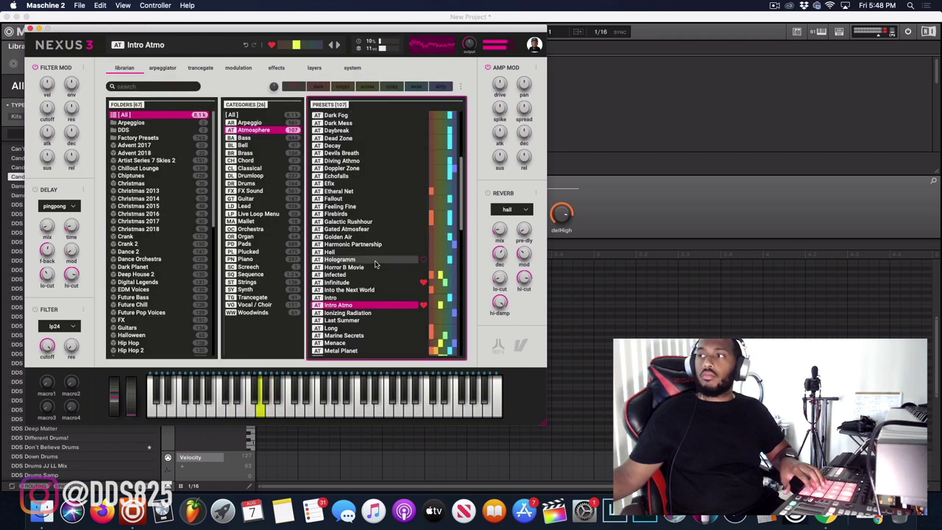
pyautogui.click(250, 122)
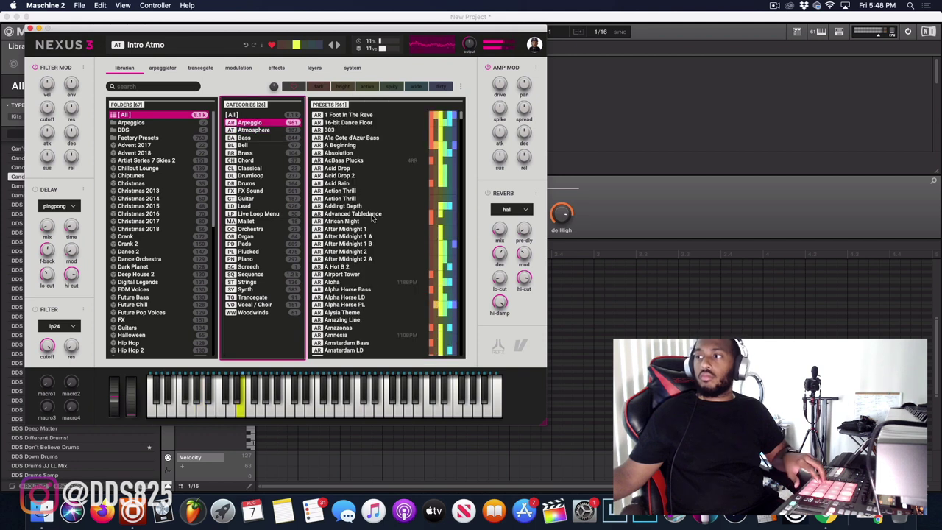
pyautogui.click(370, 257)
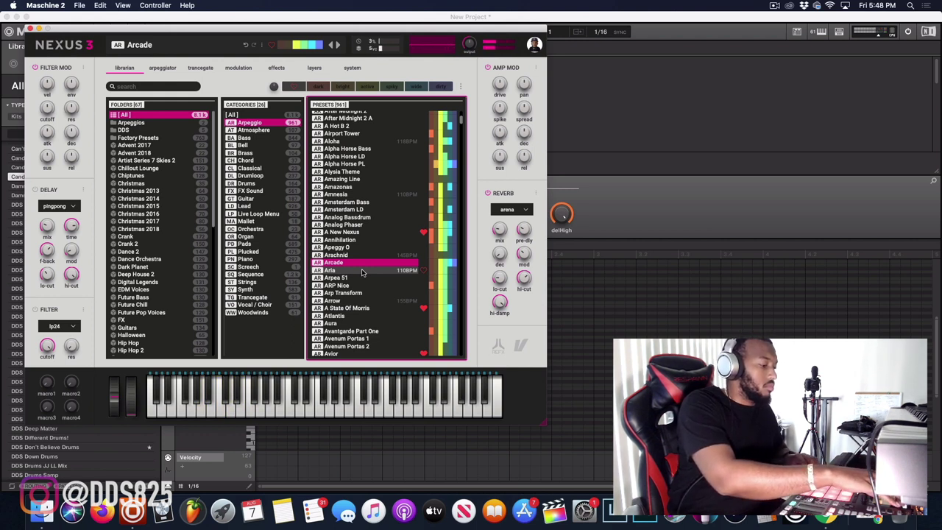
pyautogui.click(354, 241)
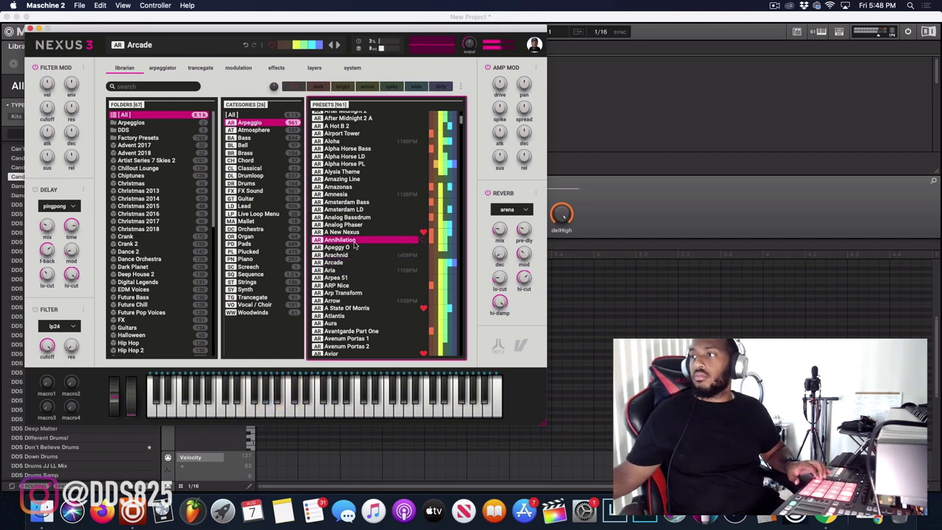
pyautogui.scroll(-5, 368, 280)
pyautogui.click(372, 284)
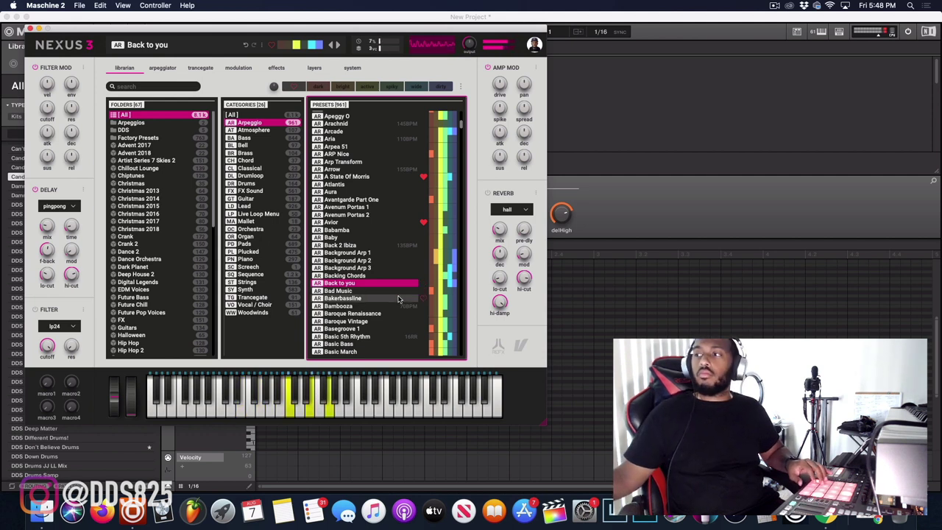
# Load the Anonymous preset from the Nexus Pads category.
pyautogui.click(283, 243)
pyautogui.scroll(-5, 358, 276)
pyautogui.click(357, 276)
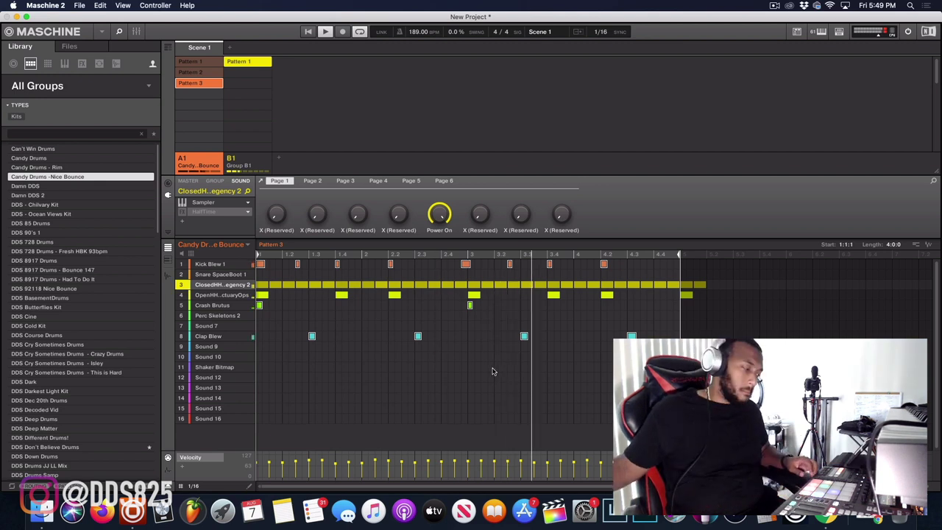
# Move the Kick Blew 1 hit just before bar 3 in Pattern 3 onto the start of bar 3.
pyautogui.moveTo(467, 265); pyautogui.dragTo(473, 266)
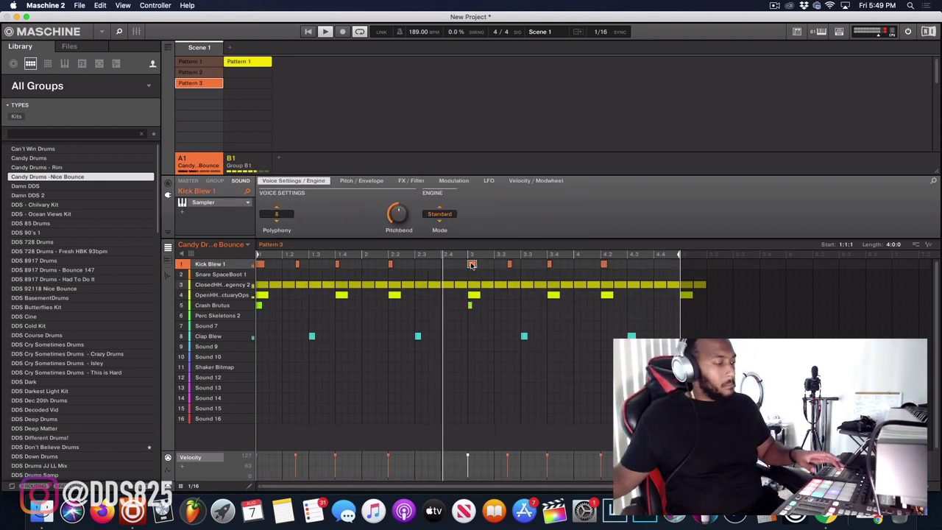
pyautogui.click(469, 264)
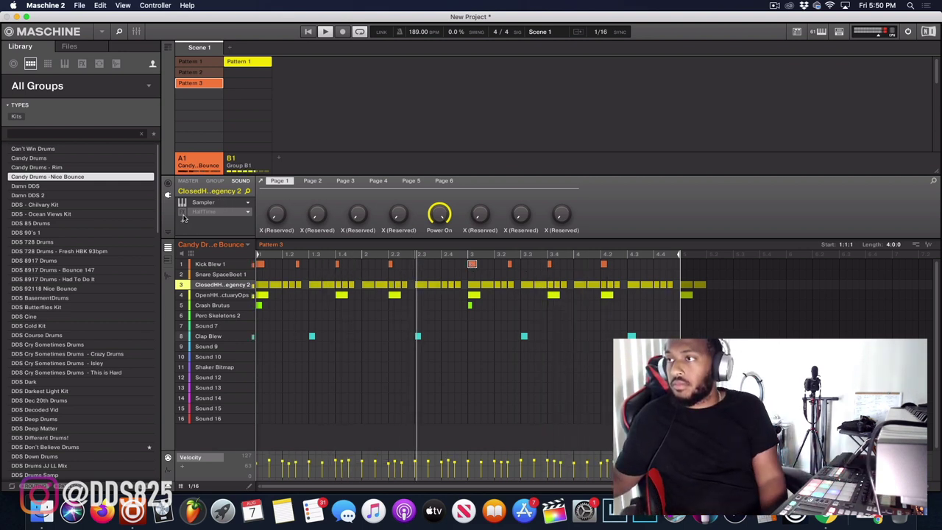
# Insert ShaperBox 2 (VST) after Nexus on Sound 1 of group B1 and bypass it.
pyautogui.click(248, 154)
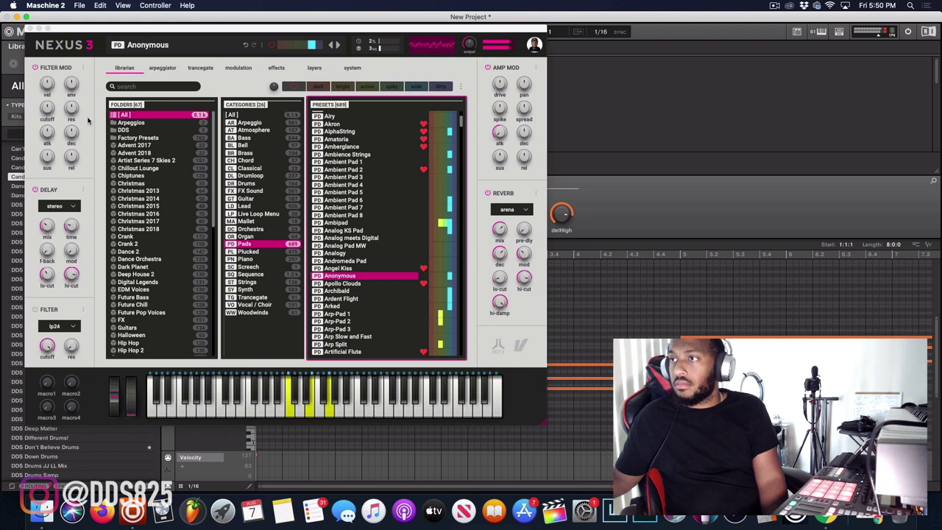
pyautogui.click(28, 29)
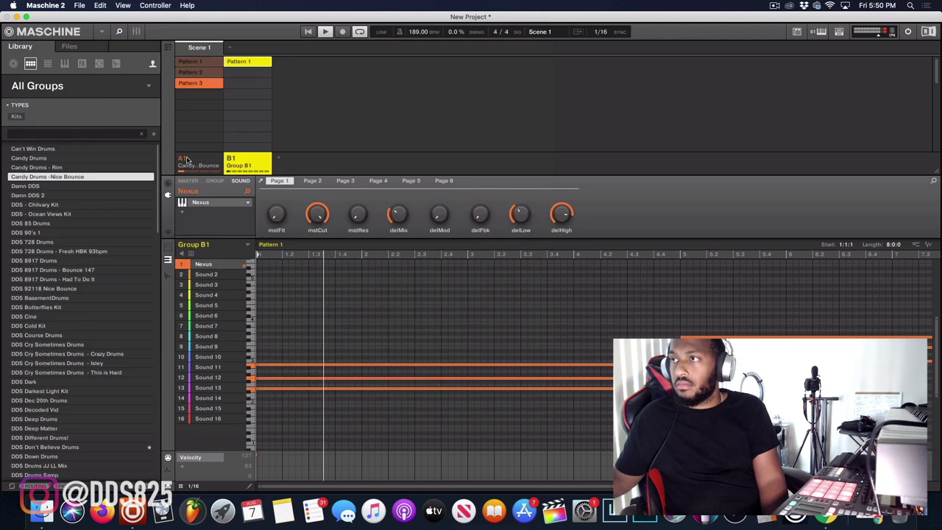
pyautogui.click(184, 213)
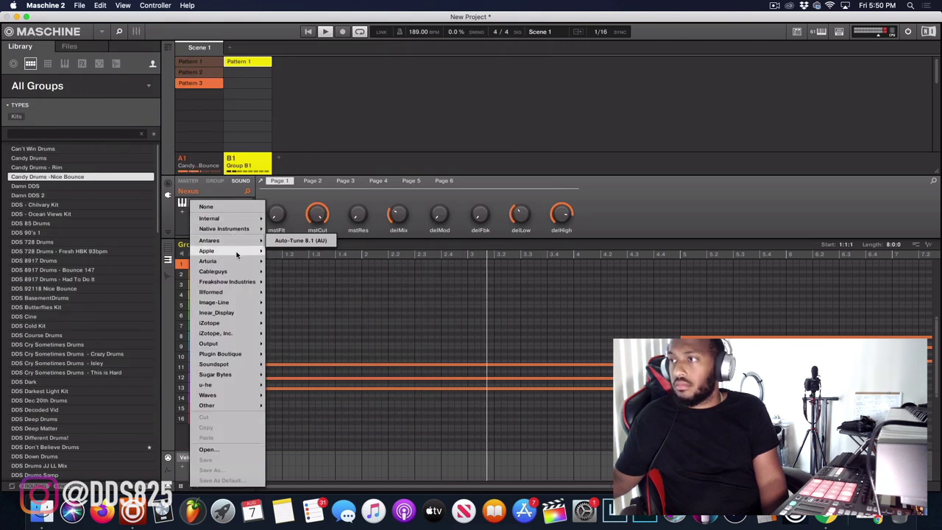
pyautogui.moveTo(234, 272)
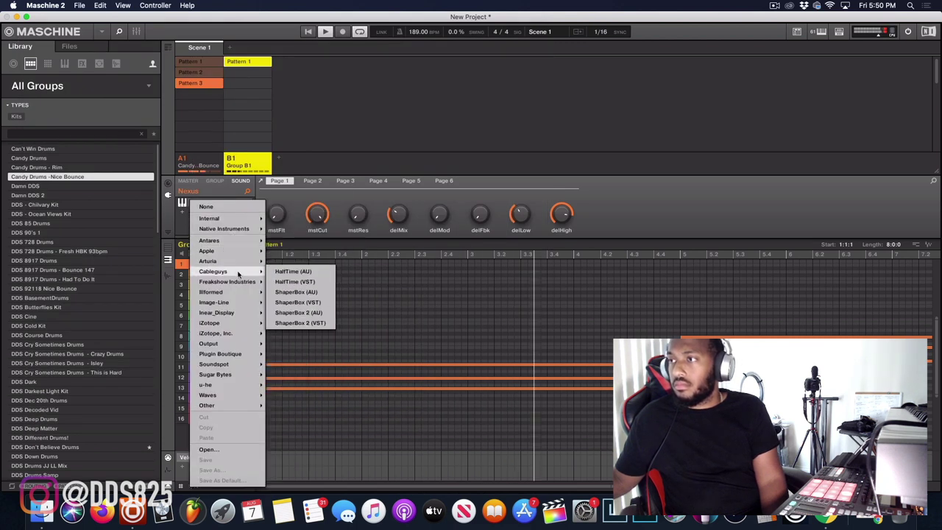
pyautogui.click(296, 321)
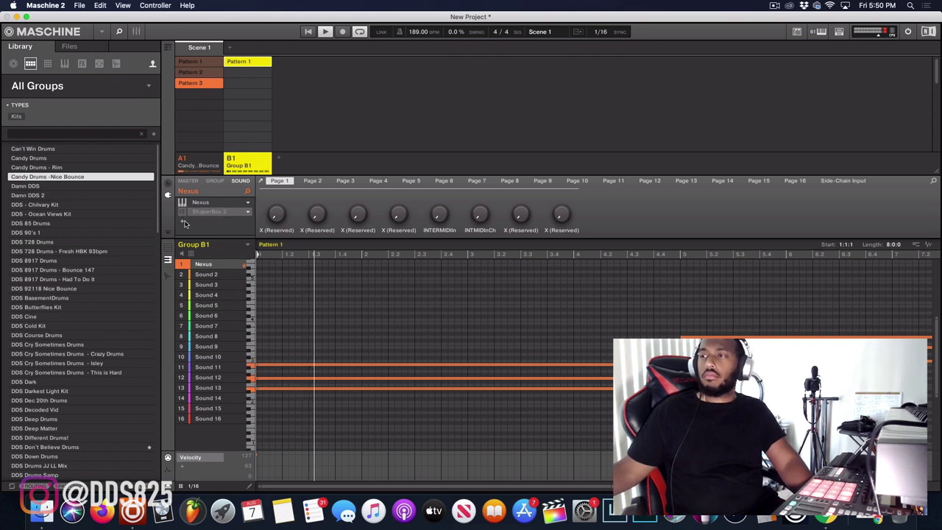
# Add HalfTime (AU) after ShaperBox 2 on the Nexus sound and open its window.
pyautogui.click(184, 221)
pyautogui.moveTo(238, 282)
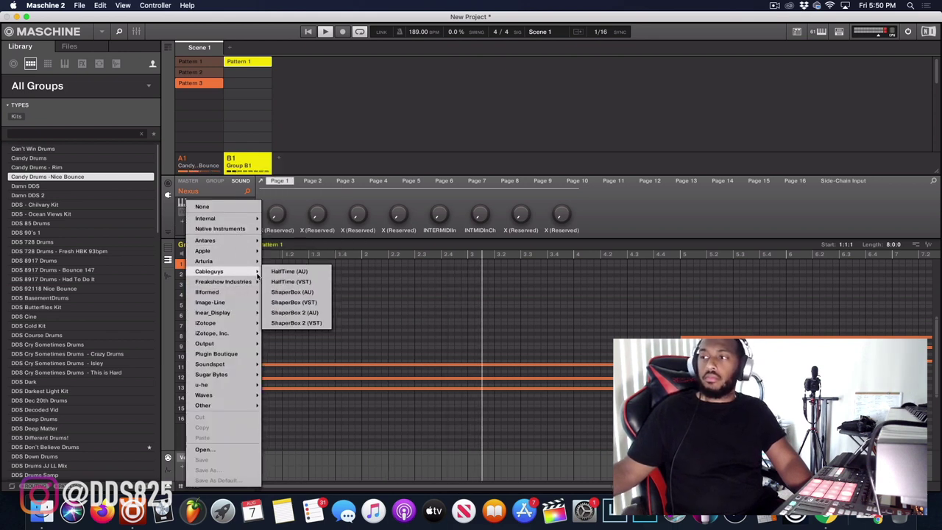
pyautogui.click(291, 271)
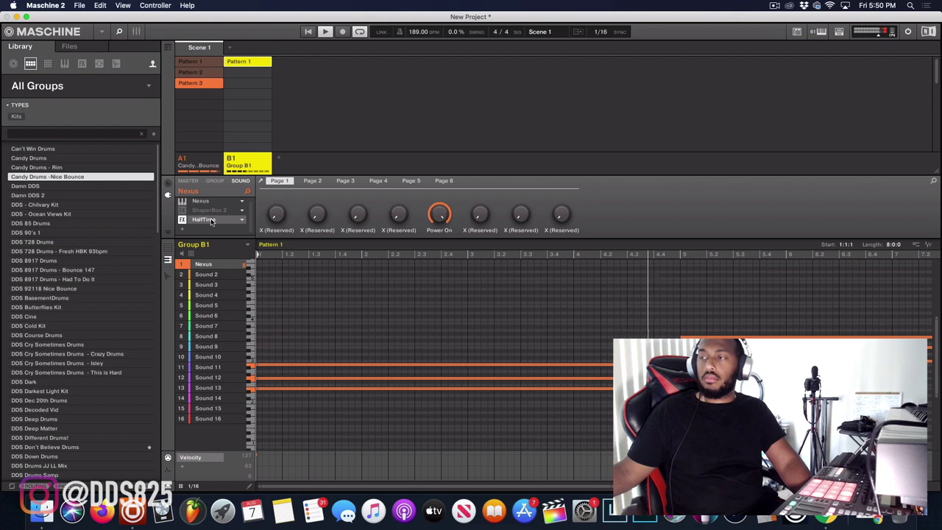
pyautogui.click(211, 221)
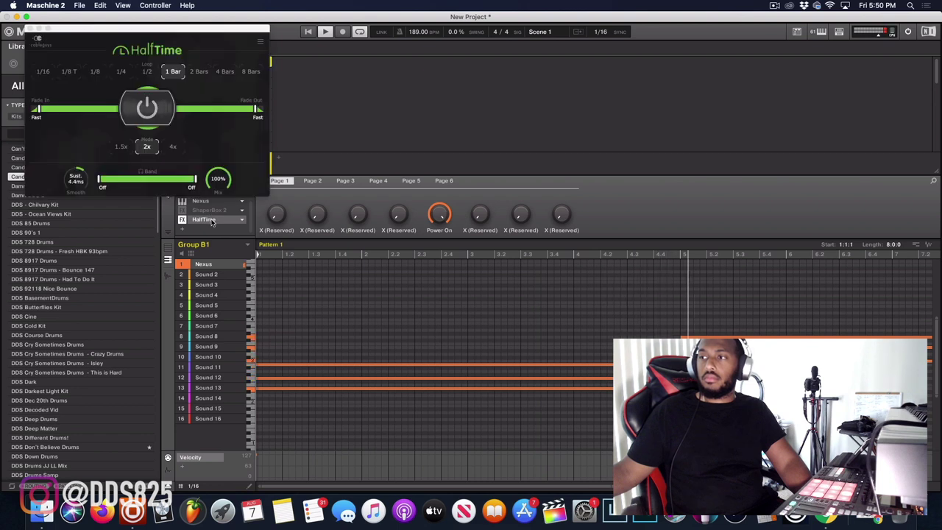
# Set the HalfTime loop length to 1/2 and its mix to 100%.
pyautogui.click(147, 71)
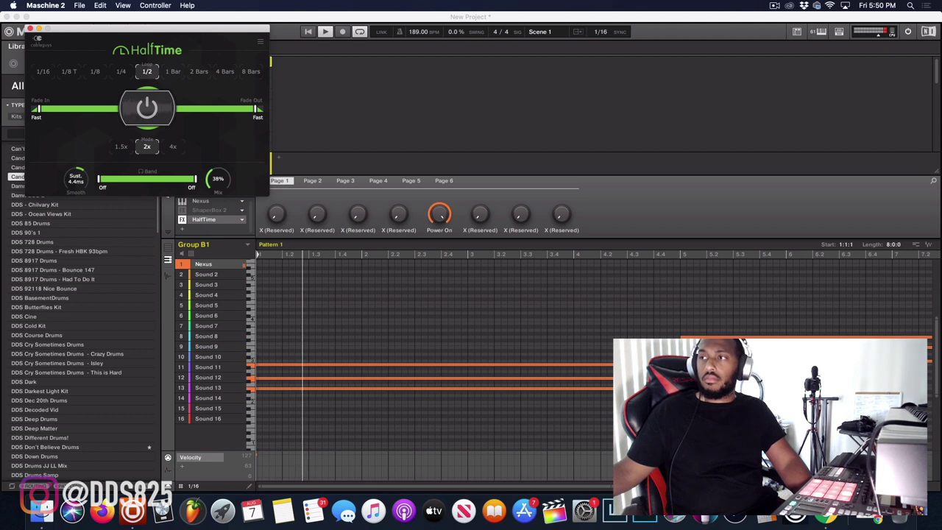
pyautogui.click(337, 343)
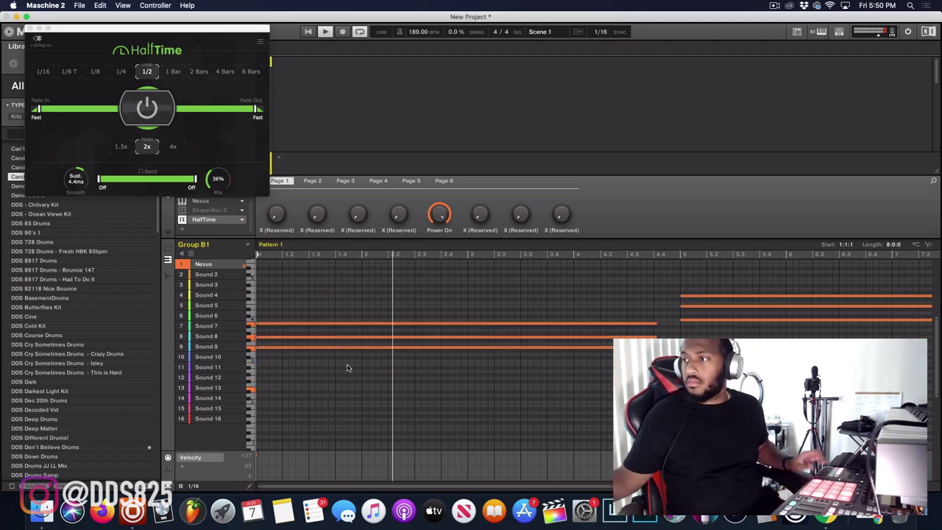
pyautogui.moveTo(218, 179); pyautogui.dragTo(218, 136)
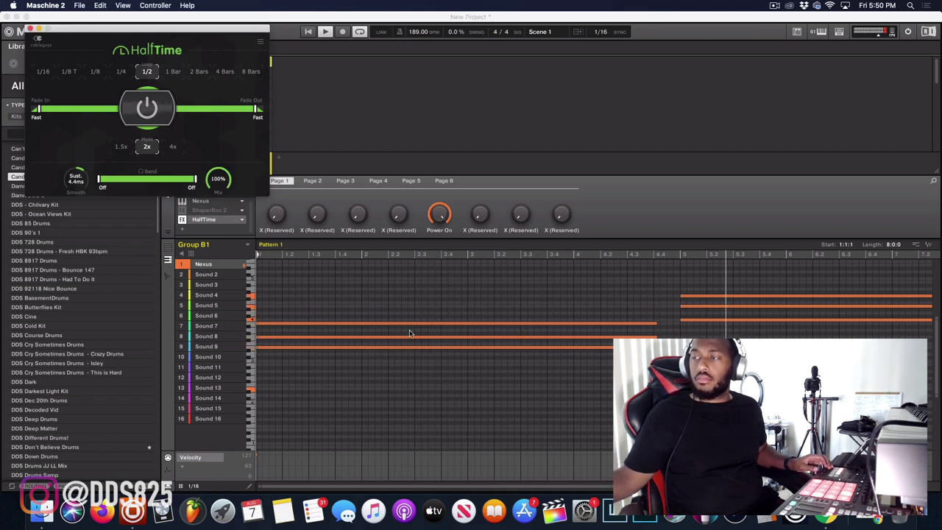
# Bypass HalfTime on the Nexus sound and open the ShaperBox 2 window.
pyautogui.click(186, 223)
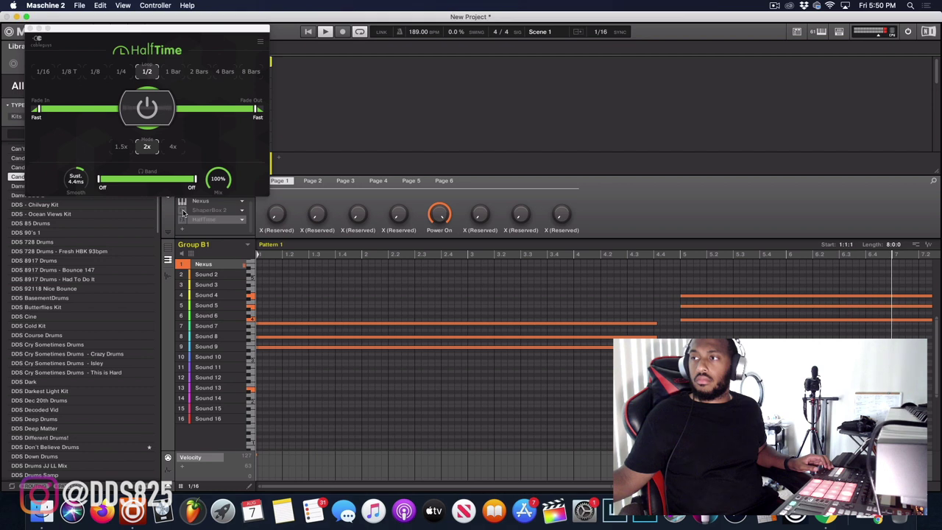
pyautogui.click(197, 211)
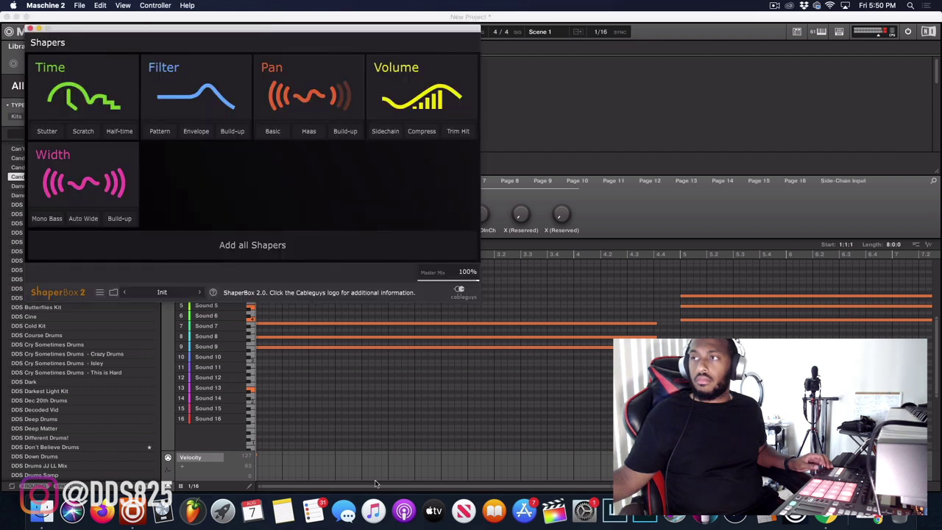
# Load the ShaperBox 2 preset Break it down from the Instant Remix pack and switch off its Volume shaper.
pyautogui.click(406, 308)
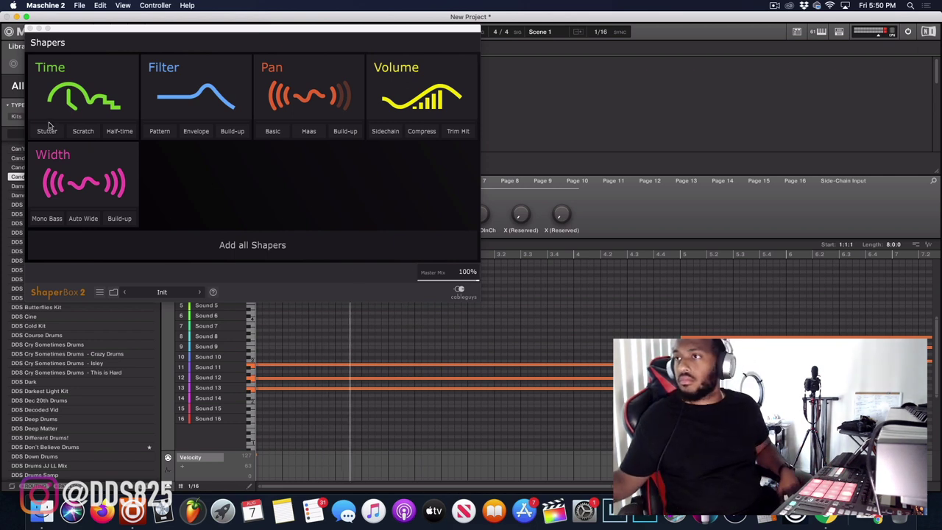
pyautogui.click(113, 291)
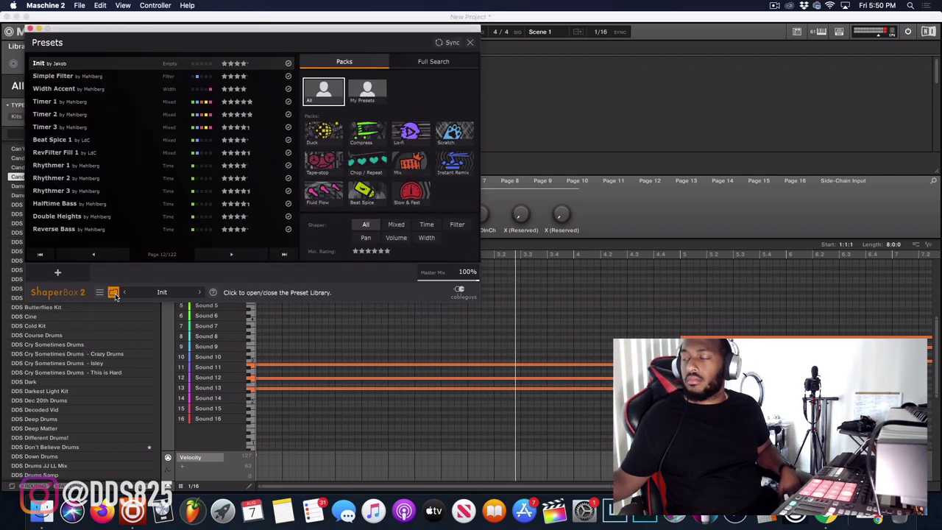
pyautogui.click(454, 161)
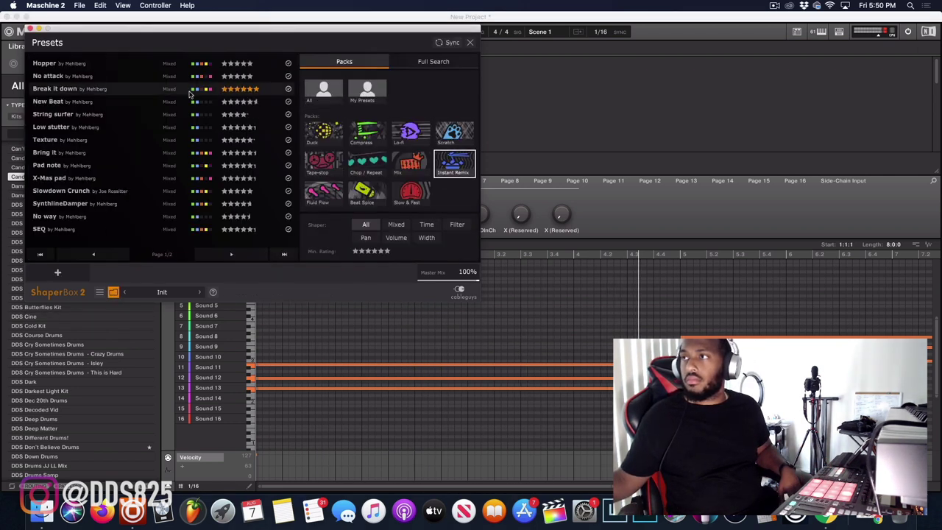
pyautogui.click(131, 89)
pyautogui.click(269, 273)
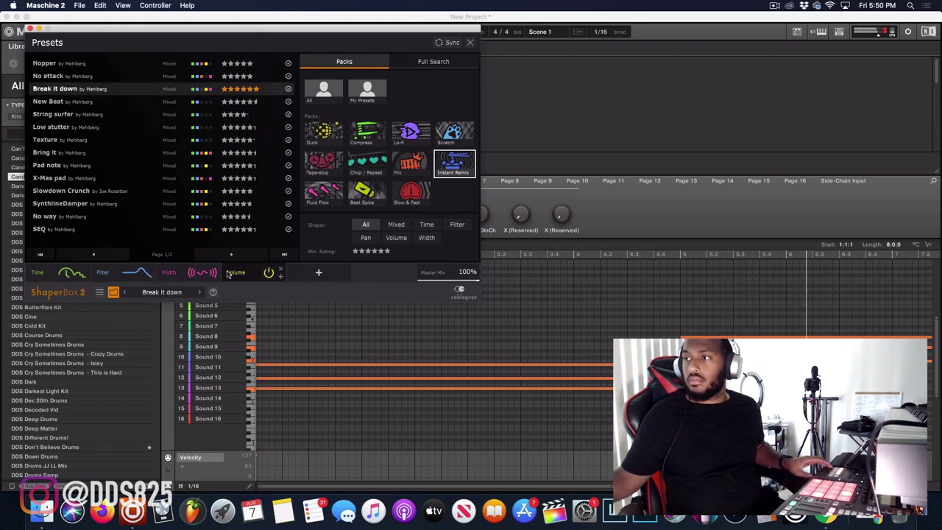
# Set the ShaperBox 2 master mix to 33% and close its window.
pyautogui.moveTo(456, 280); pyautogui.dragTo(440, 280)
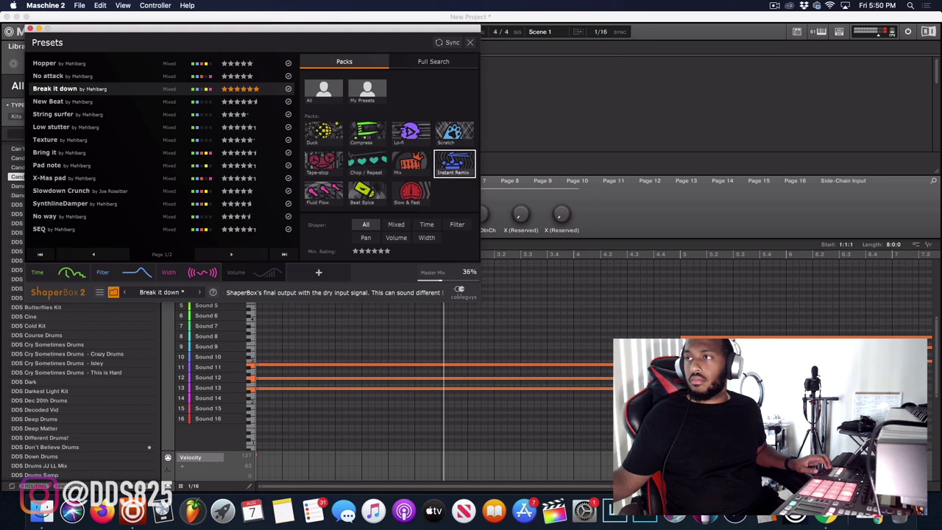
pyautogui.moveTo(439, 280); pyautogui.dragTo(439, 274)
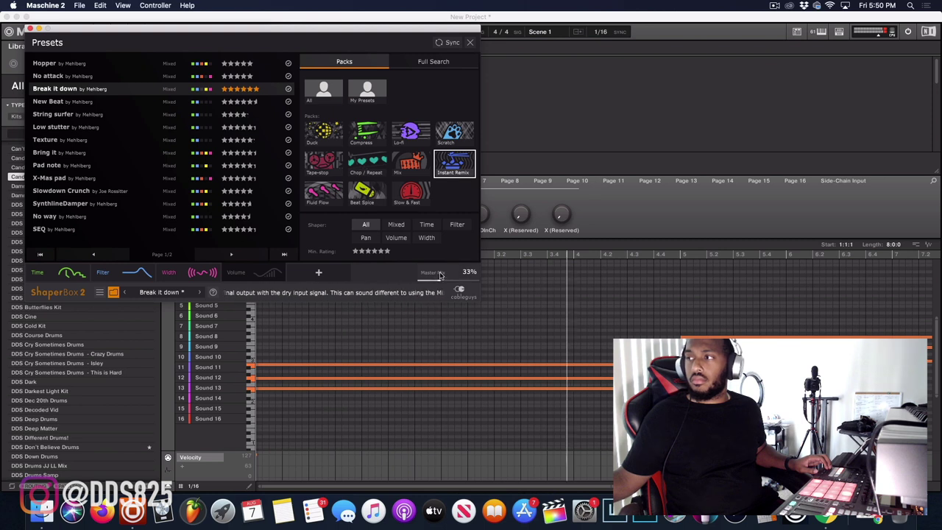
pyautogui.click(30, 29)
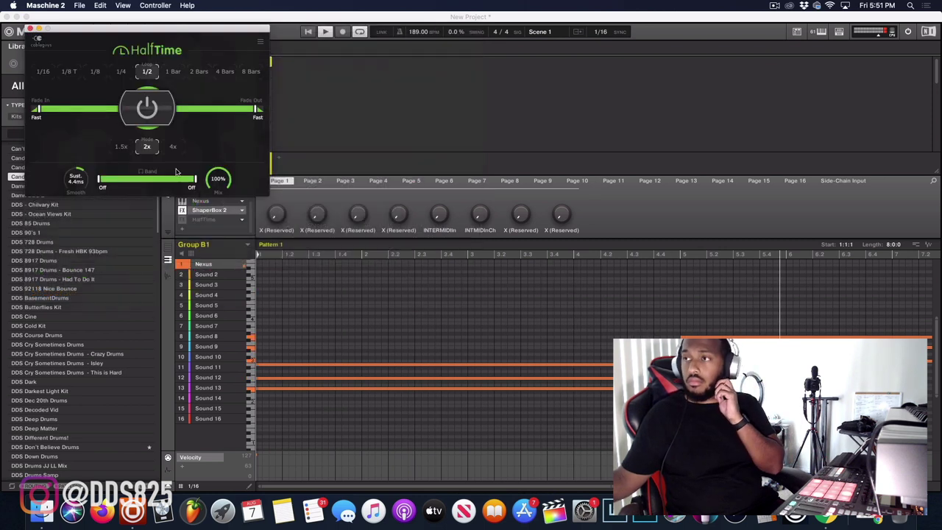
# Open Nexus on the sound in group B1 and load the pad preset Bedrock.
pyautogui.click(212, 204)
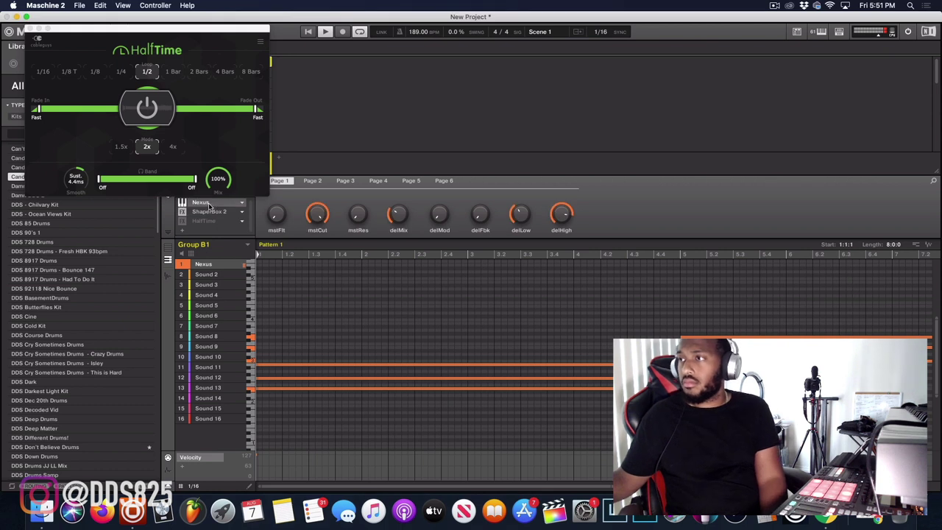
pyautogui.doubleClick(210, 206)
pyautogui.click(382, 286)
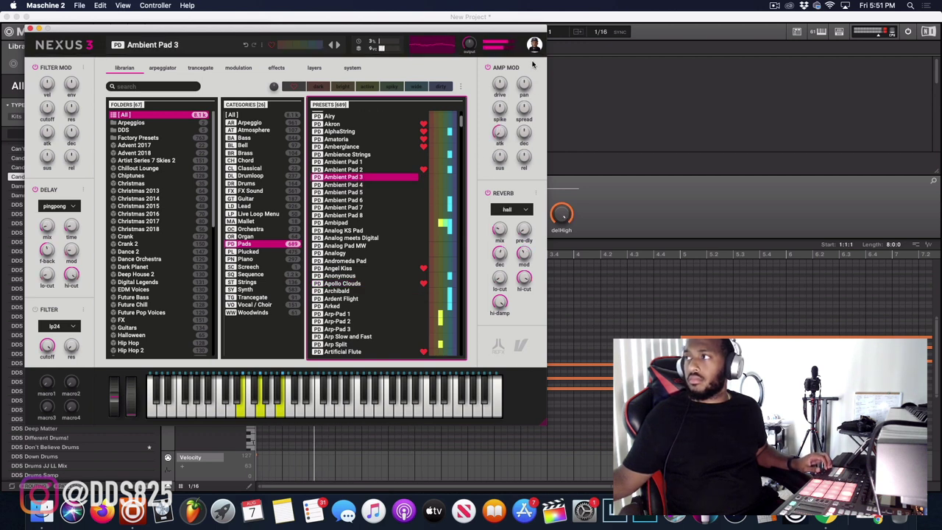
pyautogui.scroll(-5, 390, 312)
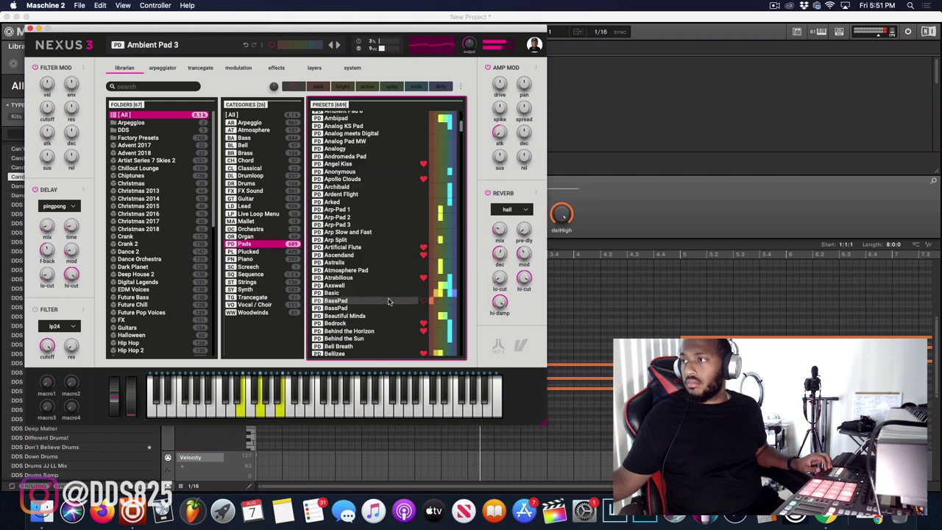
pyautogui.click(389, 309)
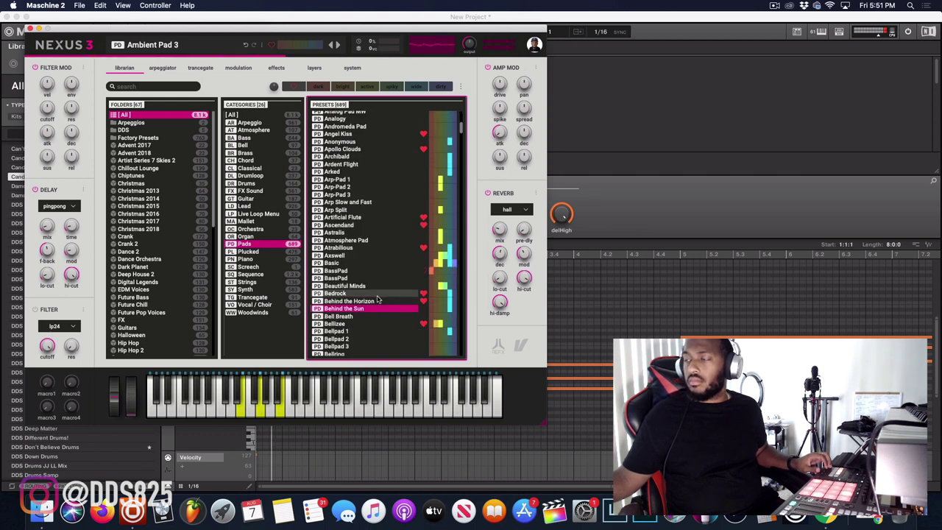
pyautogui.press('Up')
pyautogui.press('Up')
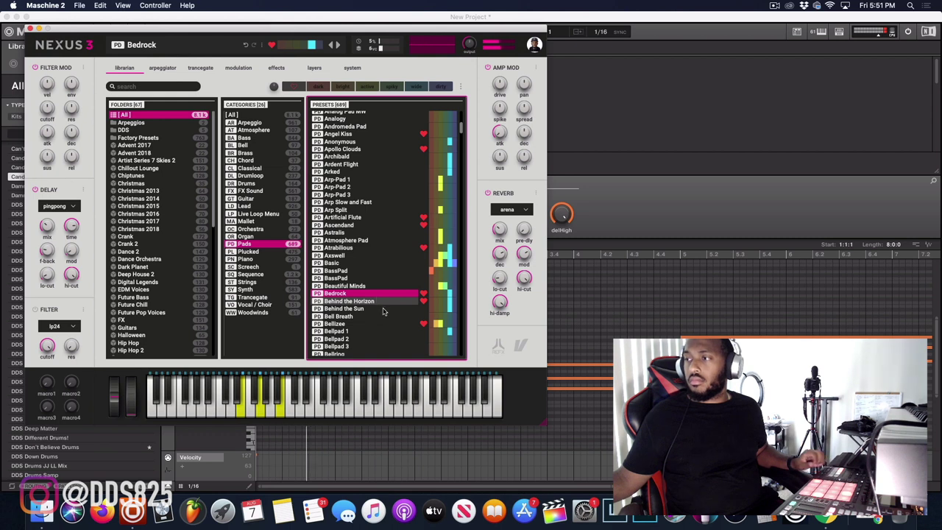
# Load the Blackness pad preset in Nexus and bypass ShaperBox 2 on the same sound.
pyautogui.scroll(-4, 382, 309)
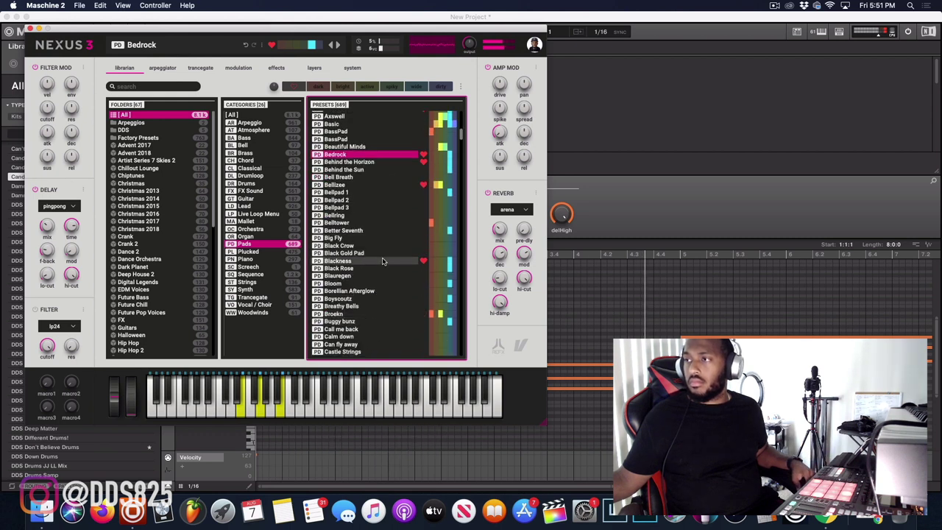
pyautogui.click(383, 261)
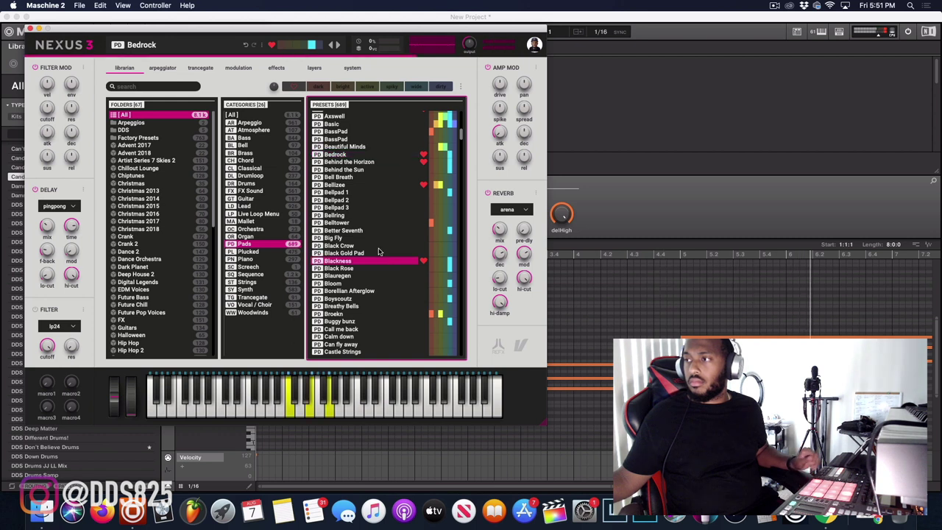
pyautogui.moveTo(83, 29); pyautogui.dragTo(393, 26)
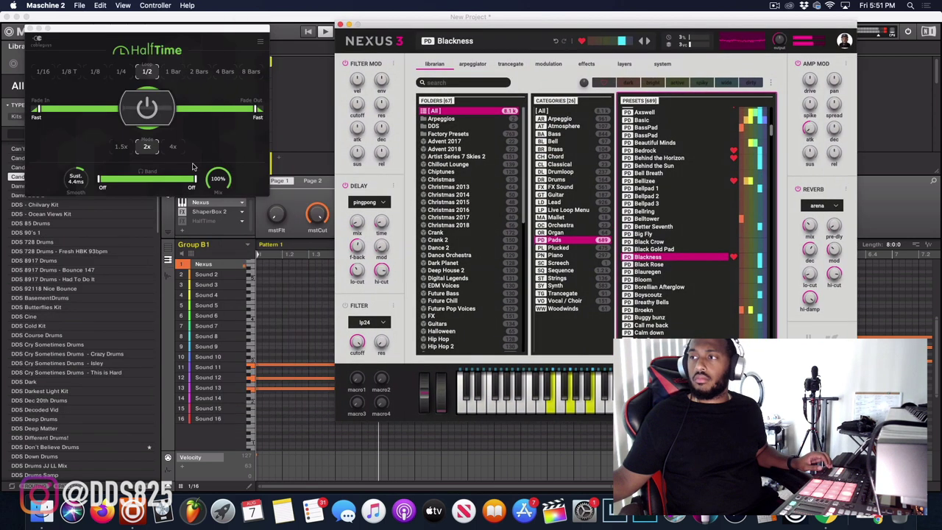
pyautogui.click(182, 212)
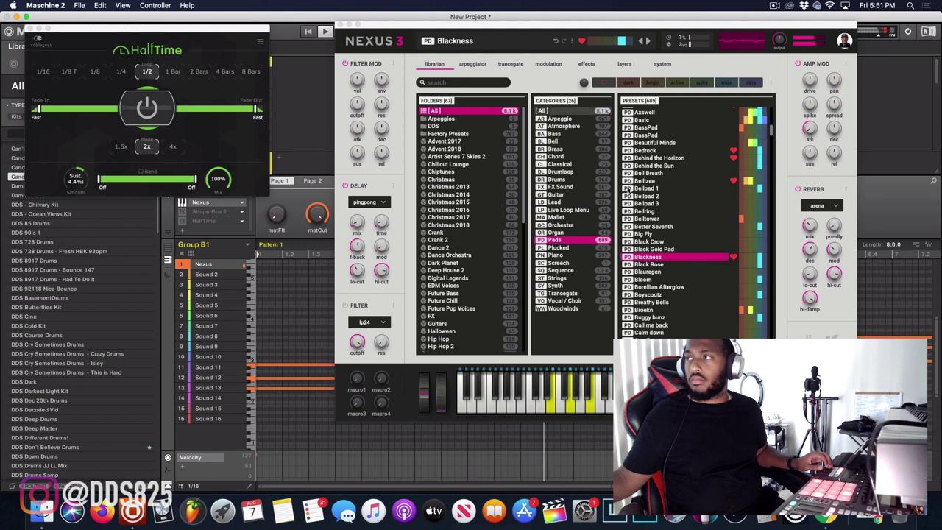
# Go on through the Nexus pad presets and load Castle Strings.
pyautogui.press('Down')
pyautogui.press('Down')
pyautogui.press('Down')
pyautogui.press('Down')
pyautogui.press('Down')
pyautogui.press('Down')
pyautogui.press('Down')
pyautogui.press('Down')
pyautogui.press('Down')
pyautogui.press('Down')
pyautogui.press('Down')
pyautogui.press('Down')
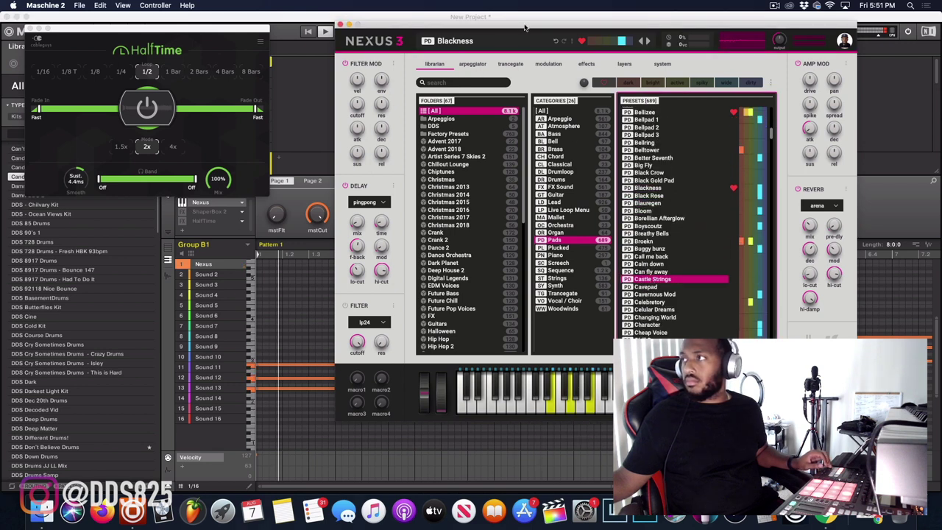
pyautogui.moveTo(394, 30); pyautogui.dragTo(116, 20)
# Audition the Nexus pad preset Chillpad 2, load Classico instead, and close the open plug-in windows.
pyautogui.scroll(-3, 403, 249)
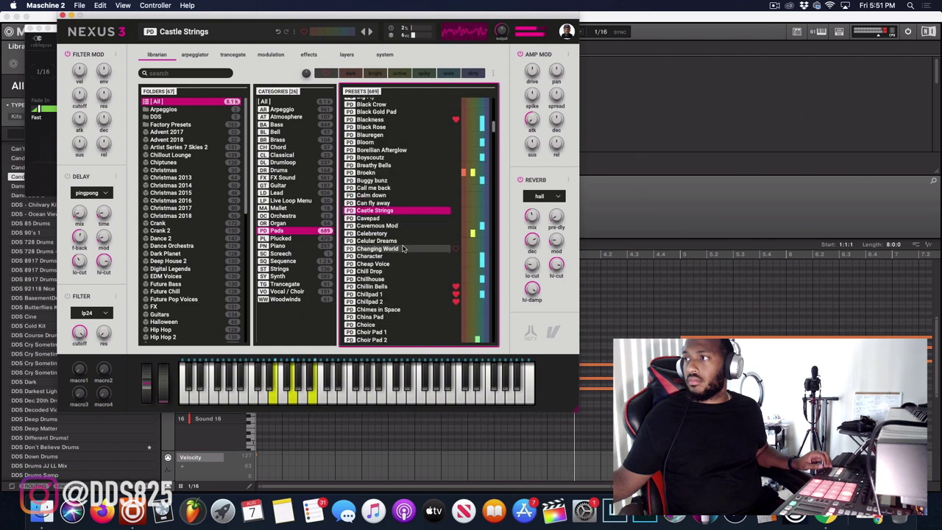
pyautogui.scroll(-3, 407, 254)
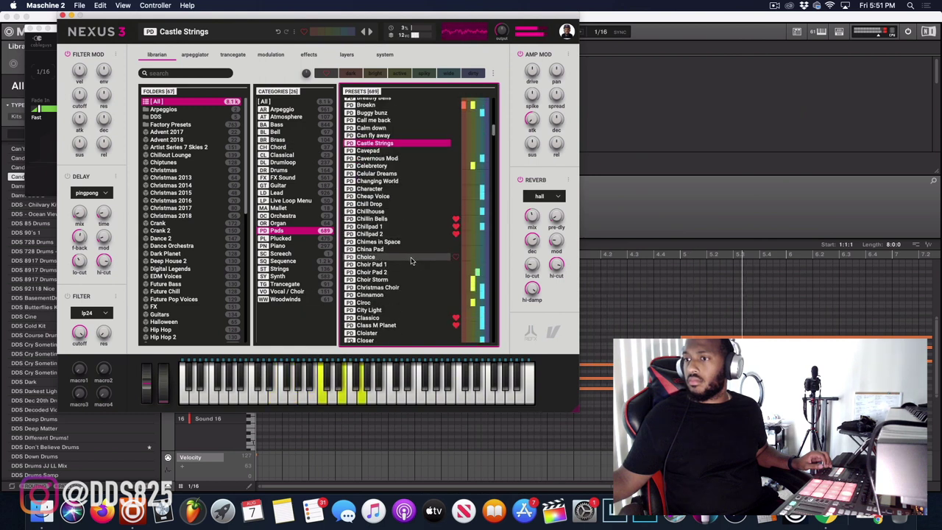
pyautogui.click(408, 235)
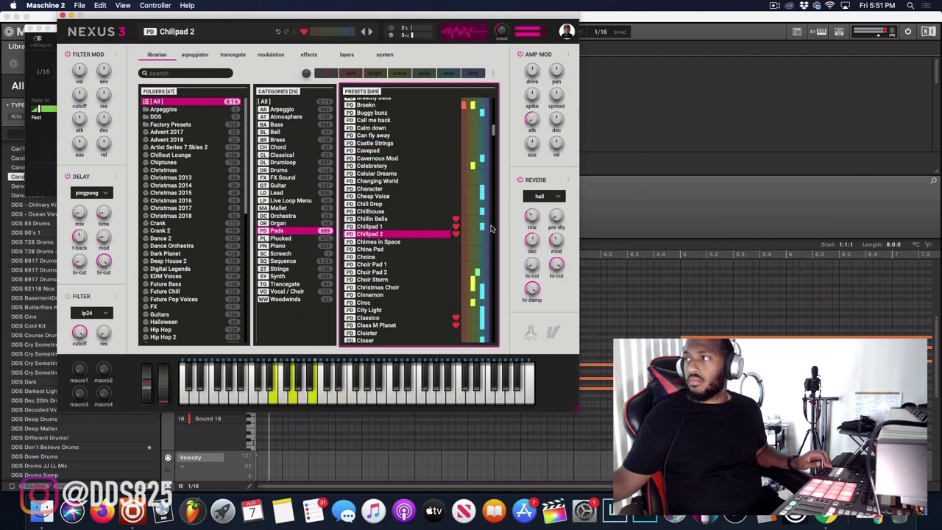
pyautogui.click(414, 318)
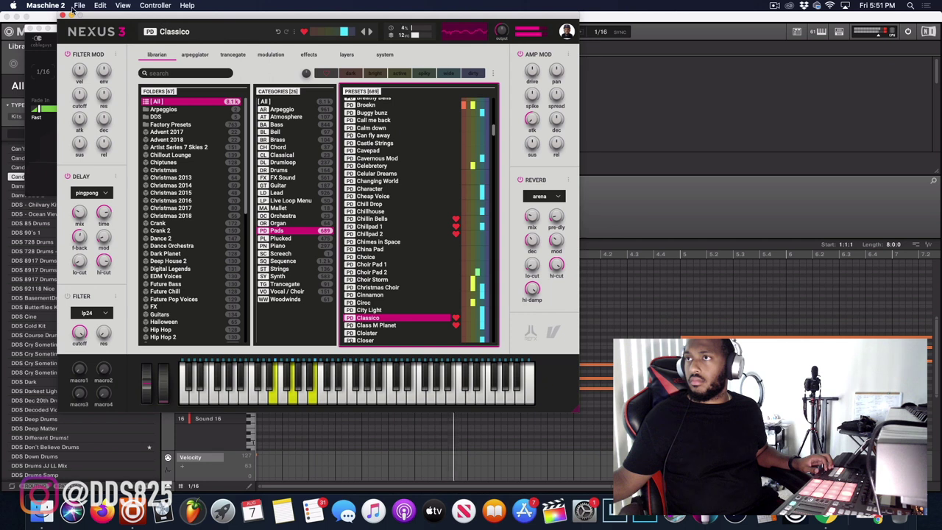
pyautogui.click(31, 29)
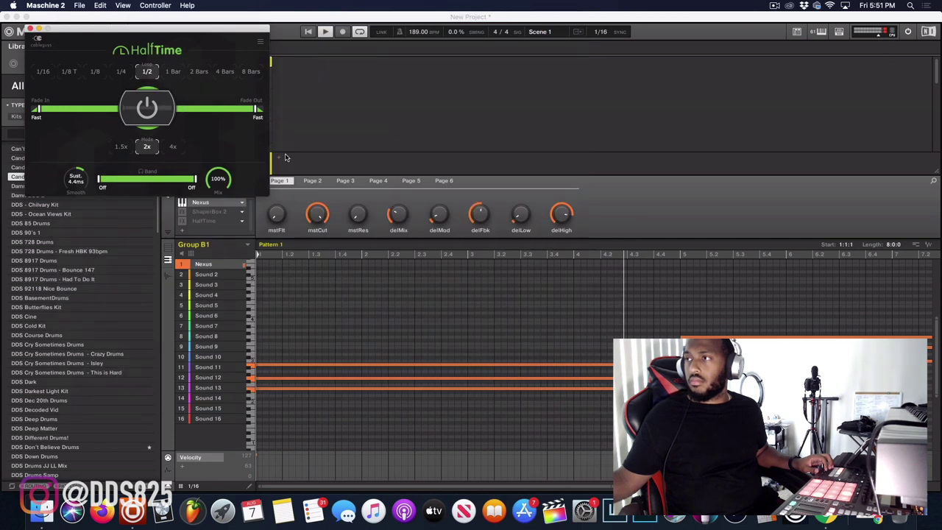
pyautogui.click(29, 28)
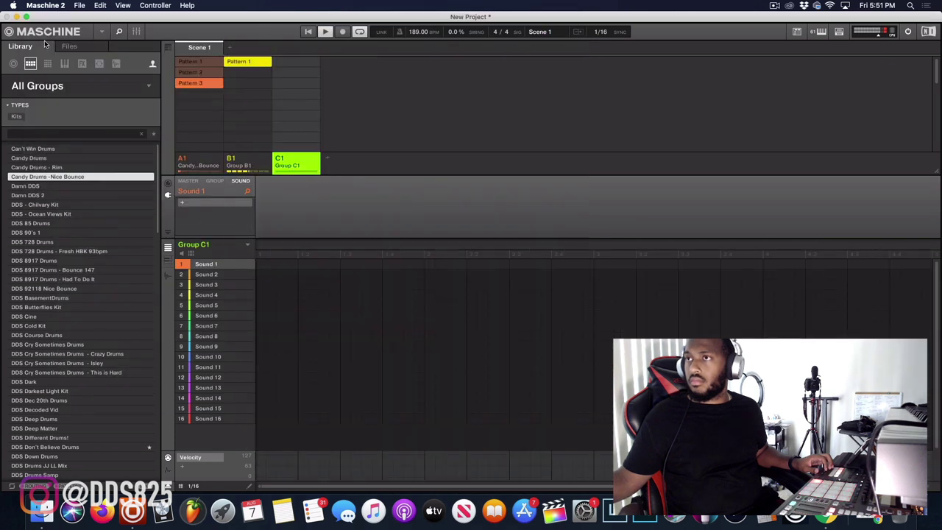
pyautogui.click(187, 200)
pyautogui.moveTo(228, 293)
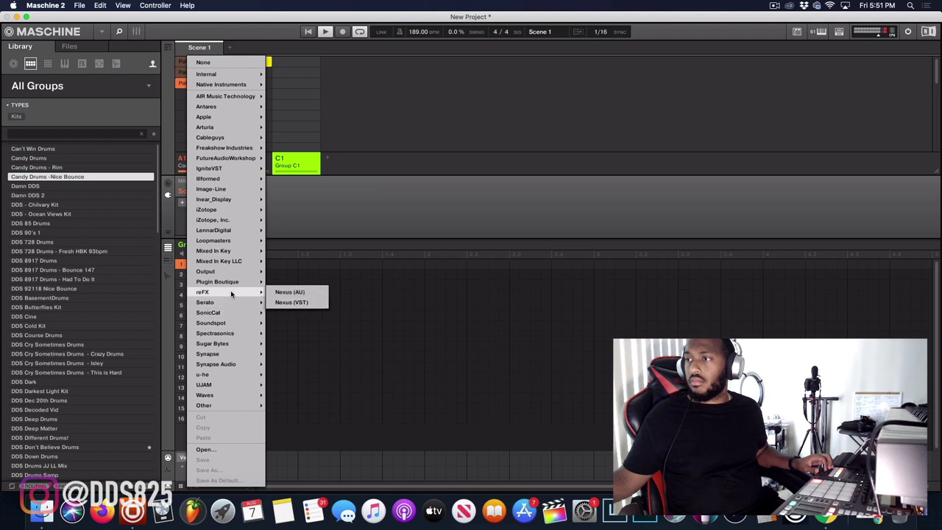
pyautogui.click(304, 210)
pyautogui.rightClick(298, 156)
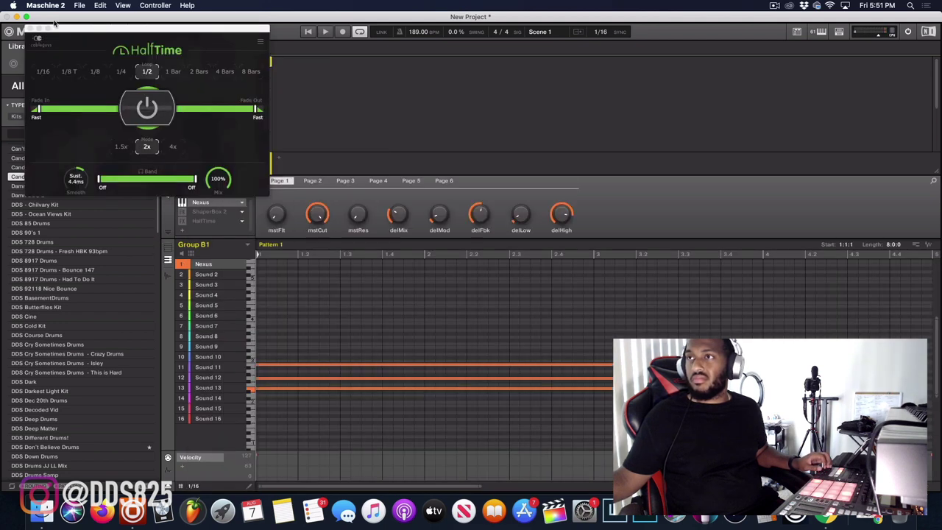
# Close the HalfTime window and load the Piano preset Arena Ambience in Nexus on group B1.
pyautogui.click(31, 27)
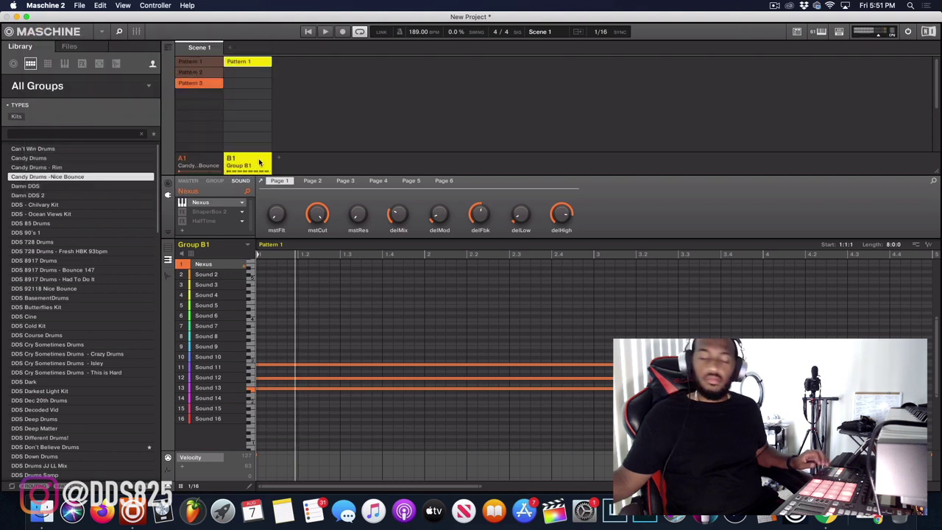
pyautogui.press('space')
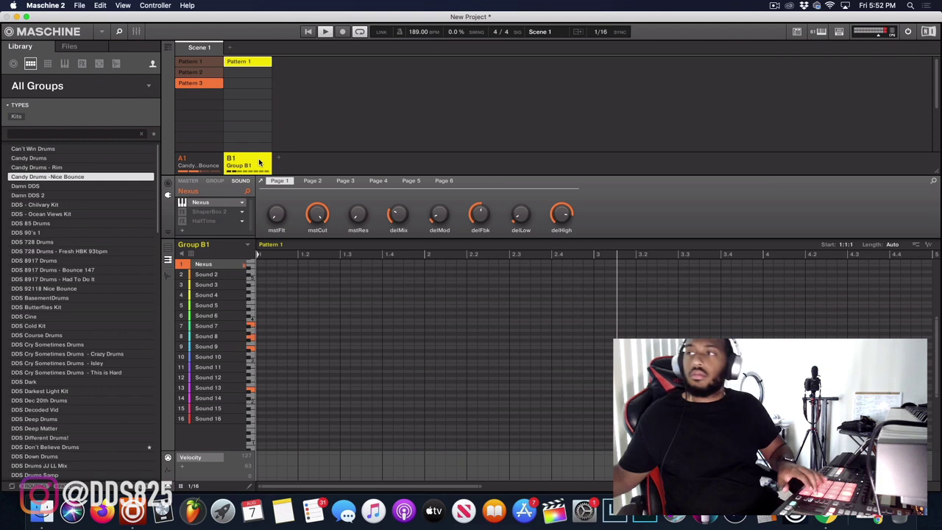
pyautogui.click(211, 203)
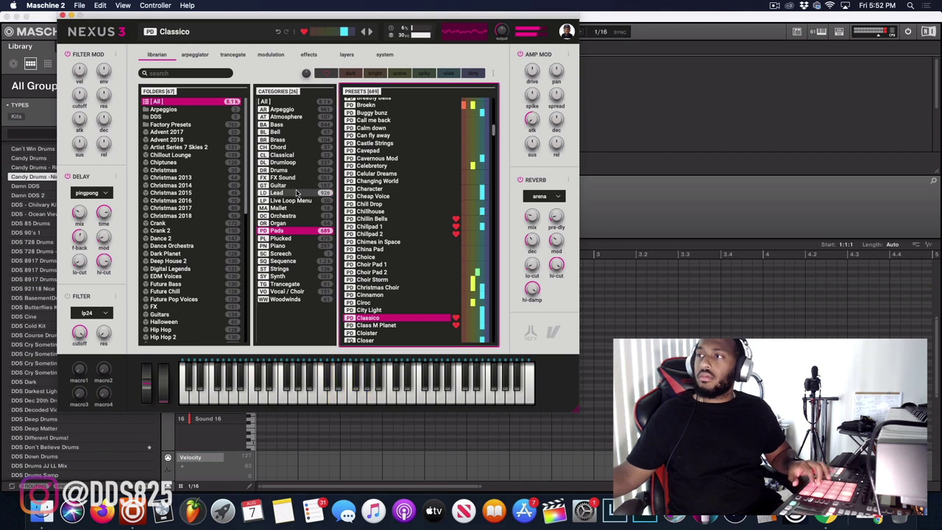
pyautogui.click(303, 245)
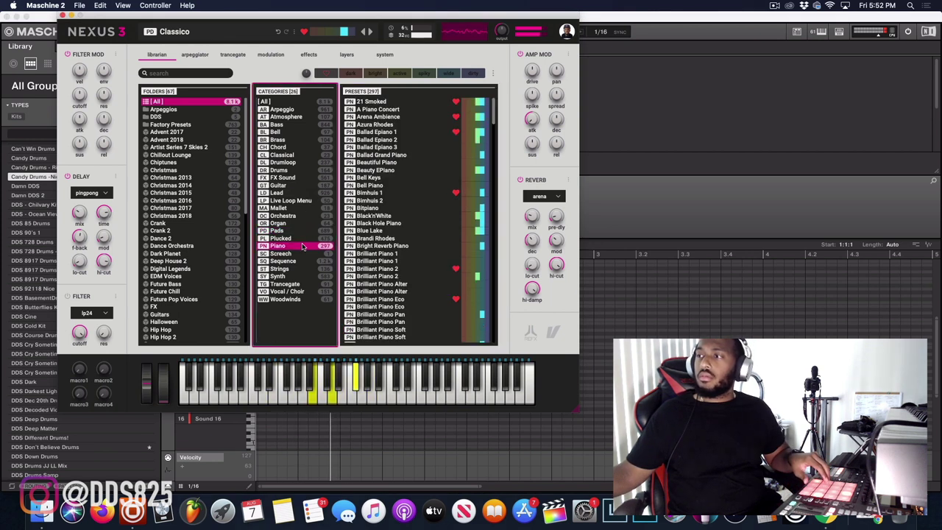
pyautogui.click(383, 117)
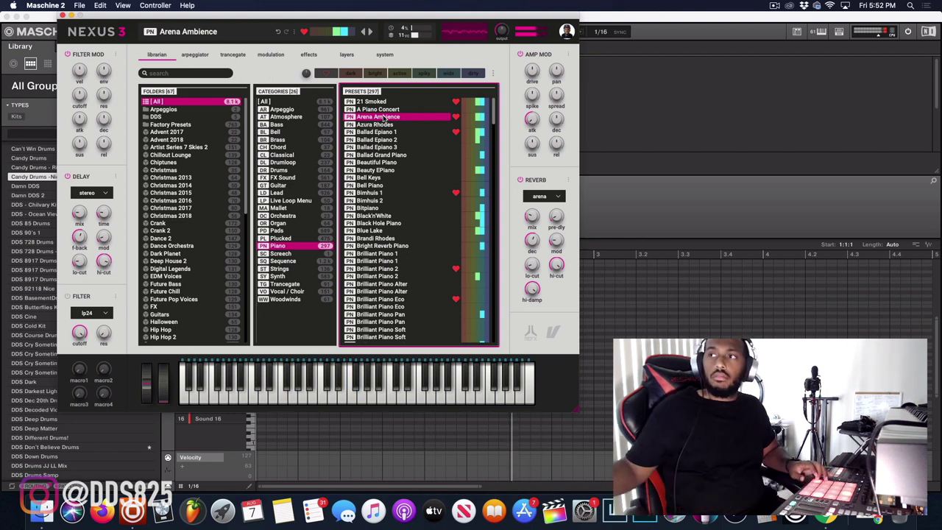
pyautogui.moveTo(238, 28); pyautogui.dragTo(529, 115)
# Delete Patterns 3, 2 and 1 from the Candy Drums group A1 and select group B1.
pyautogui.rightClick(206, 160)
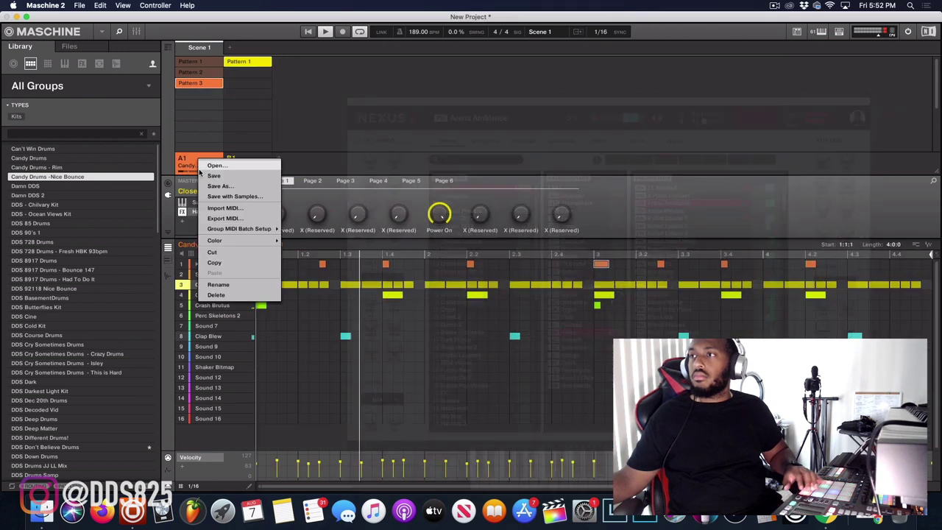
pyautogui.click(199, 81)
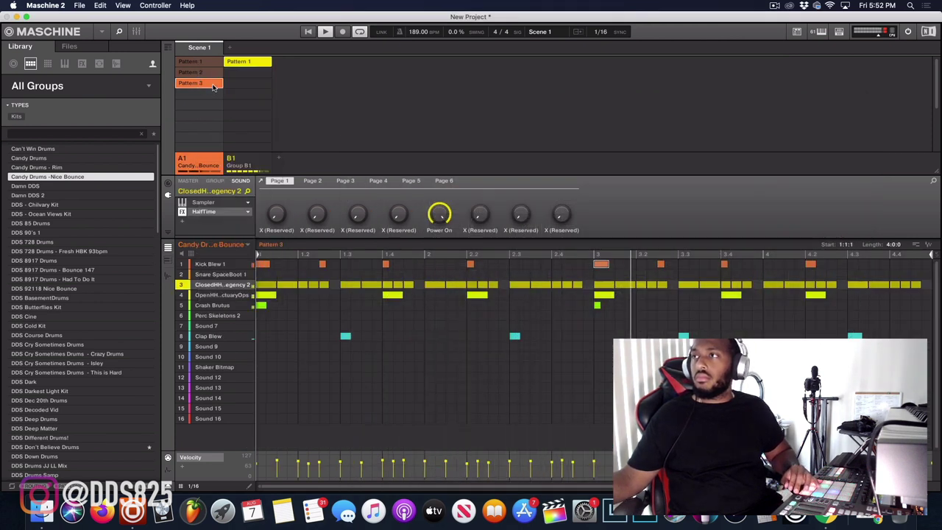
pyautogui.rightClick(213, 83)
pyautogui.click(232, 134)
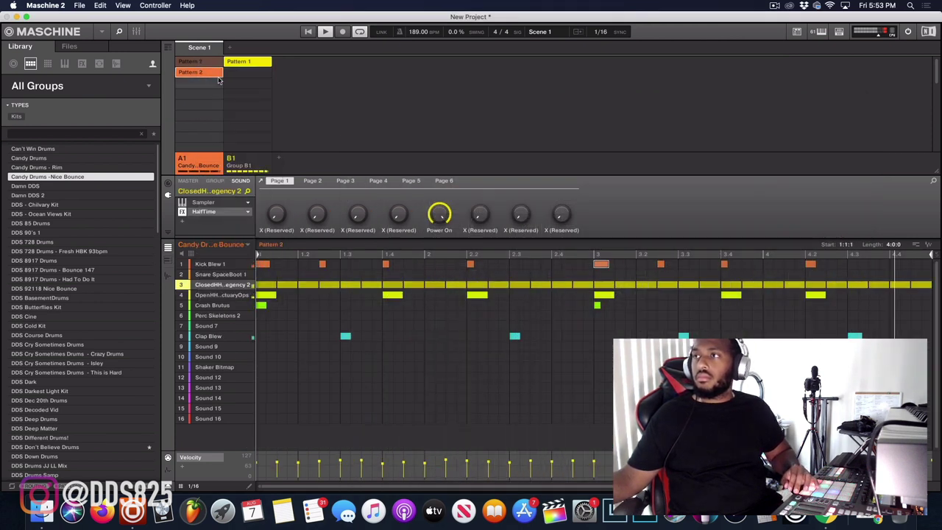
pyautogui.rightClick(217, 72)
pyautogui.click(233, 124)
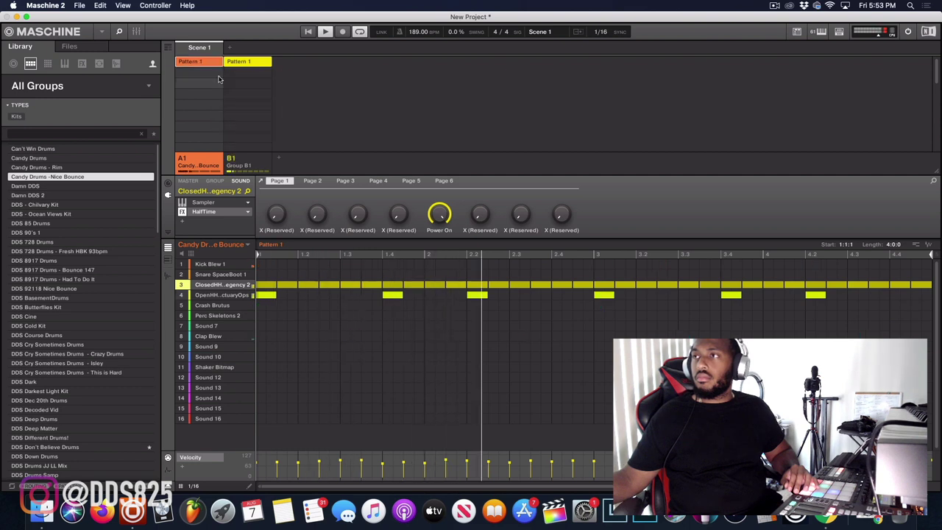
pyautogui.rightClick(206, 62)
pyautogui.click(222, 110)
pyautogui.click(233, 160)
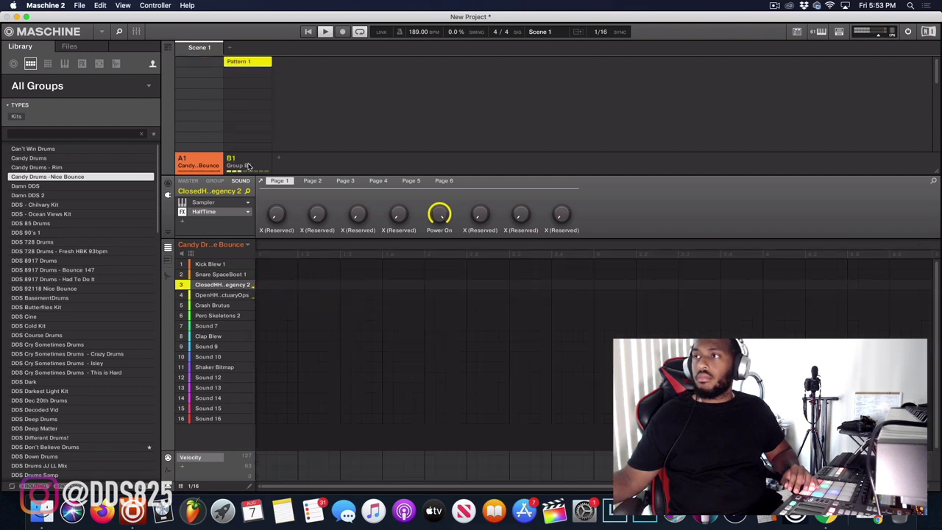
# Start Pattern 1 in the Candy Drums group A1, record an eight-bar Arena Ambience melody on group B1, and close Nexus.
pyautogui.click(210, 161)
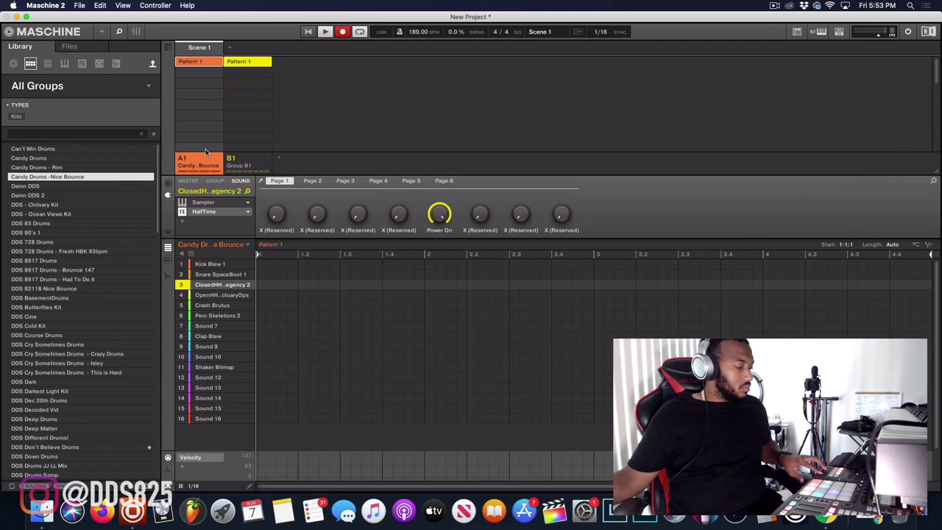
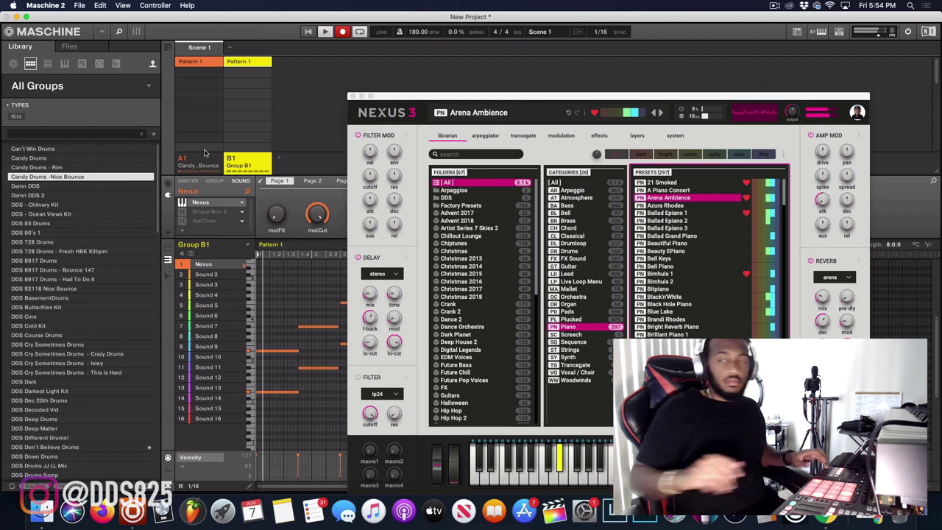
pyautogui.click(353, 96)
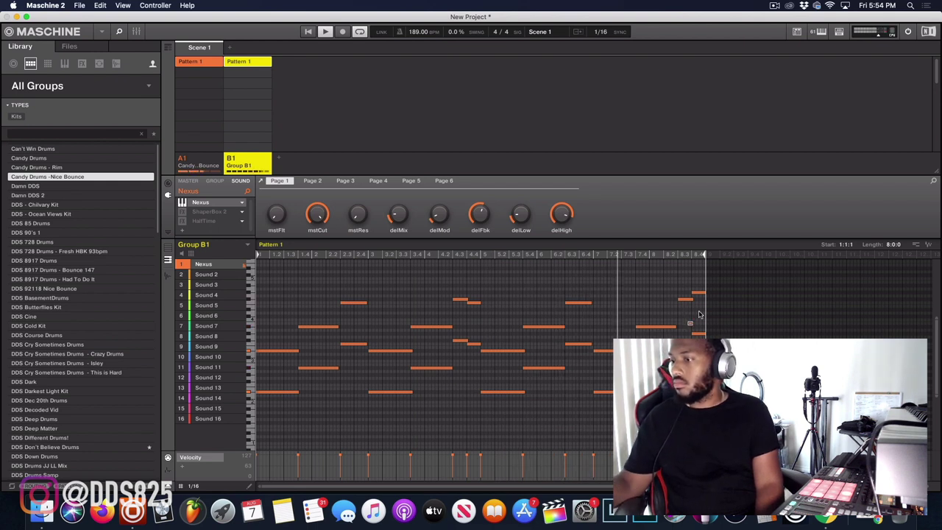
# Enable HalfTime on the Nexus sound with a 1 Bar loop, lower its mix to about 43%, and close its window.
pyautogui.click(183, 221)
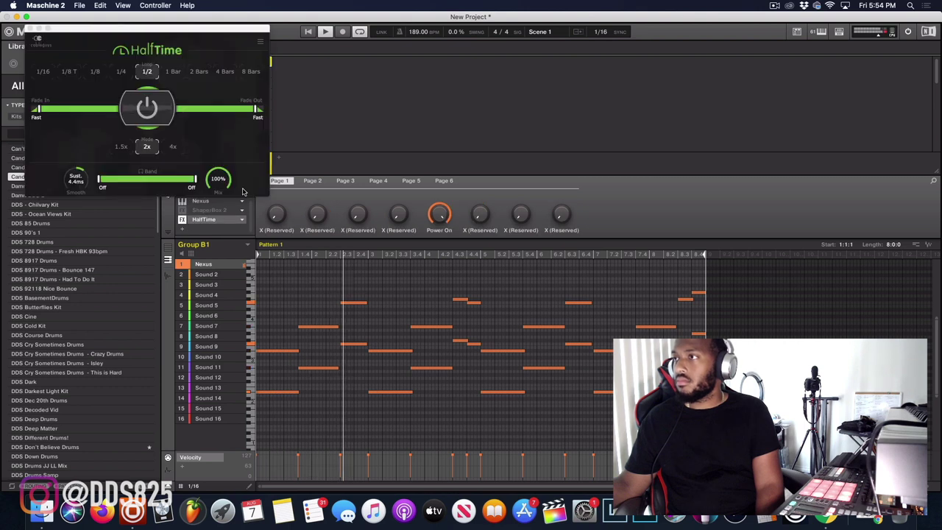
pyautogui.click(172, 70)
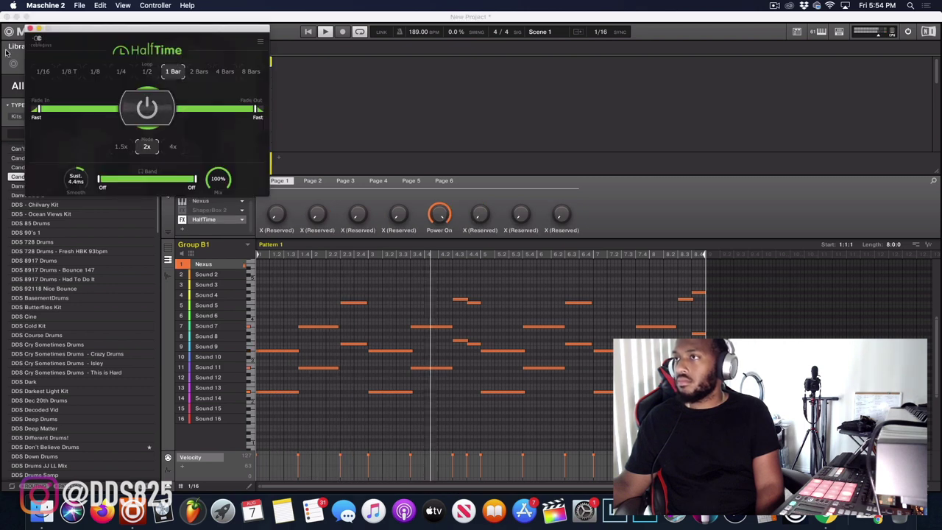
pyautogui.moveTo(218, 179); pyautogui.dragTo(218, 201)
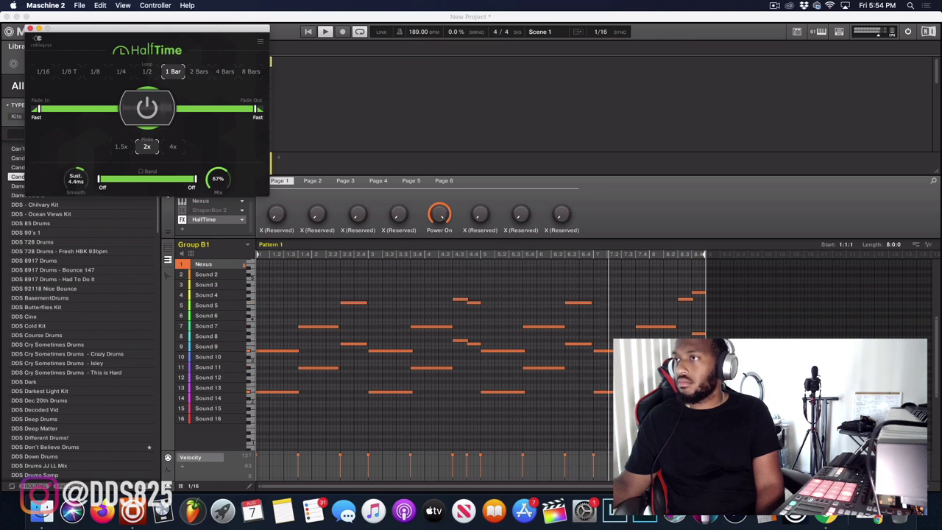
pyautogui.click(30, 28)
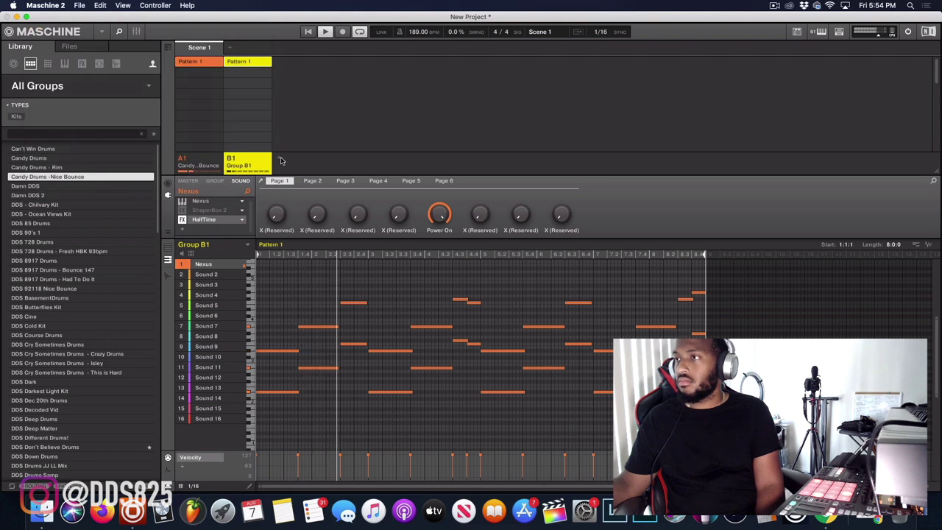
# Bypass HalfTime and enable ShaperBox 2 on the Nexus sound, checking the Break it down preset before closing its window.
pyautogui.click(182, 210)
pyautogui.click(182, 219)
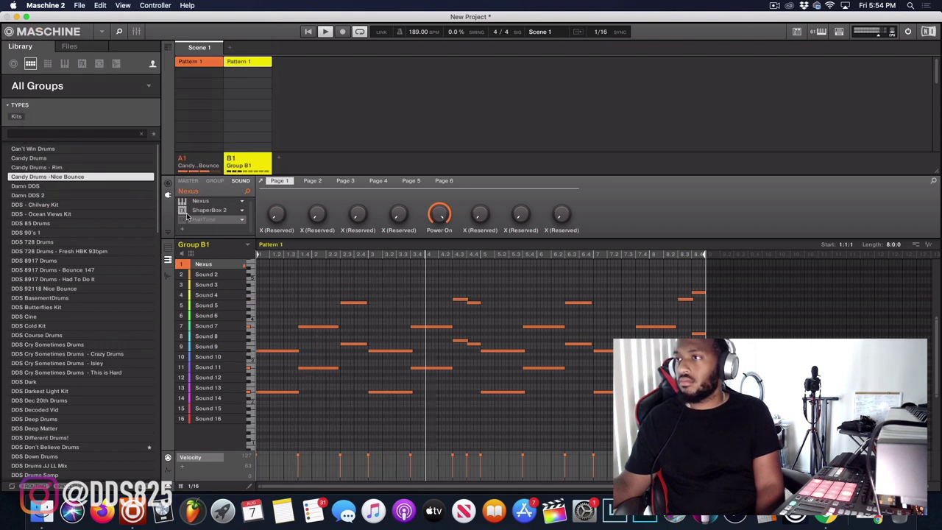
pyautogui.click(199, 210)
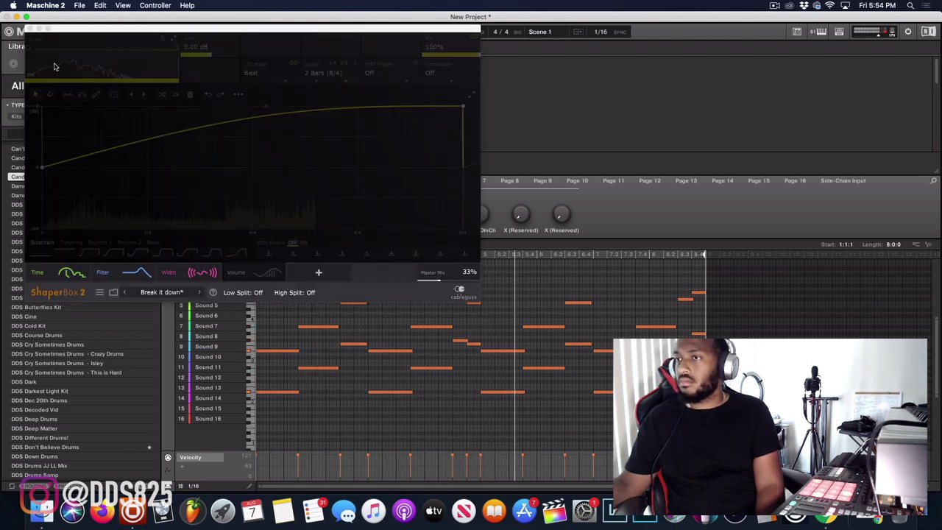
pyautogui.click(30, 28)
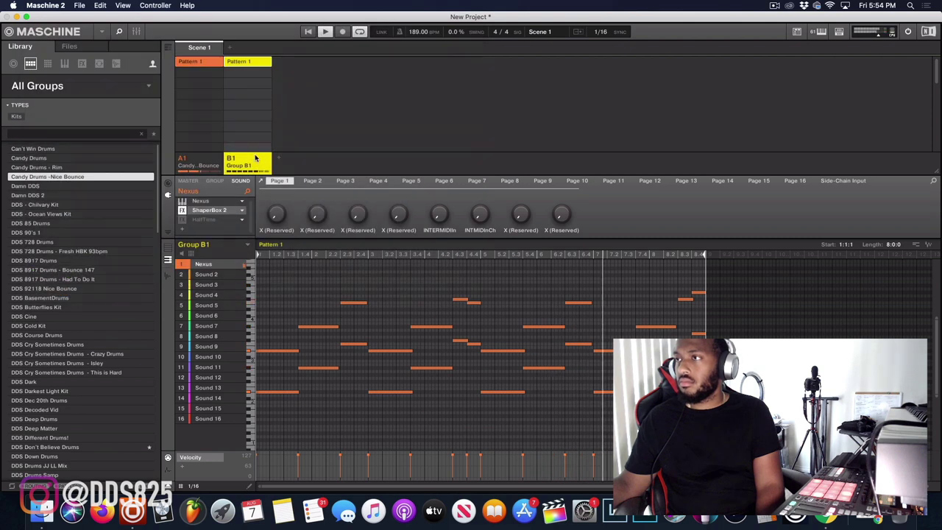
# Add group C1 and load the favourite bass instrument BatAttack on its first sound.
pyautogui.click(279, 157)
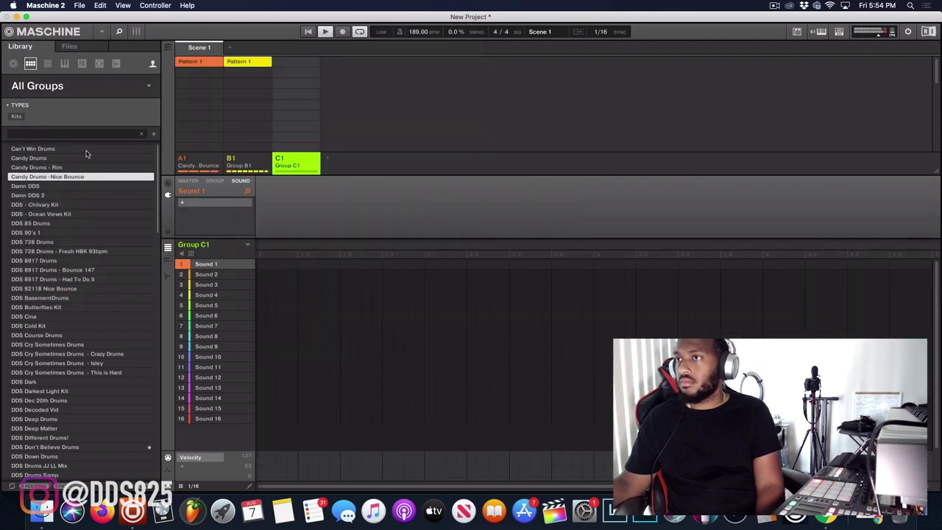
pyautogui.click(64, 64)
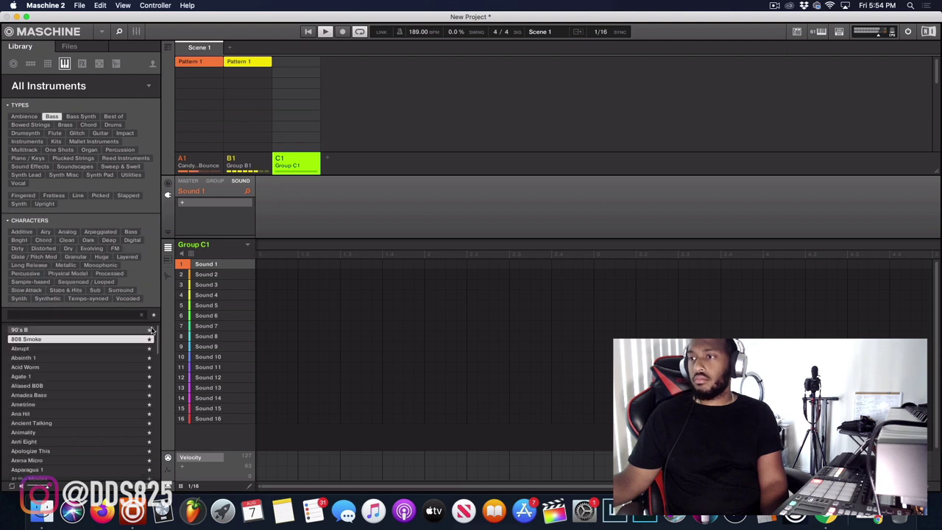
pyautogui.scroll(-10, 99, 390)
pyautogui.scroll(5, 93, 409)
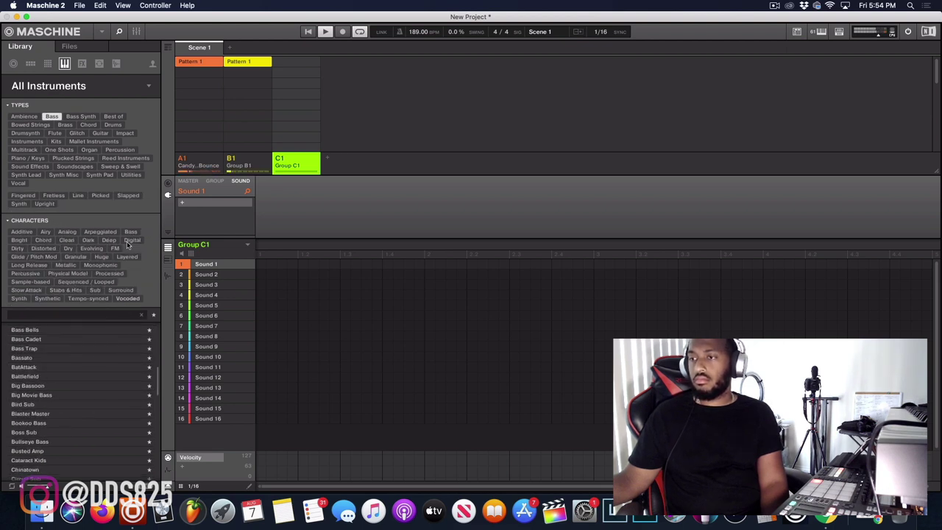
pyautogui.click(101, 368)
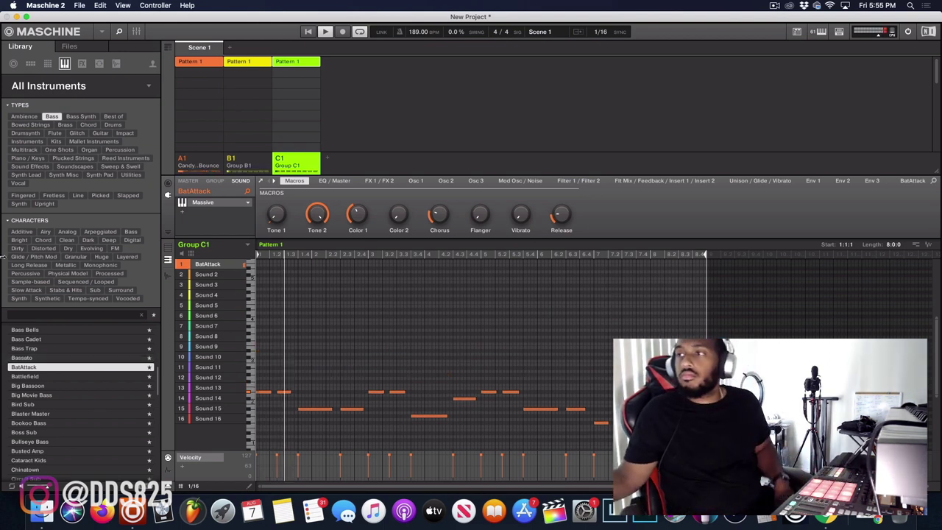
# In the Candy Drums group A1, nudge the kick hit just before beat 2.4 slightly earlier.
pyautogui.click(200, 163)
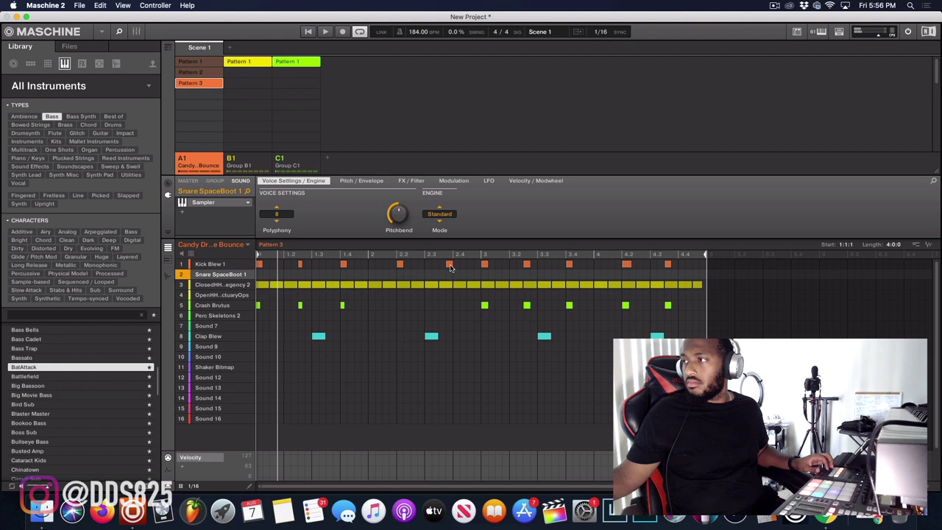
pyautogui.moveTo(450, 265); pyautogui.dragTo(443, 265)
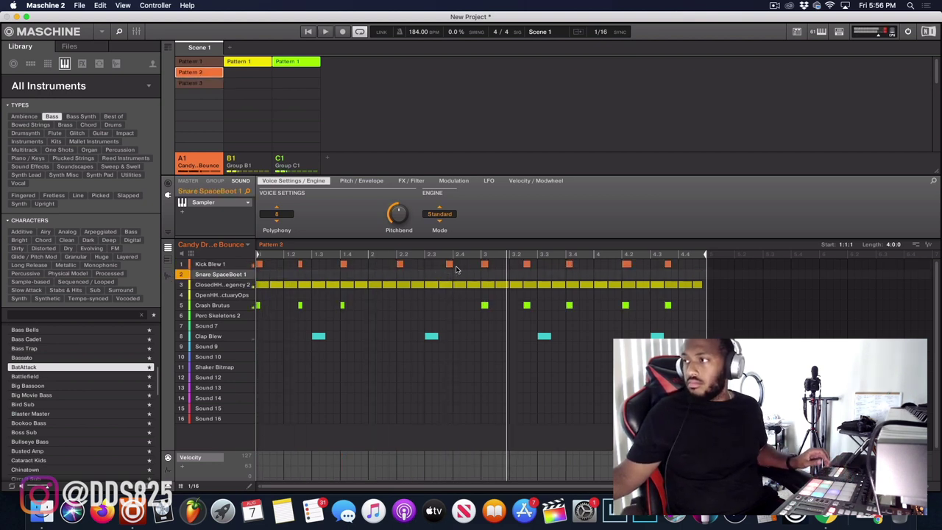
pyautogui.click(451, 267)
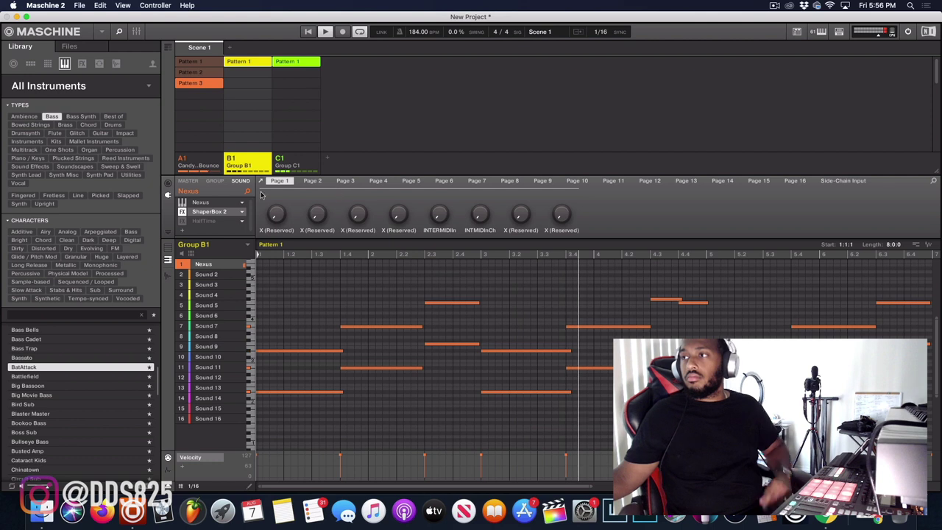
# Replace Nexus on group B1's first sound with Spectrasonics Keyscape.
pyautogui.click(208, 203)
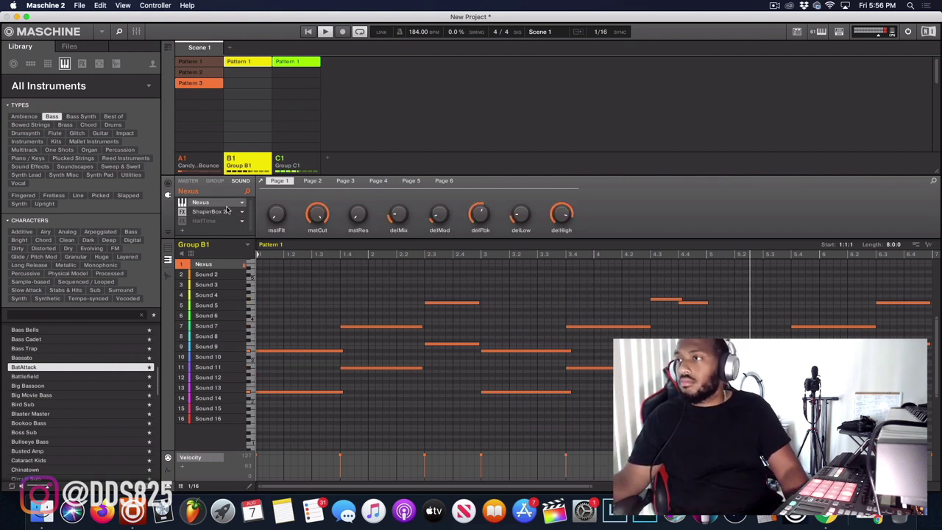
pyautogui.click(241, 204)
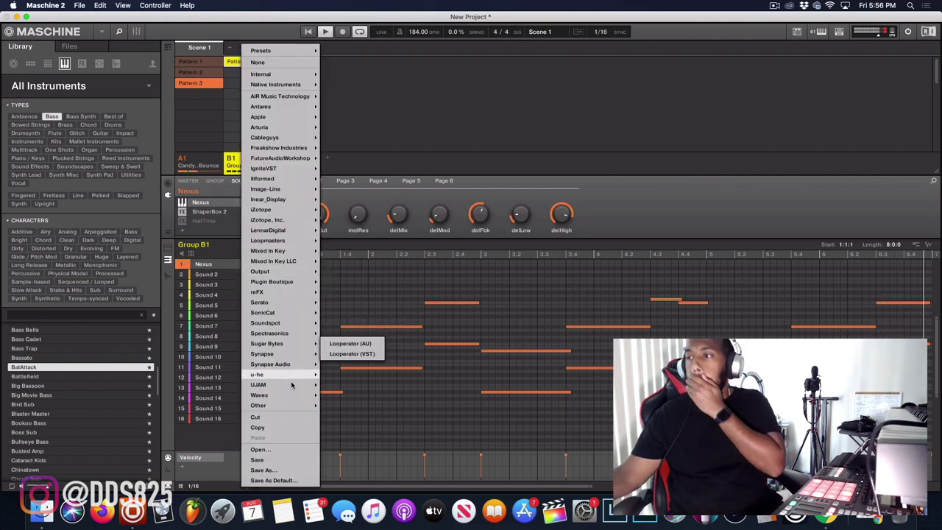
pyautogui.moveTo(280, 336)
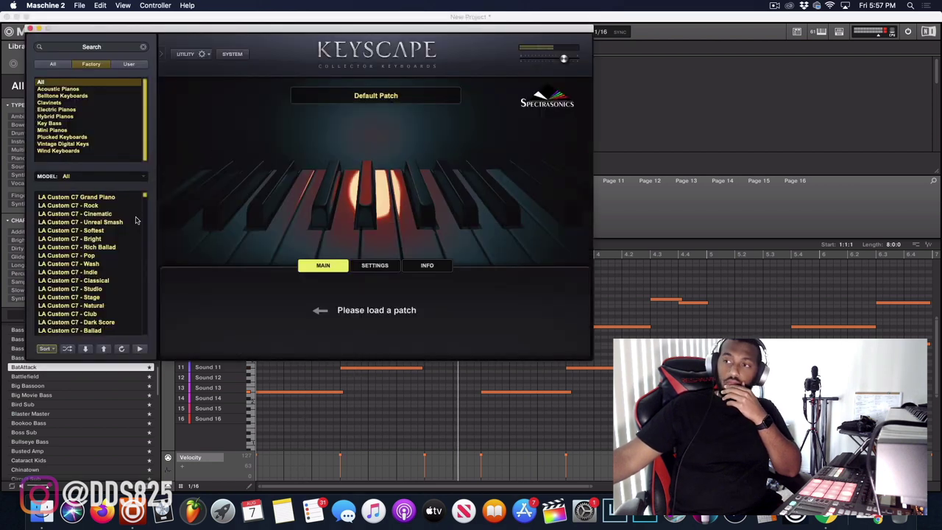
# Filter Keyscape to the Dulcitone model and audition the Clear Bells, Musicbox and Soft Church patches.
pyautogui.click(110, 176)
pyautogui.click(111, 220)
pyautogui.click(88, 206)
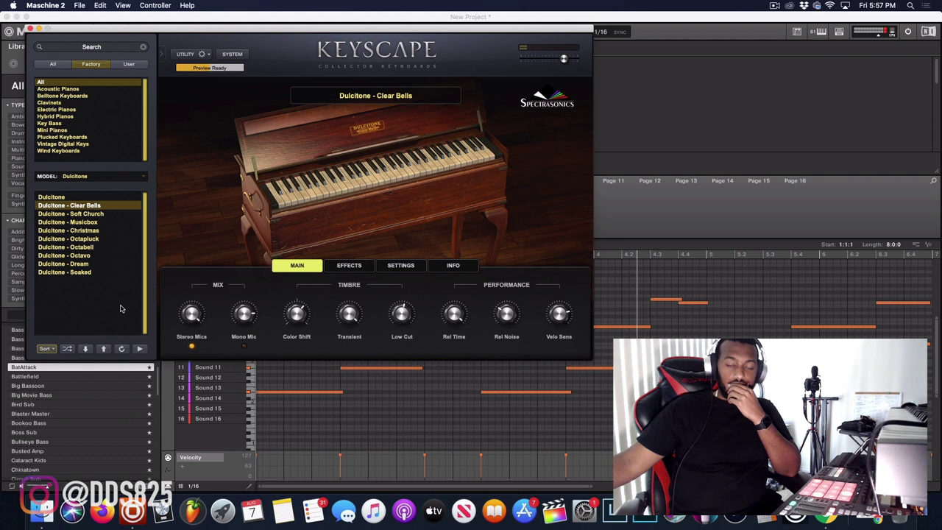
pyautogui.click(94, 221)
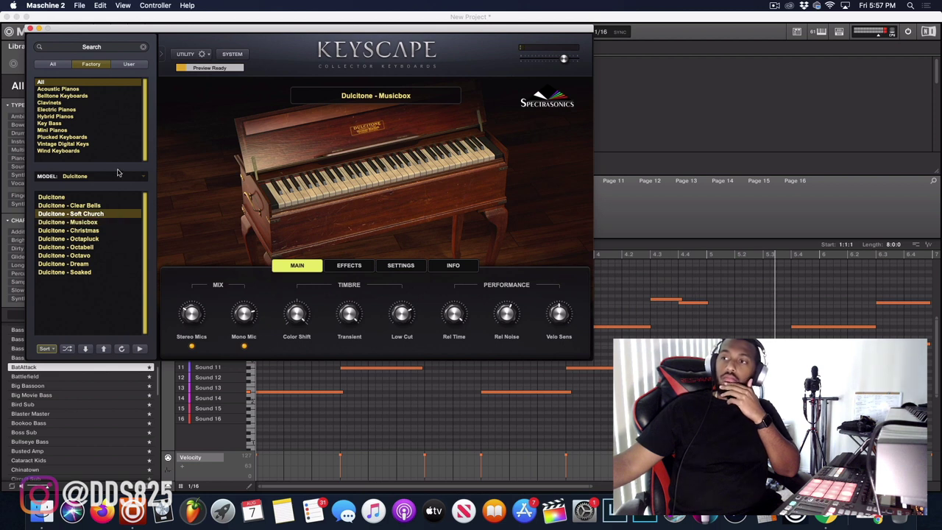
# Load LA Custom C7 - Softest from the LA Custom C7 Grand Piano model, raise its reverb amount to 0.680, and close Keyscape.
pyautogui.click(117, 175)
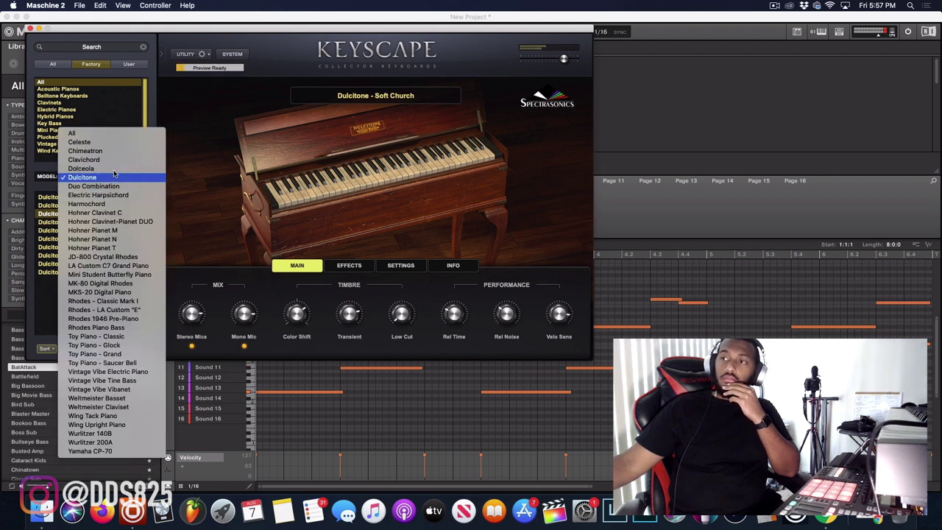
pyautogui.click(115, 266)
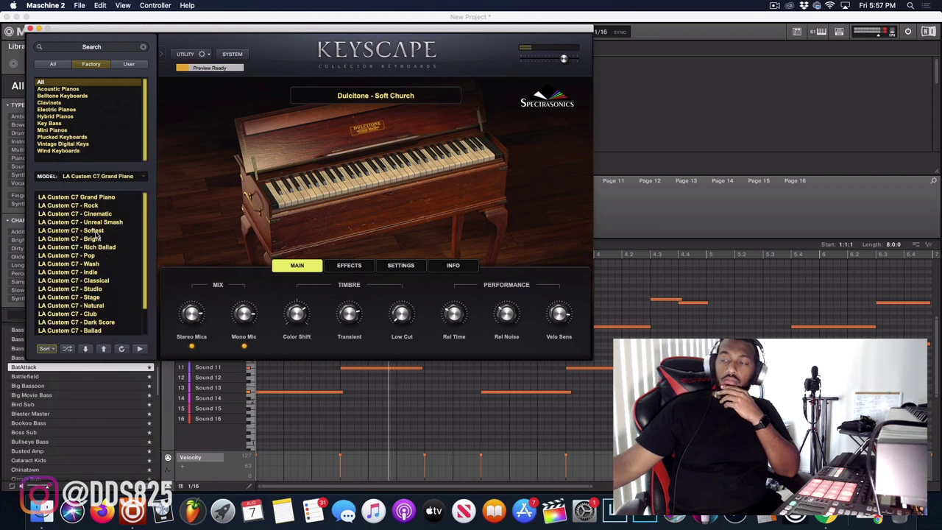
pyautogui.click(96, 233)
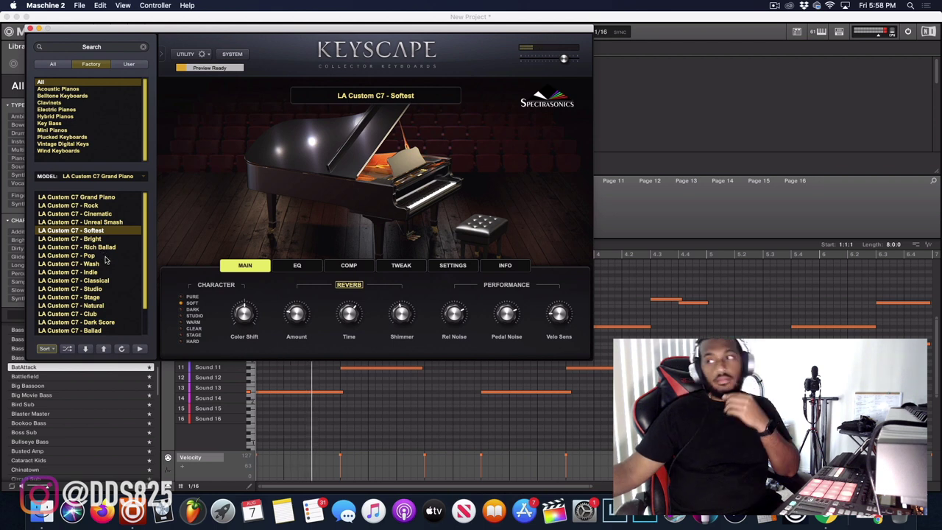
pyautogui.moveTo(296, 314)
pyautogui.moveTo(296, 314); pyautogui.dragTo(296, 267)
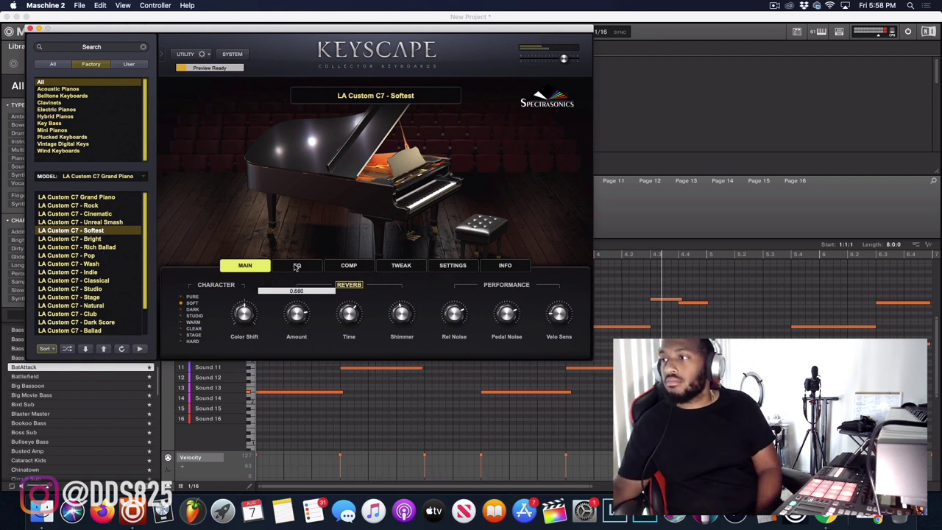
pyautogui.click(30, 28)
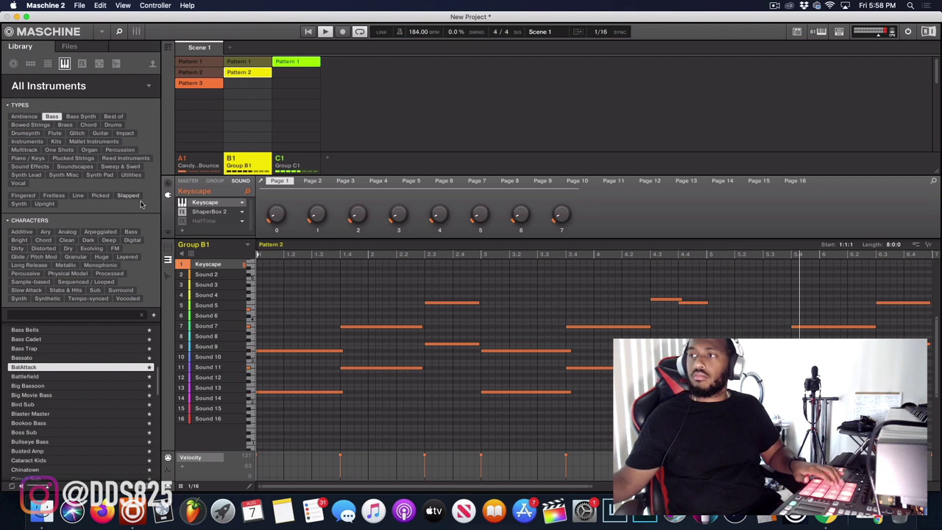
# Bypass ShaperBox 2 on the Keyscape sound and re-enable it to compare the melody with and without the effect.
pyautogui.click(183, 212)
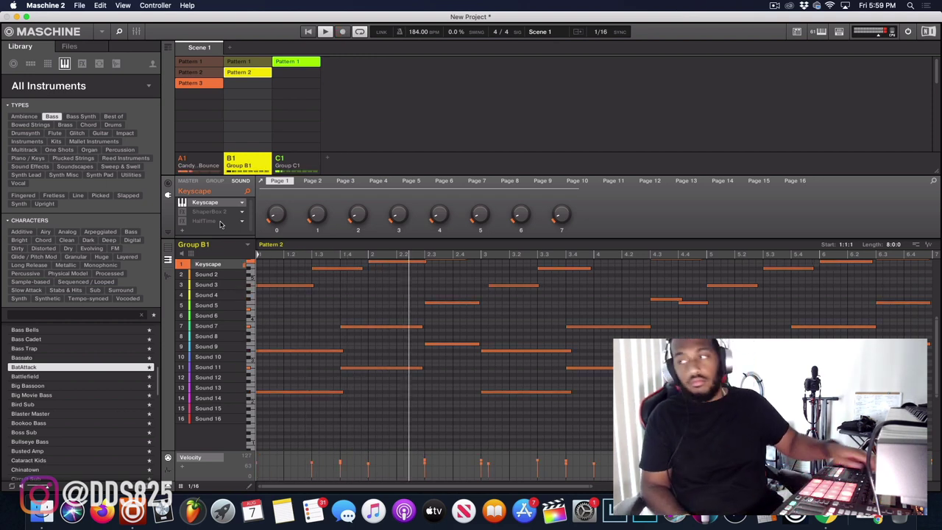
pyautogui.scroll(5, 399, 330)
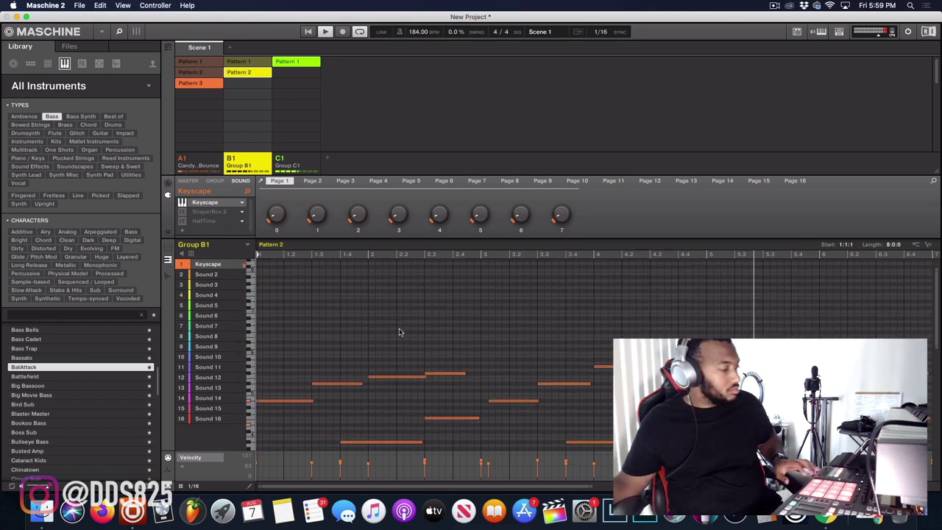
pyautogui.click(182, 212)
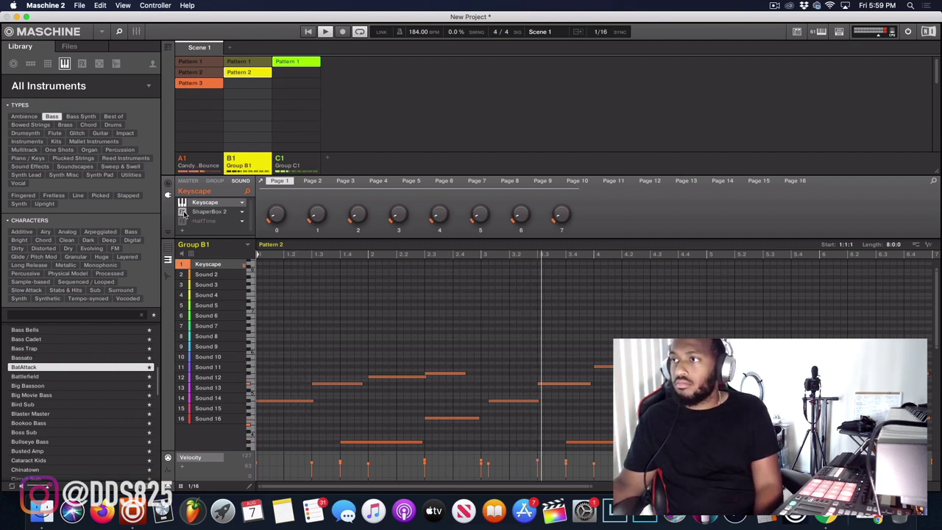
# Move the upper melody note just after bar 3 in B1's Pattern 2 back to the start of bar 3.
pyautogui.scroll(-3, 475, 379)
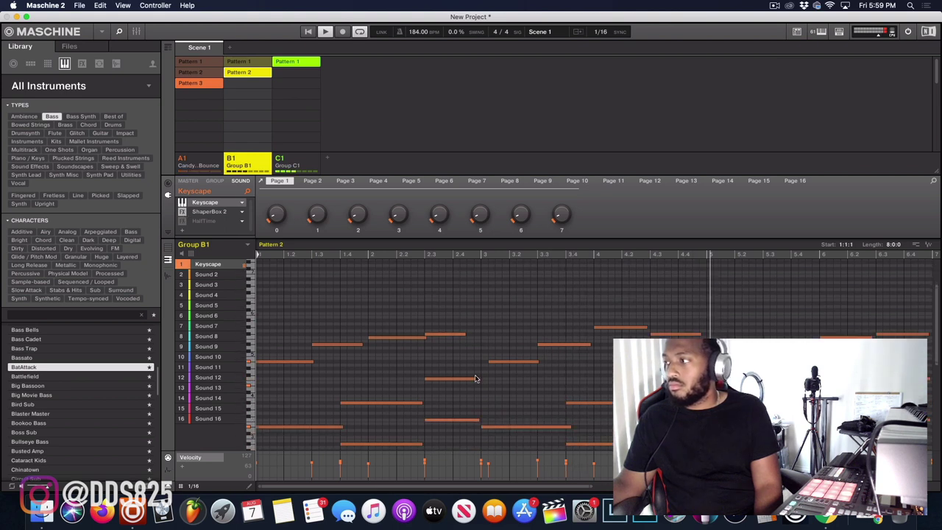
pyautogui.scroll(-2, 475, 378)
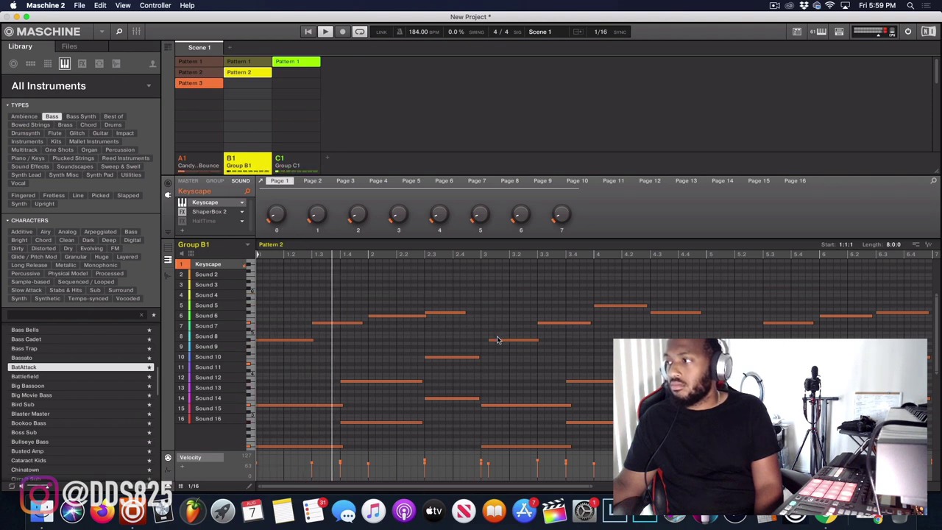
pyautogui.moveTo(494, 341); pyautogui.dragTo(486, 342)
pyautogui.click(447, 301)
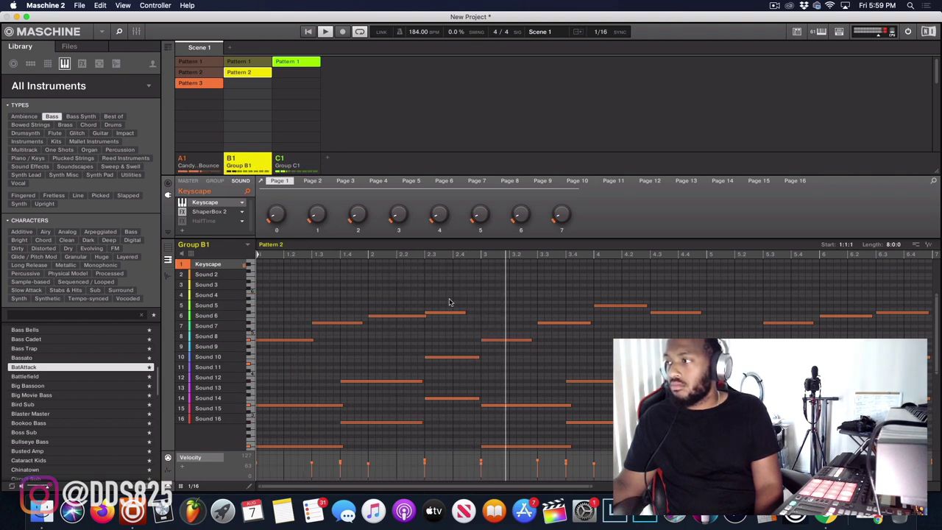
# Bypass ShaperBox 2 and enable HalfTime on the Keyscape sound with a 1/2 loop and 28% mix.
pyautogui.click(183, 212)
pyautogui.click(212, 221)
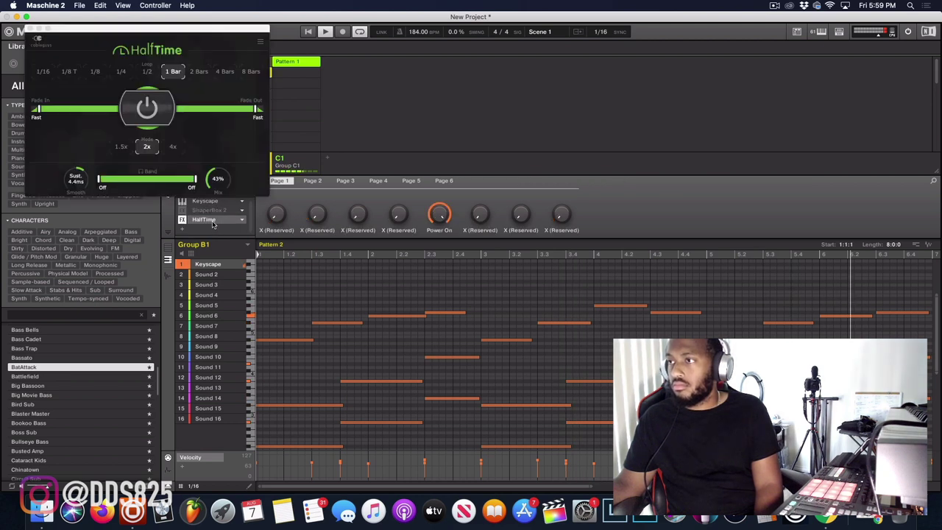
pyautogui.click(145, 72)
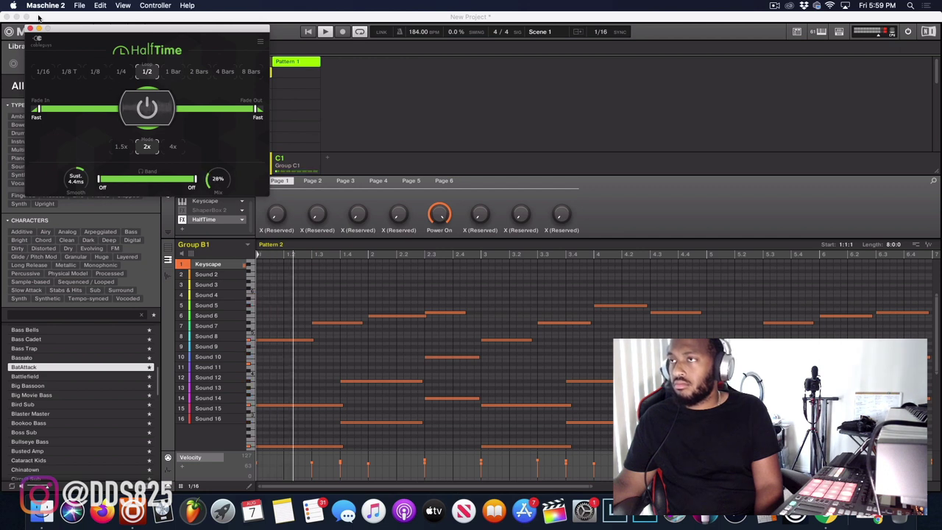
# Close the HalfTime window on the Keyscape sound and start a new project.
pyautogui.click(187, 232)
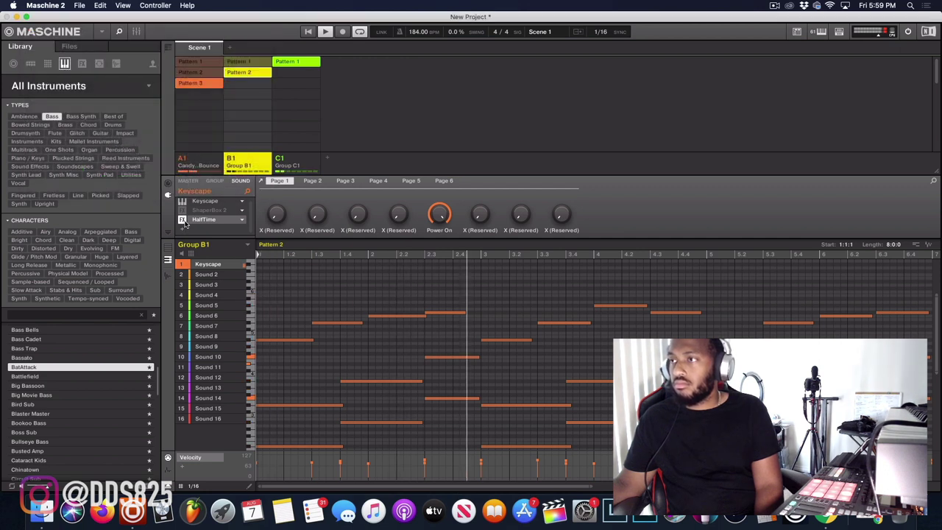
pyautogui.click(295, 164)
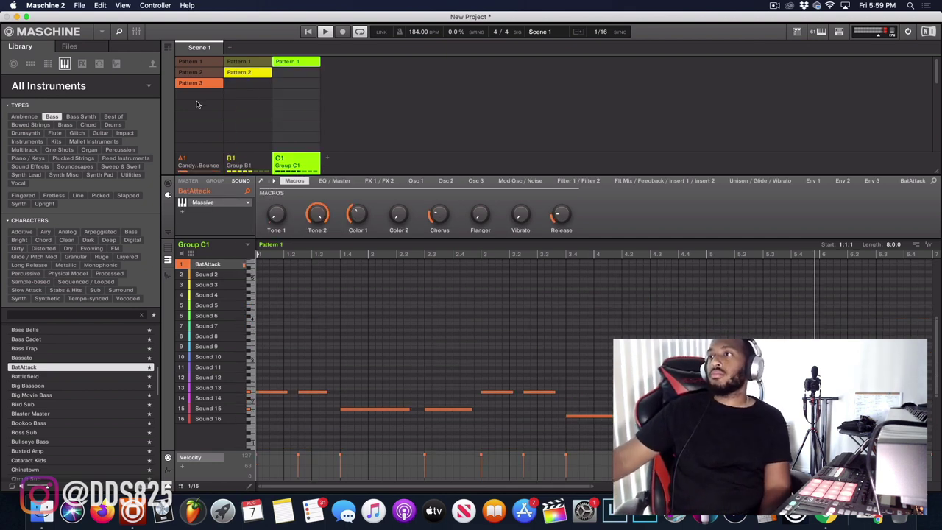
pyautogui.click(79, 5)
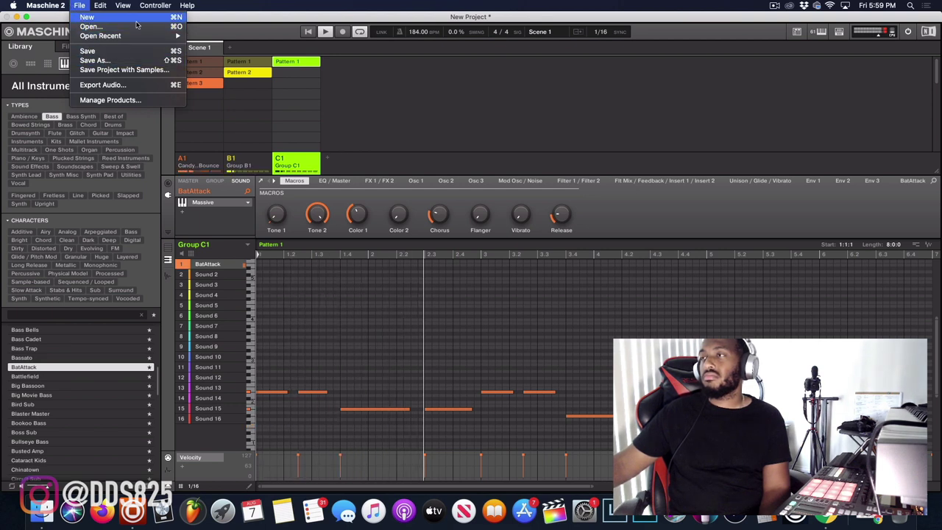
pyautogui.click(87, 16)
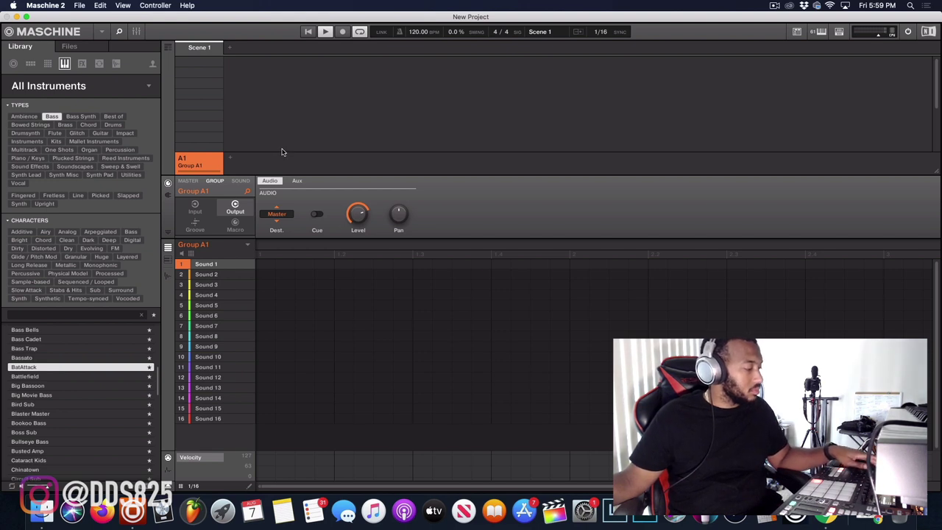
# Browse the instrument presets and load DUNE 3's Casablanca on the first sound of Group A1.
pyautogui.press('Down')
pyautogui.press('Down')
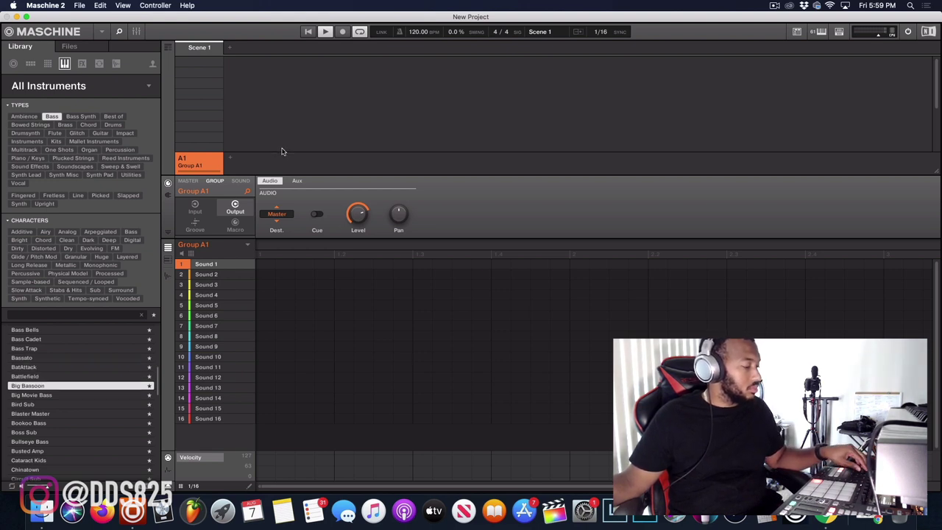
pyautogui.press('Up')
pyautogui.press('Up')
pyautogui.press('Up')
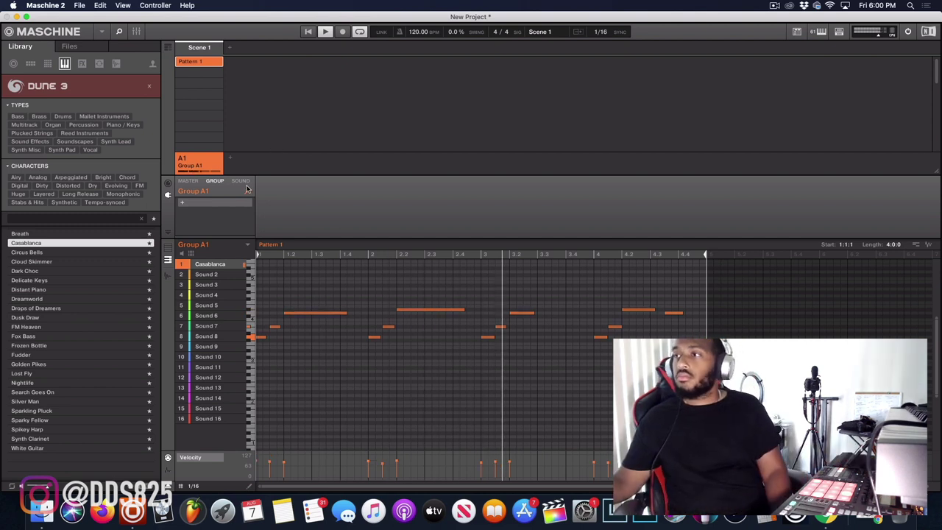
# Add Cableguys HalfTime (AU) to the Casablanca sound with a 1/2 loop and 26% mix, and close its window.
pyautogui.click(184, 213)
pyautogui.moveTo(221, 271)
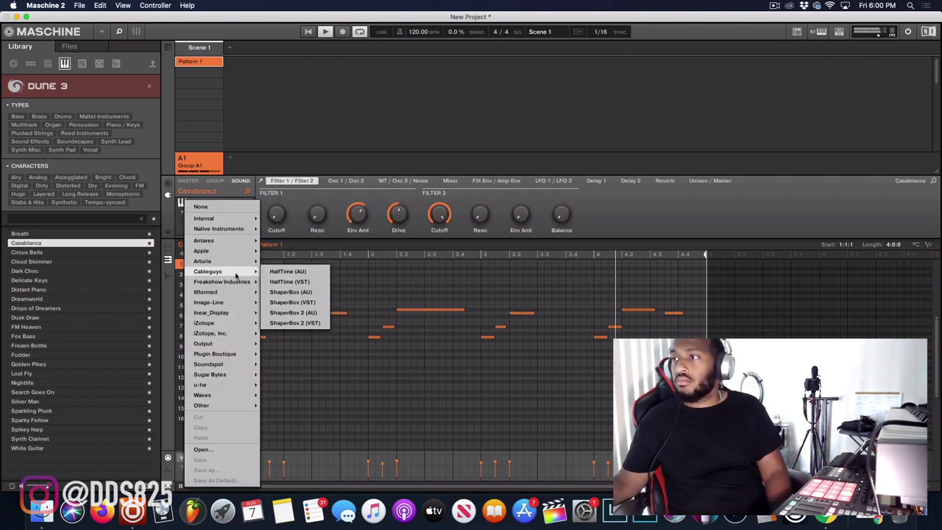
pyautogui.click(287, 271)
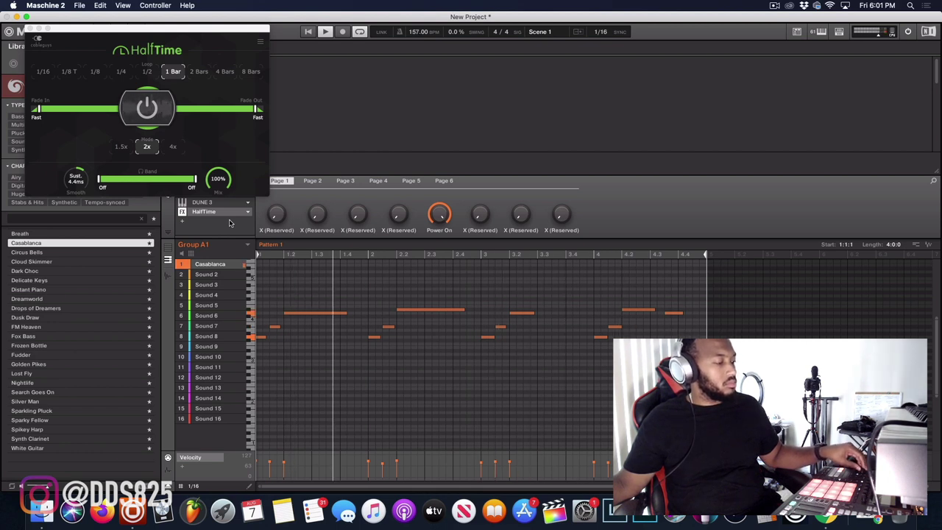
pyautogui.click(146, 70)
pyautogui.moveTo(218, 179); pyautogui.dragTo(218, 218)
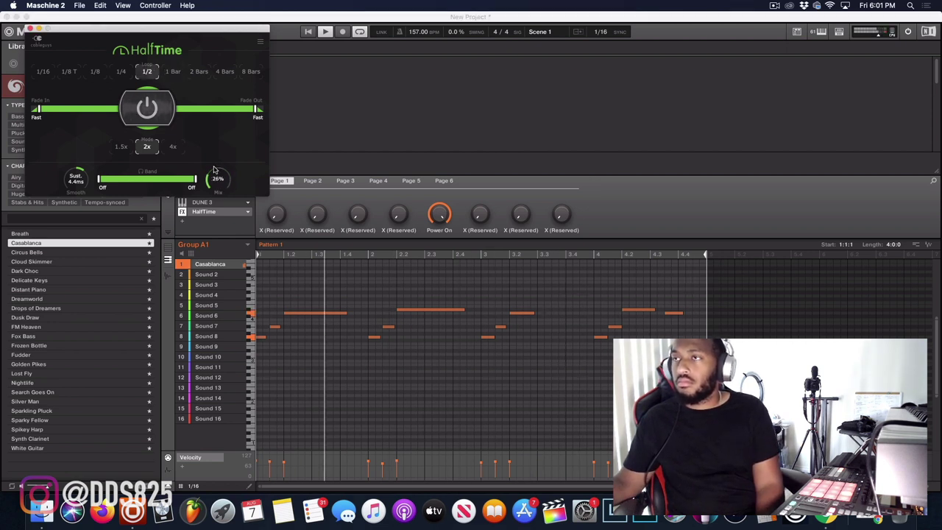
pyautogui.click(30, 28)
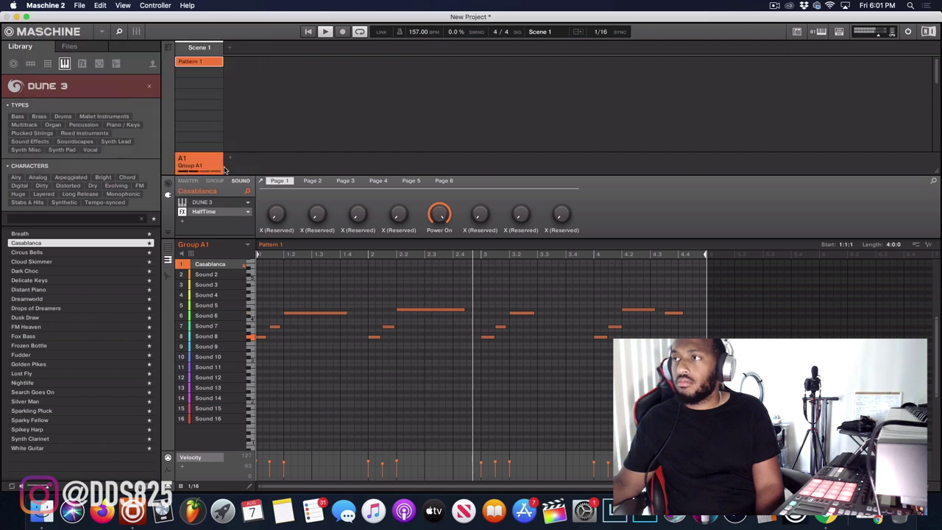
# Add Group B1 and replace the Casablanca preset in Group A1 with Circus Bells.
pyautogui.click(237, 164)
pyautogui.click(211, 169)
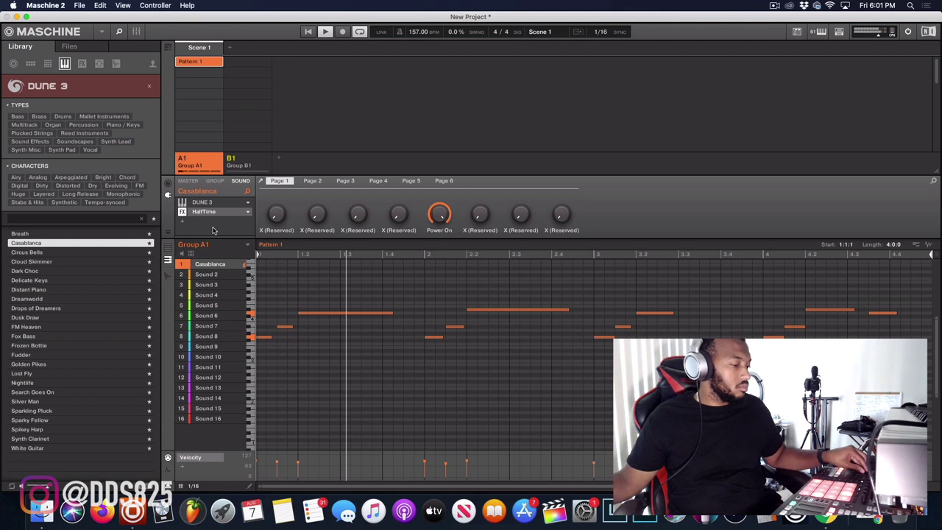
pyautogui.press('Down')
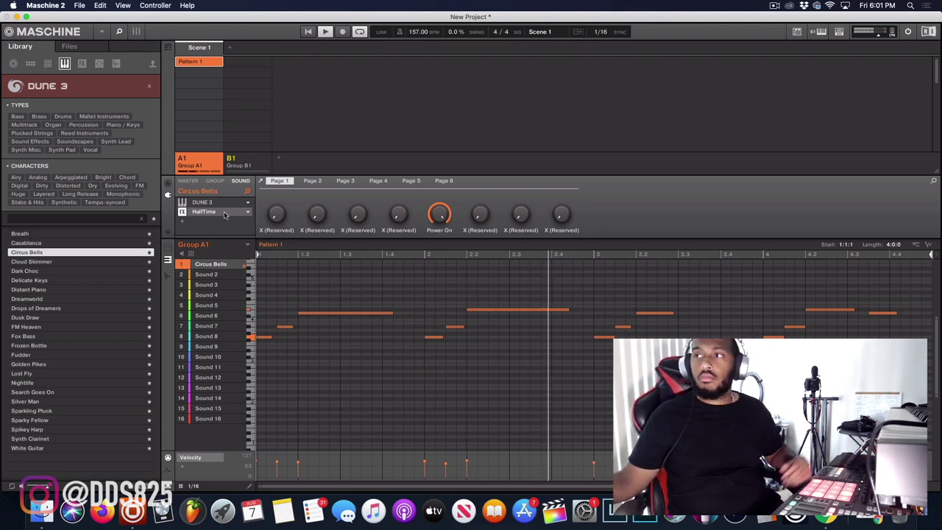
# Load the DUNE 3 preset Drops of Dreamers on the first sound of Group B1.
pyautogui.click(241, 168)
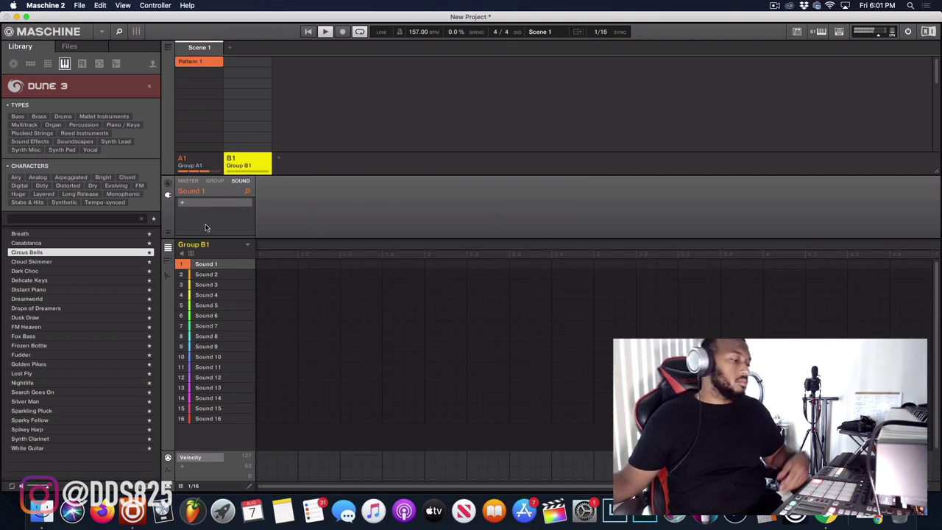
pyautogui.press('Down')
pyautogui.press('Down')
pyautogui.press('Down')
pyautogui.press('Down')
pyautogui.press('Down')
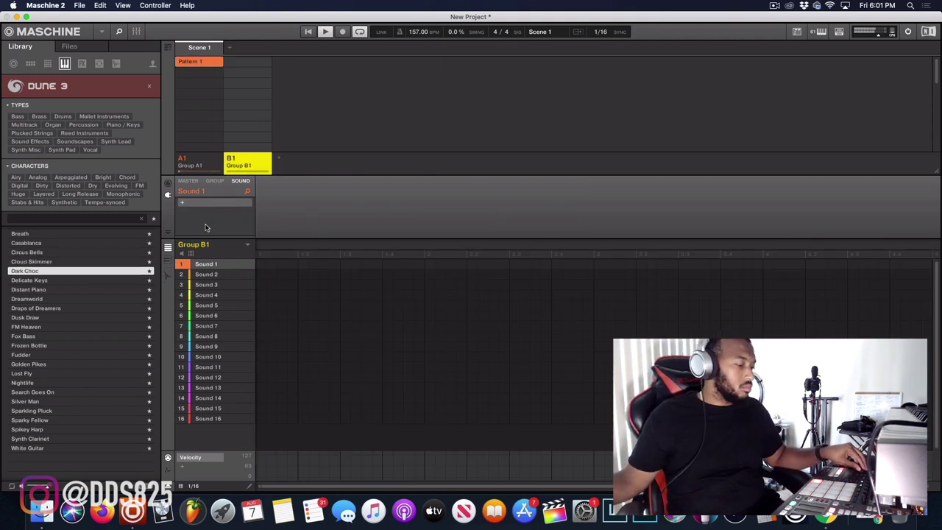
pyautogui.press('Down')
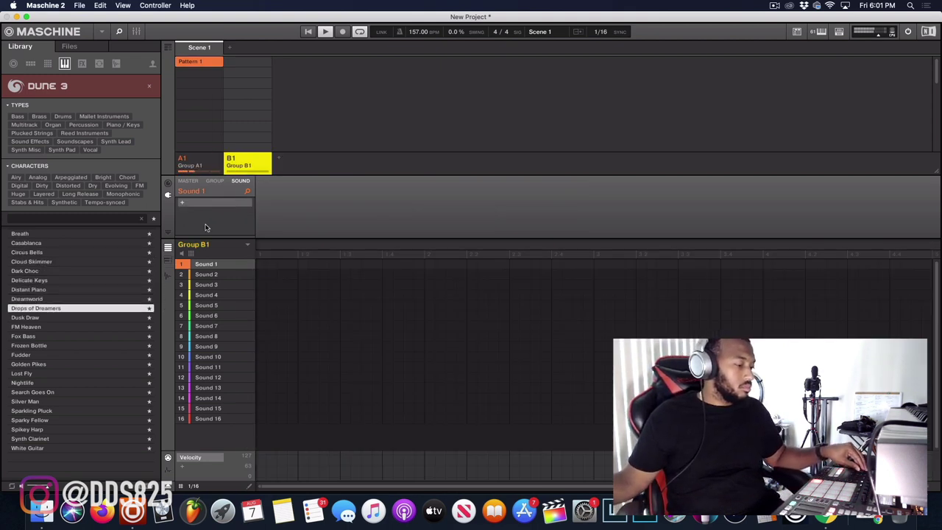
pyautogui.press('Return')
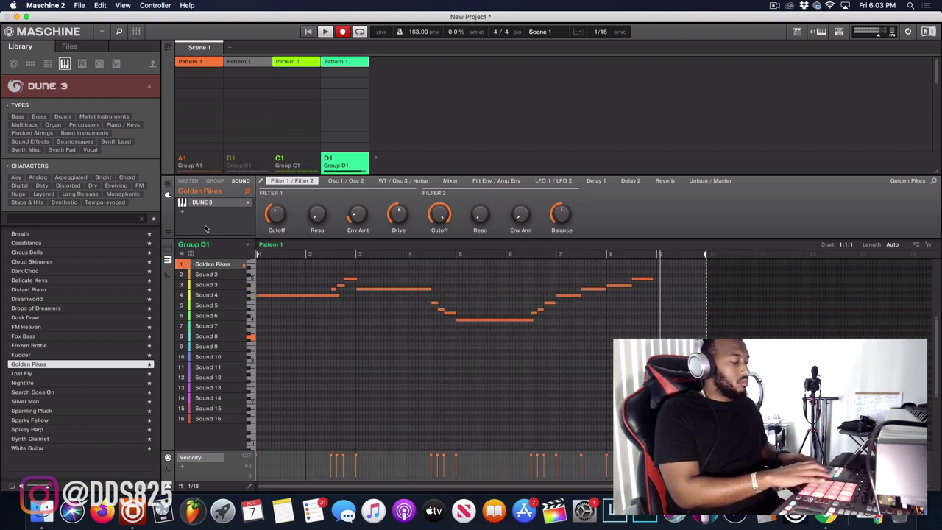
# Shorten the long first note of the Golden Pikes pattern in Group D1 to end where the second note starts.
pyautogui.click(337, 294)
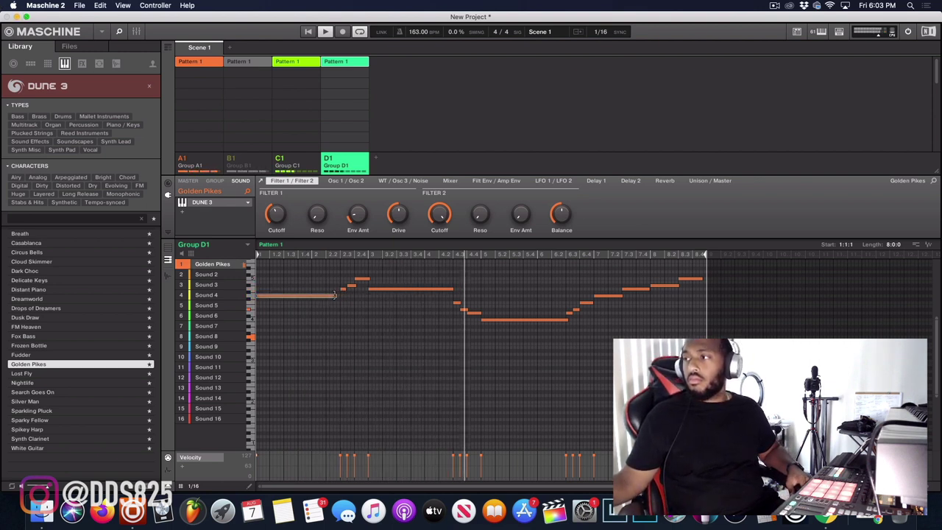
pyautogui.click(379, 298)
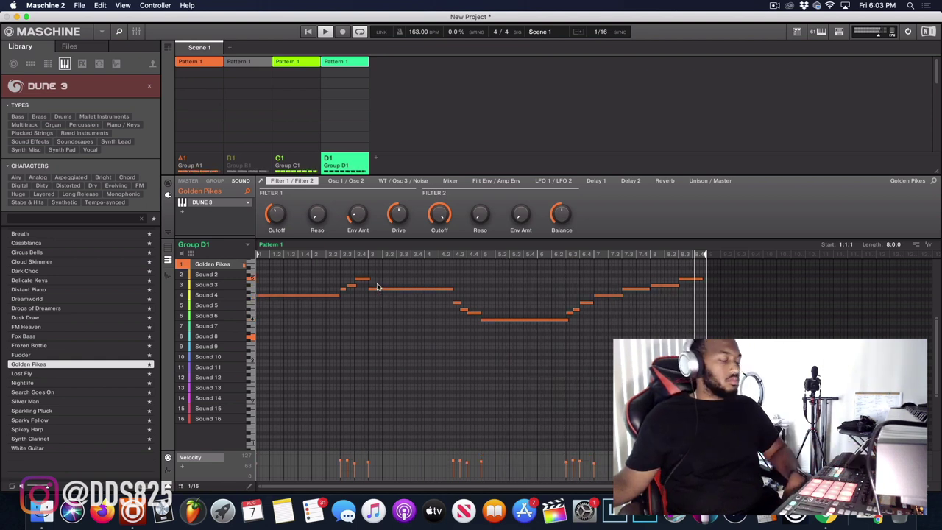
# Add Group E1 for the Candy Drums kit and move the first open hi-hat hit in Pattern 3 earlier to 1.2.
pyautogui.click(374, 160)
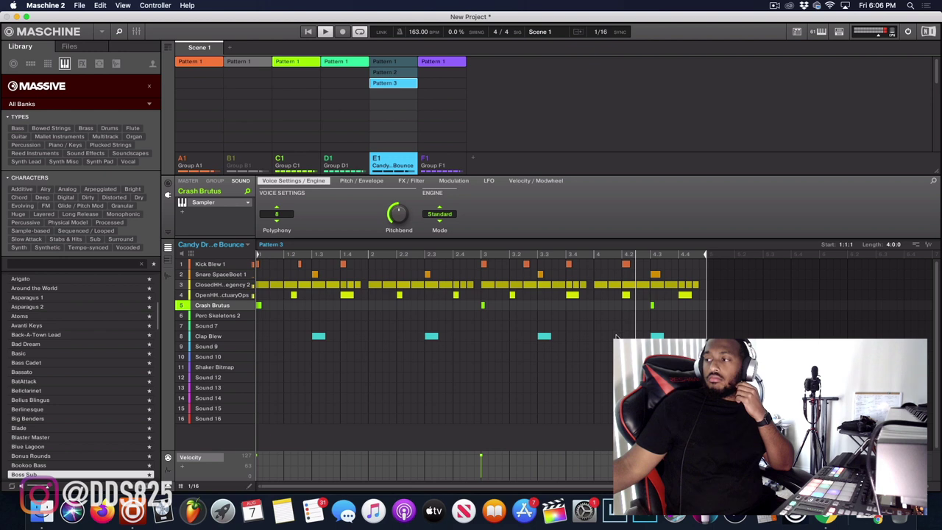
pyautogui.click(293, 296)
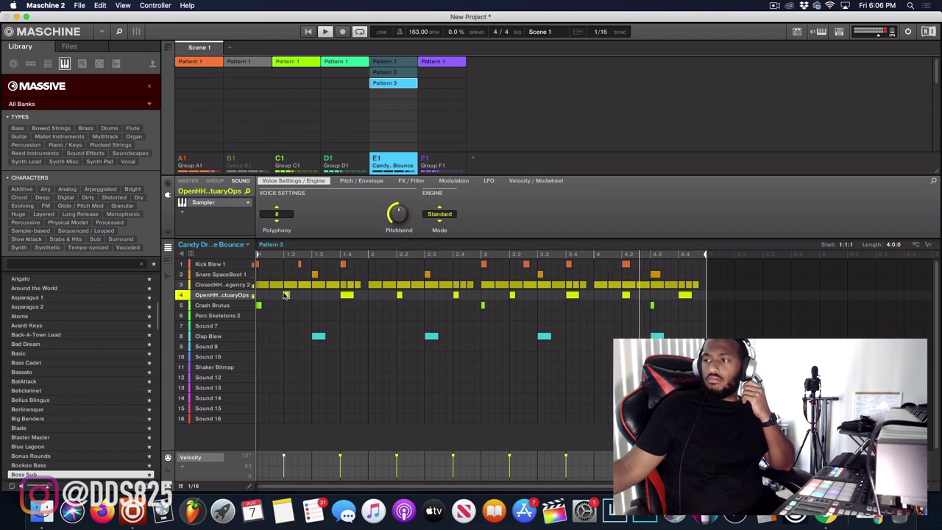
pyautogui.click(296, 304)
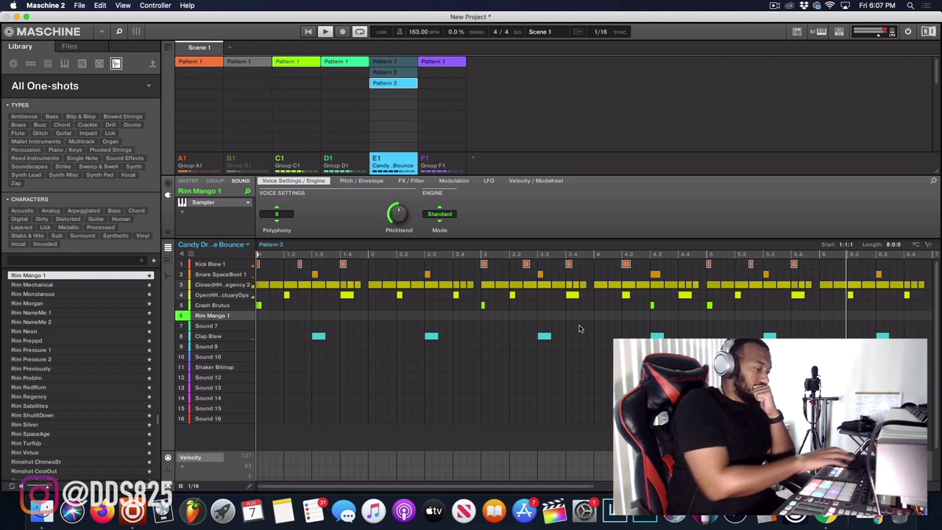
# Load the Rim Monstarous one-shot on sound 6 of the Candy Drums group and solo it to check its hits.
pyautogui.press('Down')
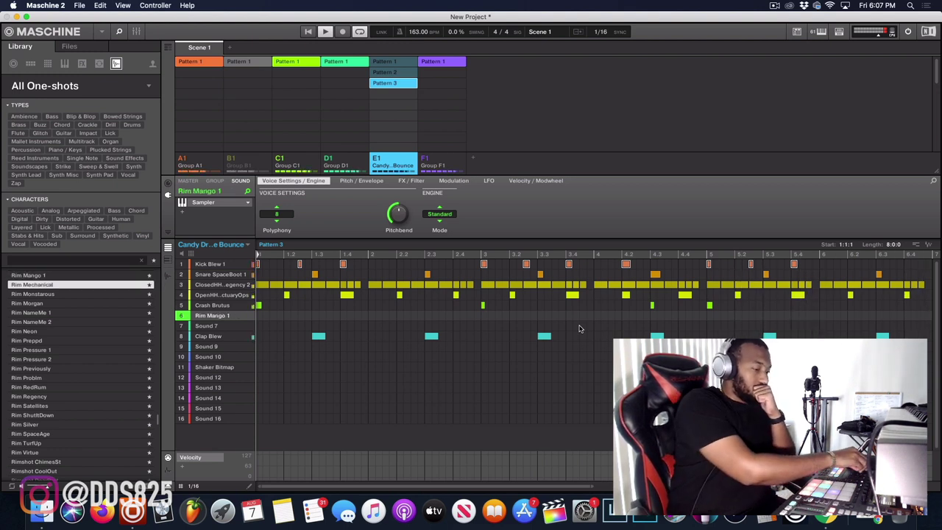
pyautogui.press('Down')
pyautogui.press('space')
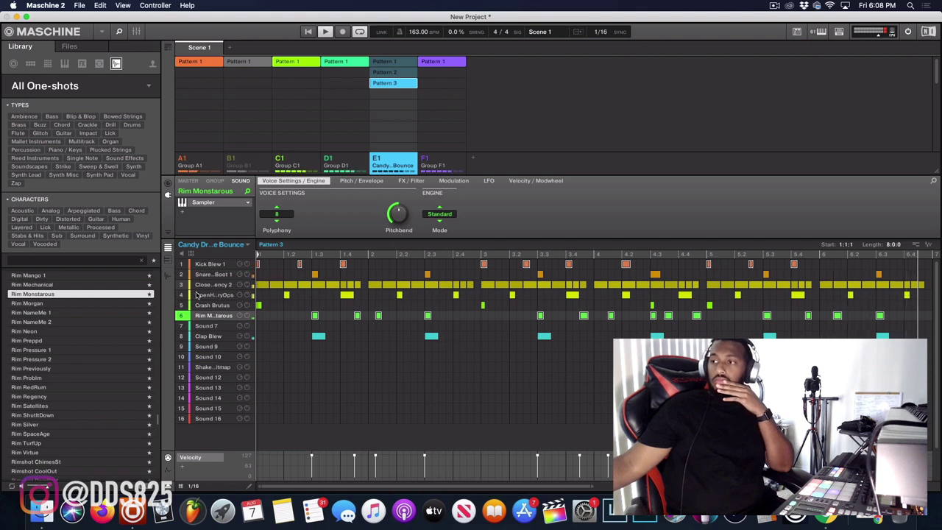
pyautogui.click(187, 315)
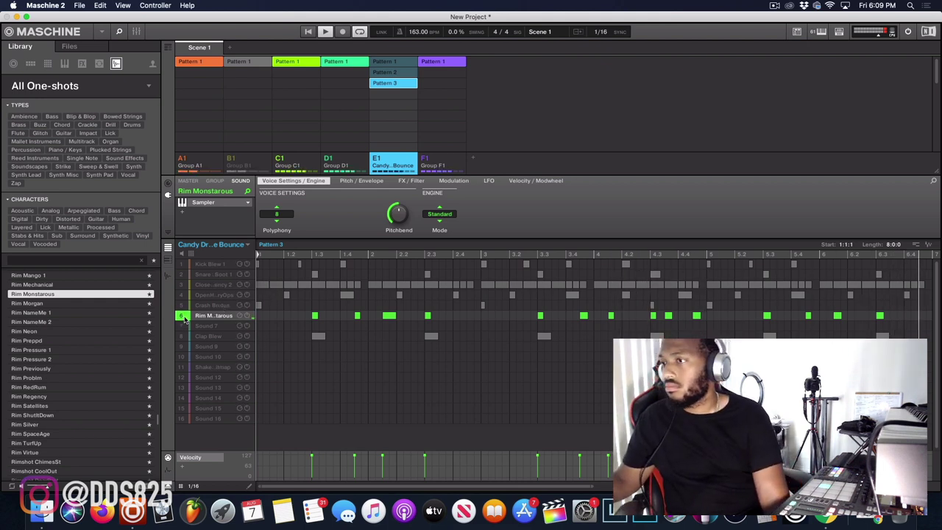
pyautogui.click(247, 315)
# Unmute Group B1 and show its Drops of Dreamers pattern.
pyautogui.click(278, 164)
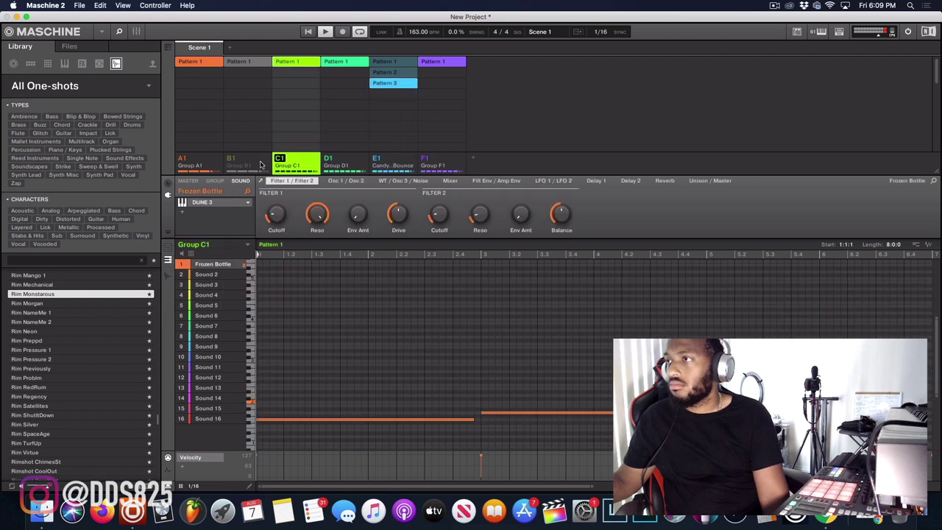
pyautogui.click(236, 163)
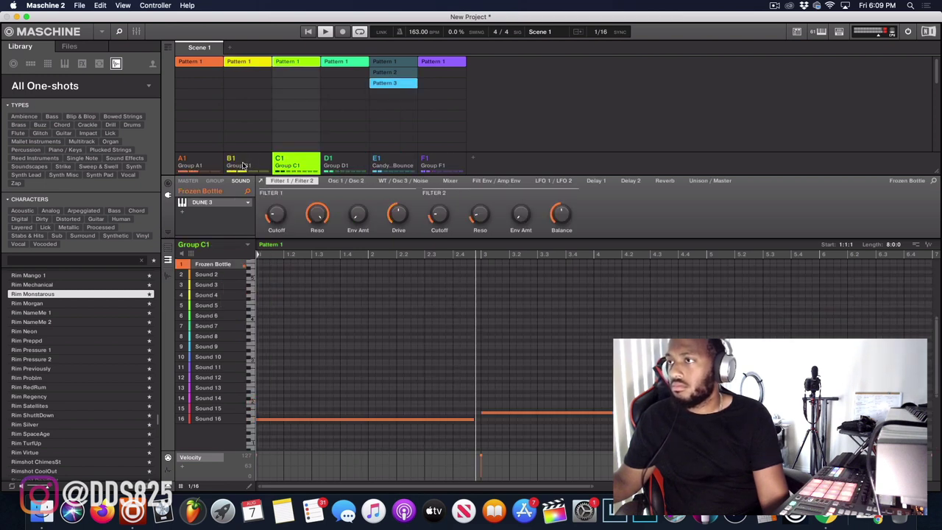
pyautogui.click(237, 163)
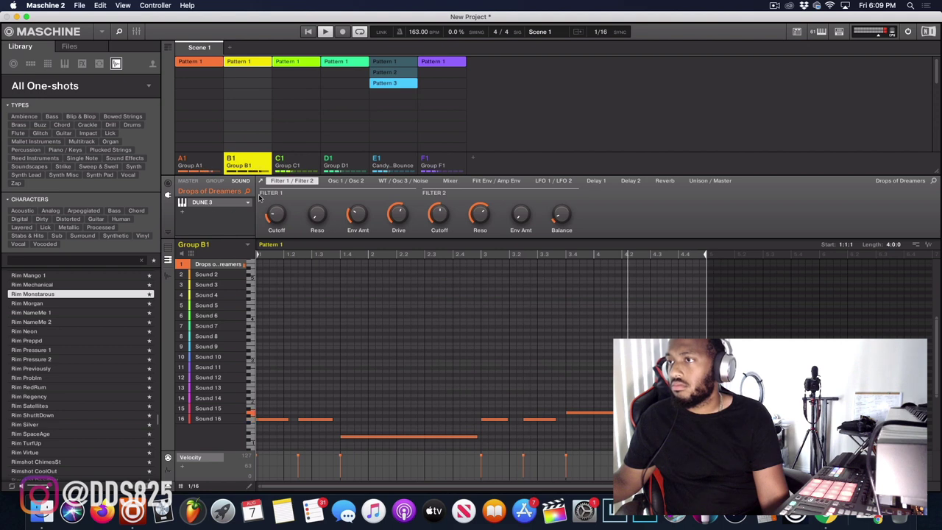
# Mute and unmute Groups D1, C1 and B1 in turn to compare the beat with and without each part.
pyautogui.click(328, 159)
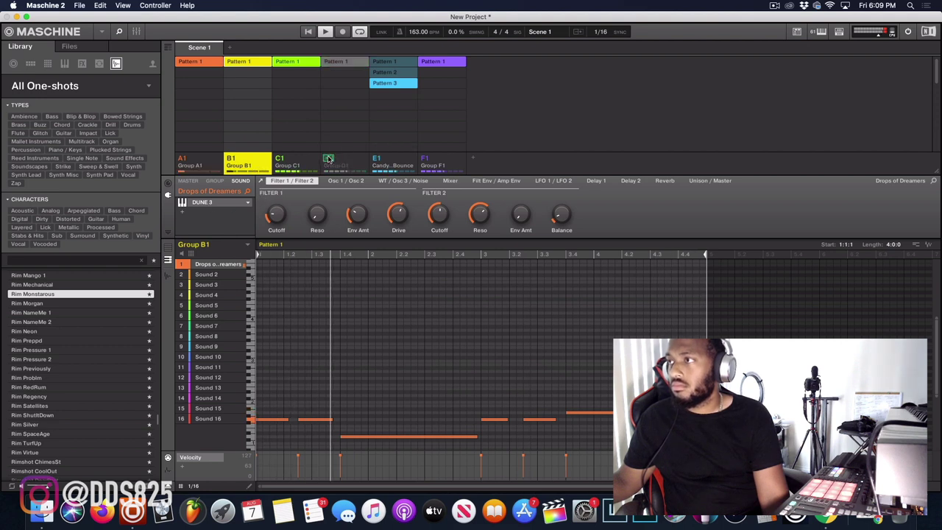
pyautogui.click(328, 159)
pyautogui.click(281, 159)
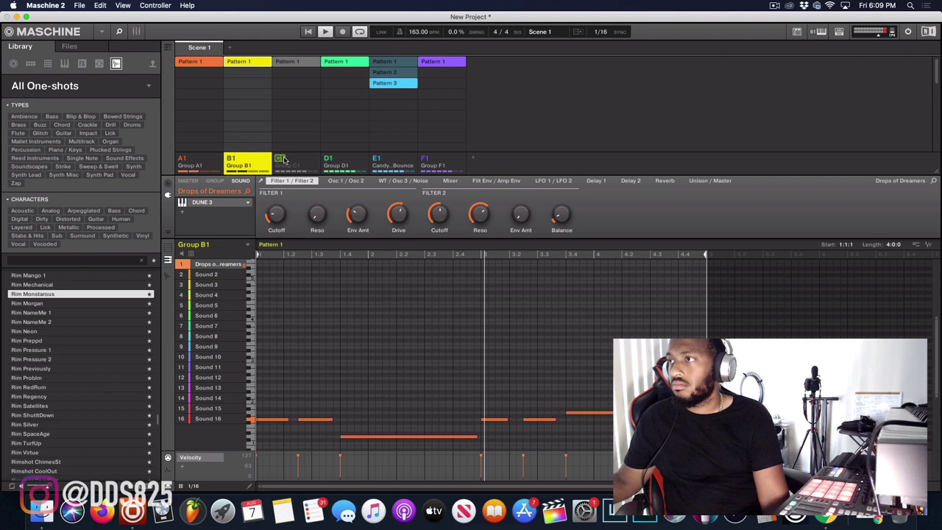
pyautogui.click(281, 160)
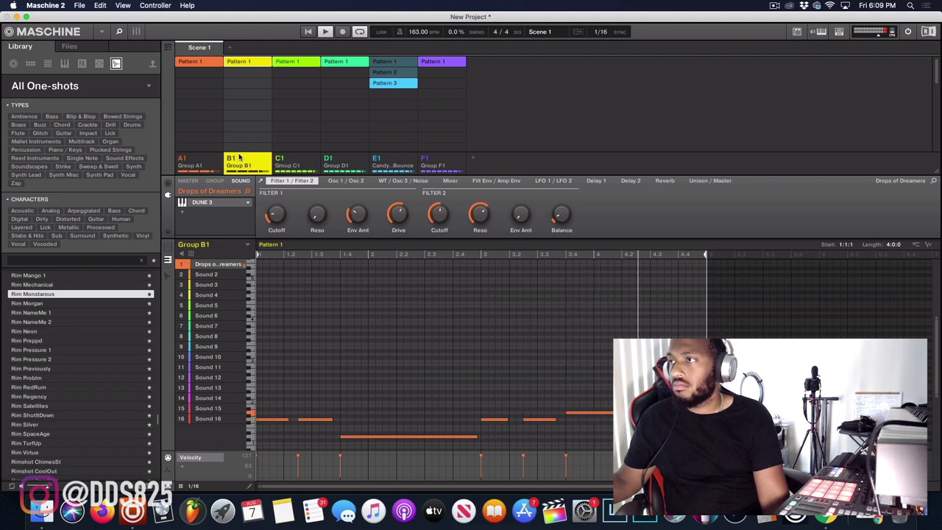
pyautogui.click(232, 159)
pyautogui.click(243, 160)
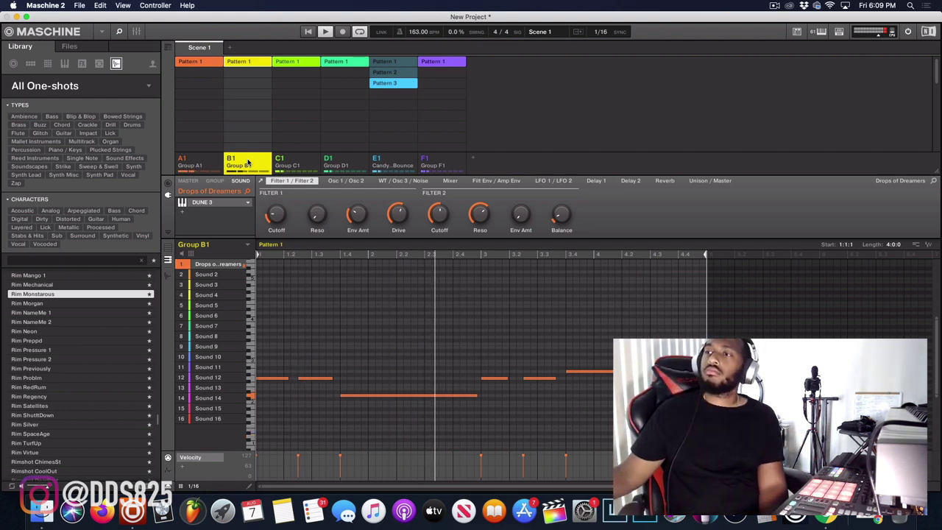
# Delete Group B1 with the Drops of Dreamers sound and select the Golden Pikes group.
pyautogui.rightClick(248, 161)
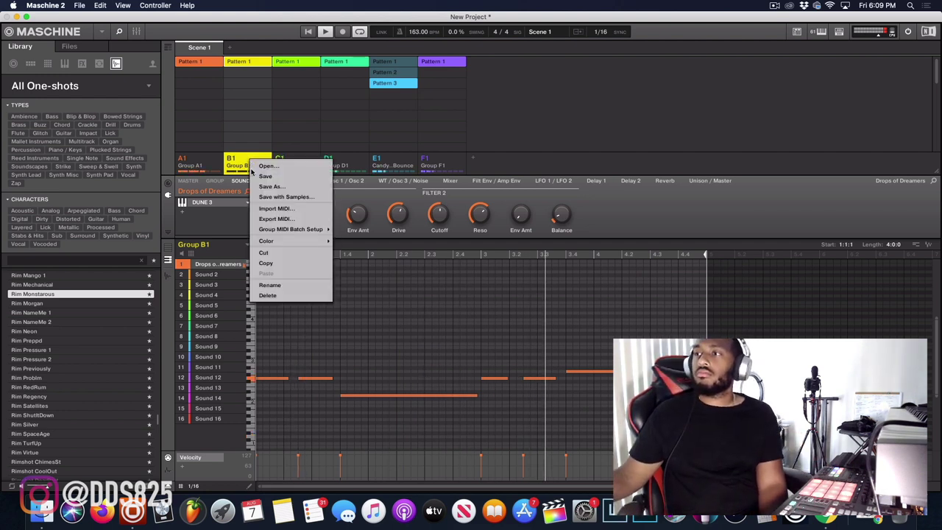
pyautogui.click(269, 296)
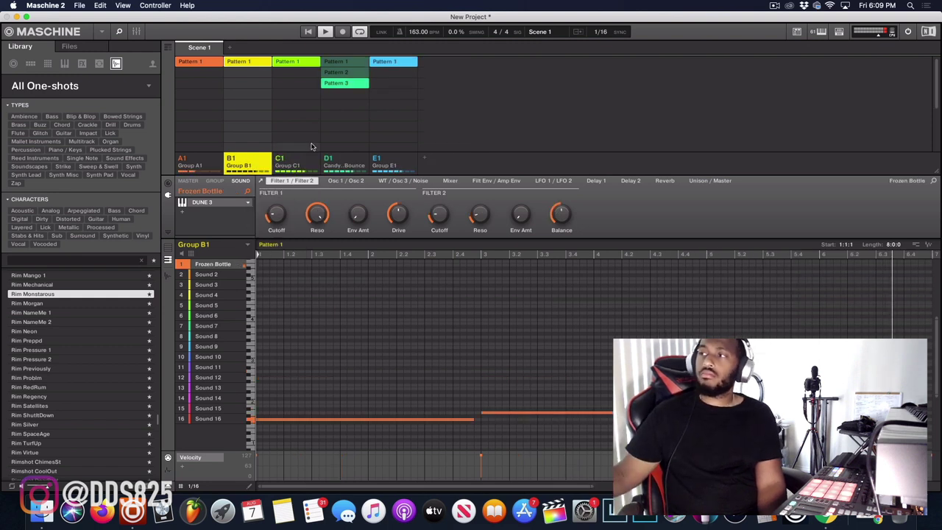
pyautogui.click(286, 150)
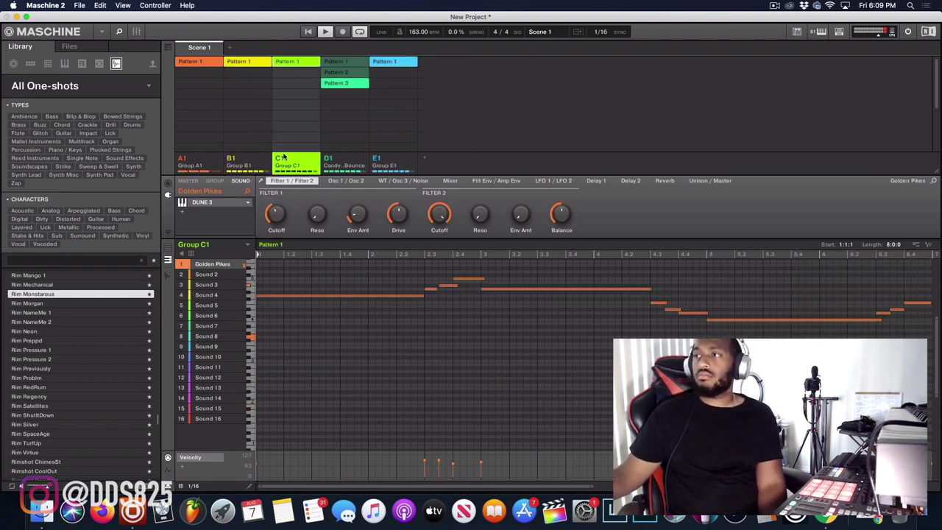
pyautogui.press('space')
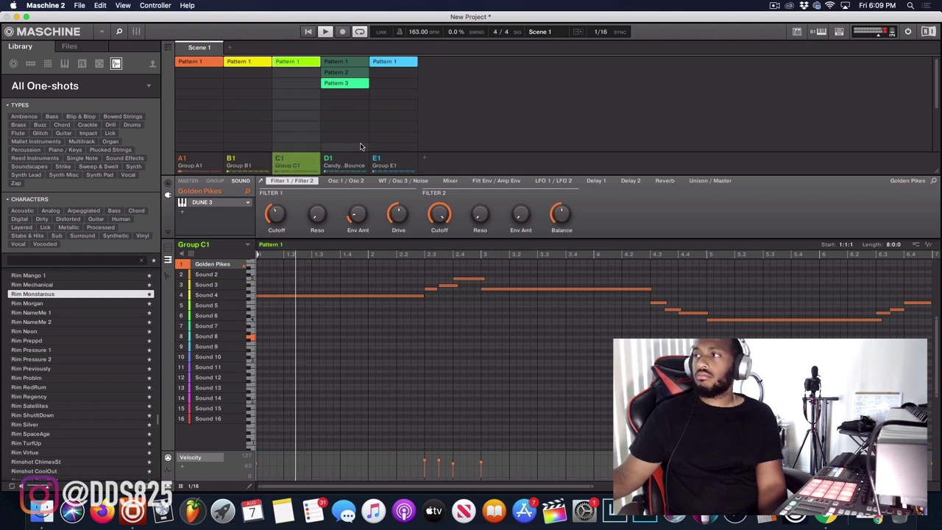
# Select Pattern 3 of the Candy Drums group and add the HalfTime effect to its closed hi-hat sound.
pyautogui.click(363, 161)
pyautogui.click(397, 165)
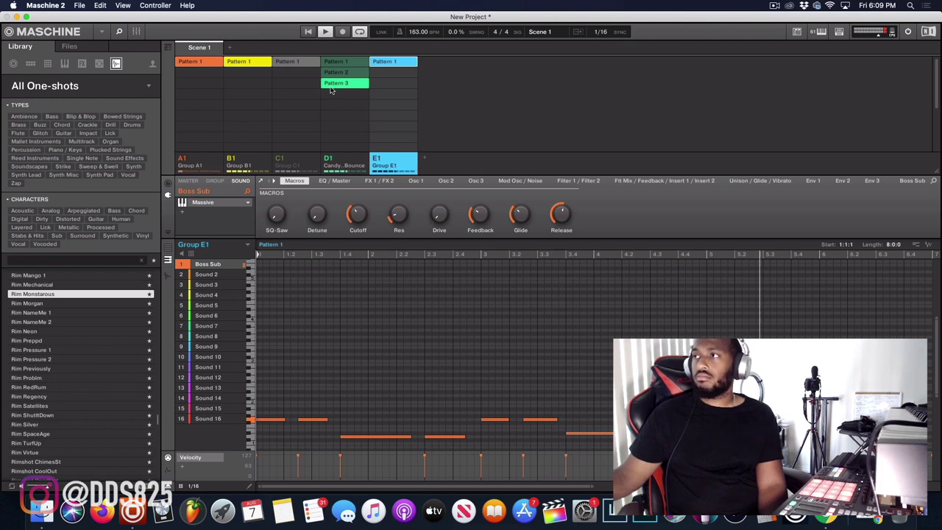
pyautogui.click(332, 87)
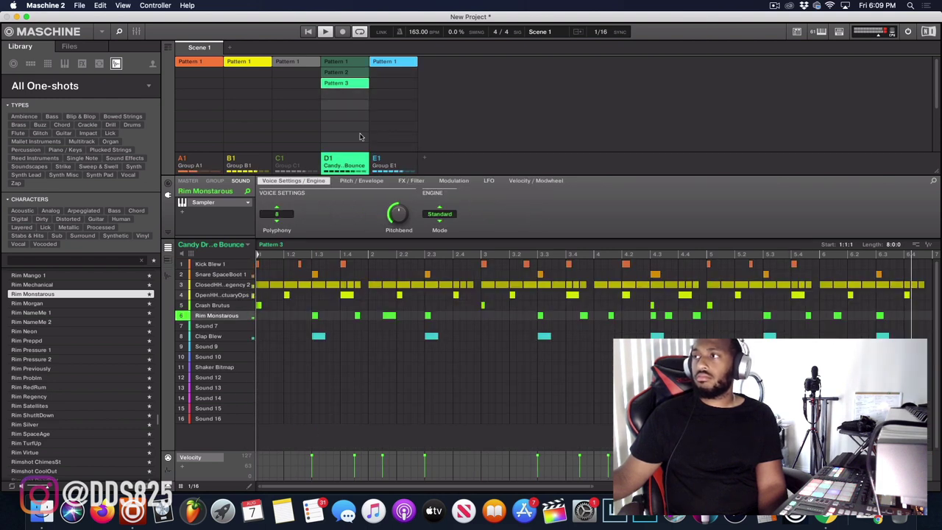
pyautogui.click(214, 285)
pyautogui.click(182, 212)
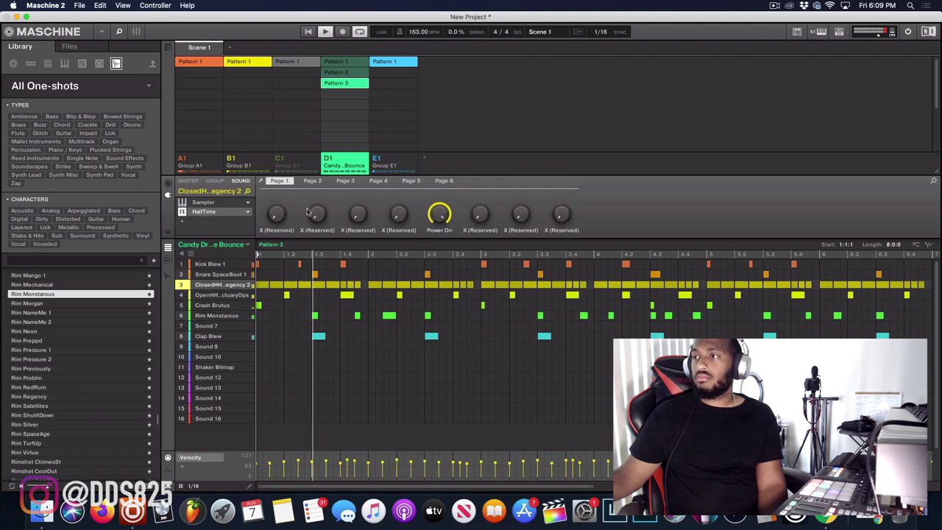
# Add a new group F1 and load the Tubular Bells preset from the Sym Percussion instrument on its first sound.
pyautogui.click(395, 164)
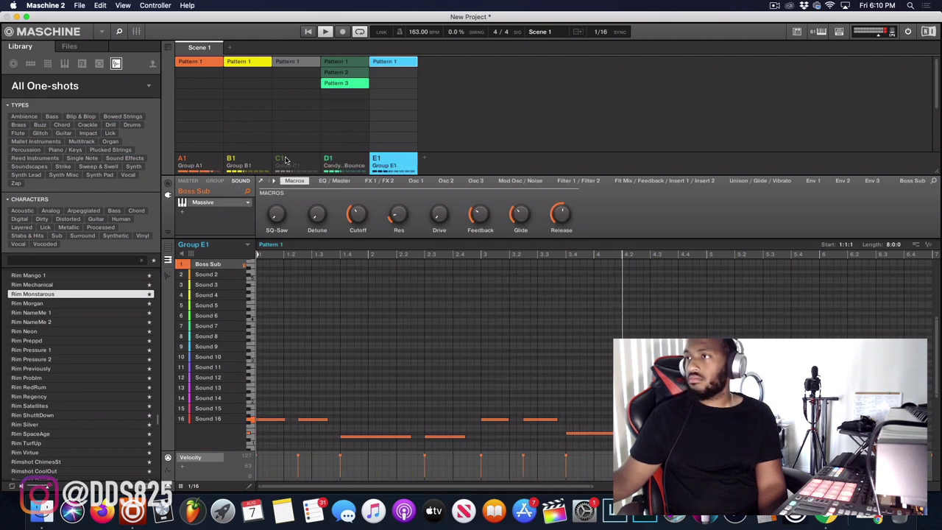
pyautogui.click(424, 157)
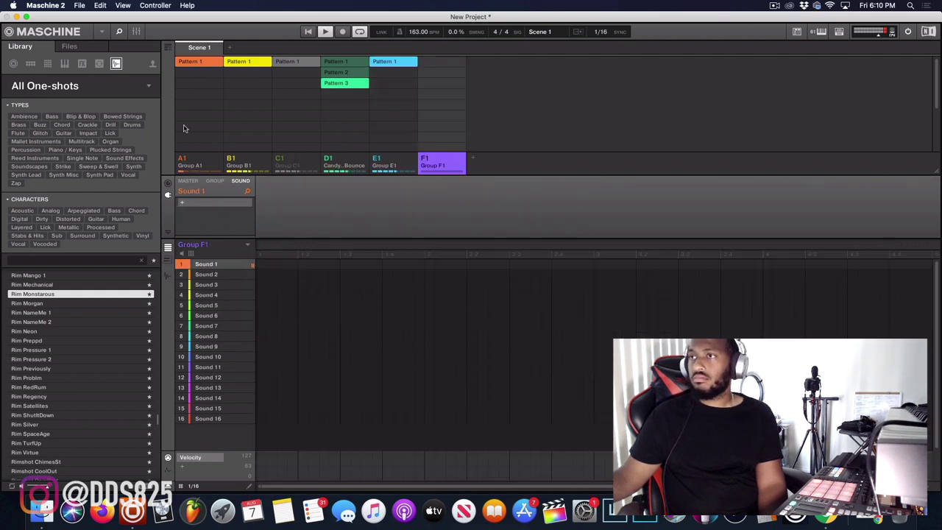
pyautogui.click(31, 64)
pyautogui.click(64, 64)
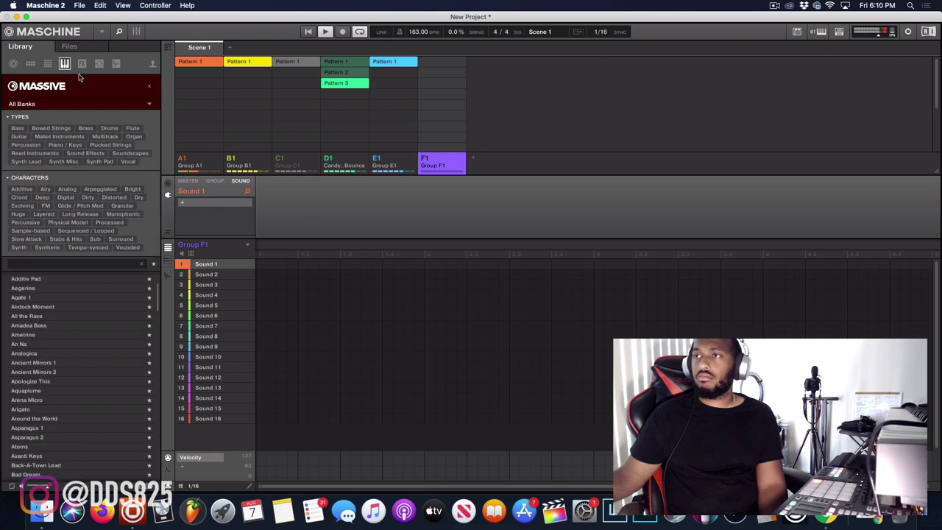
pyautogui.click(147, 88)
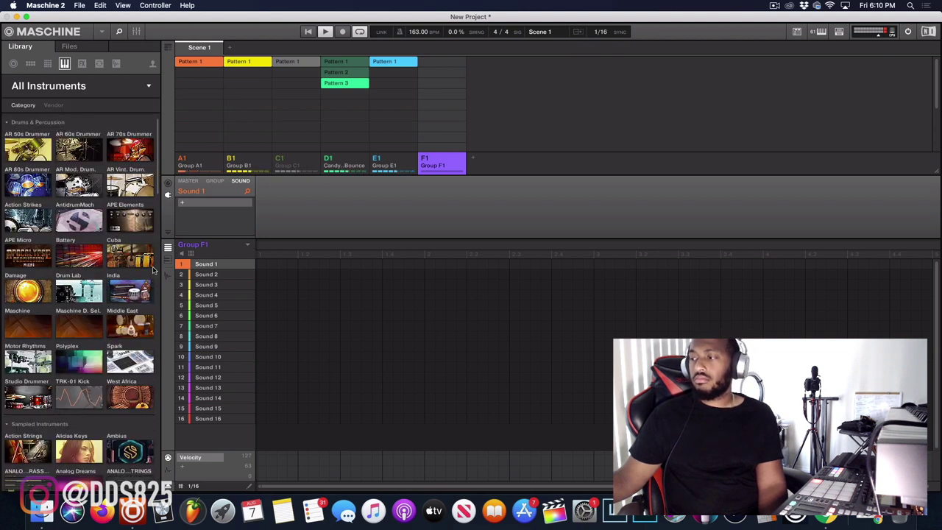
pyautogui.scroll(-10, 127, 318)
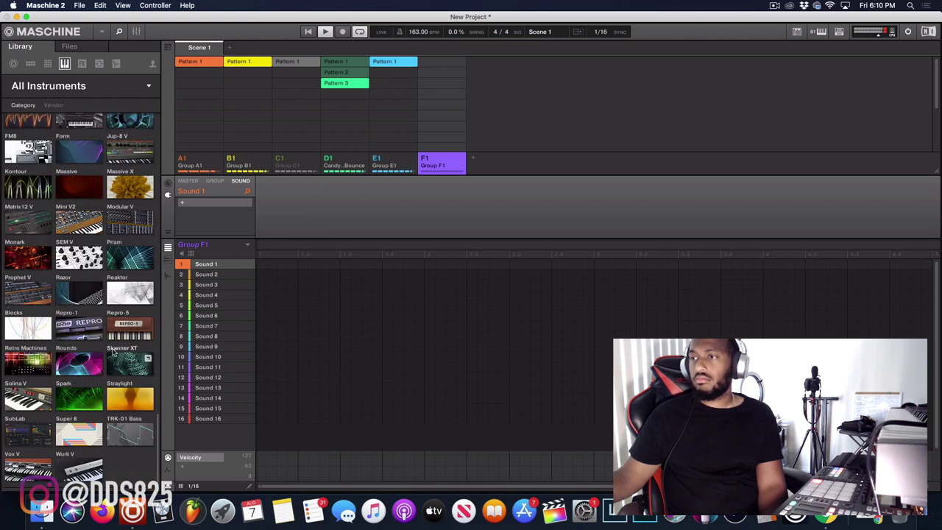
pyautogui.scroll(10, 113, 352)
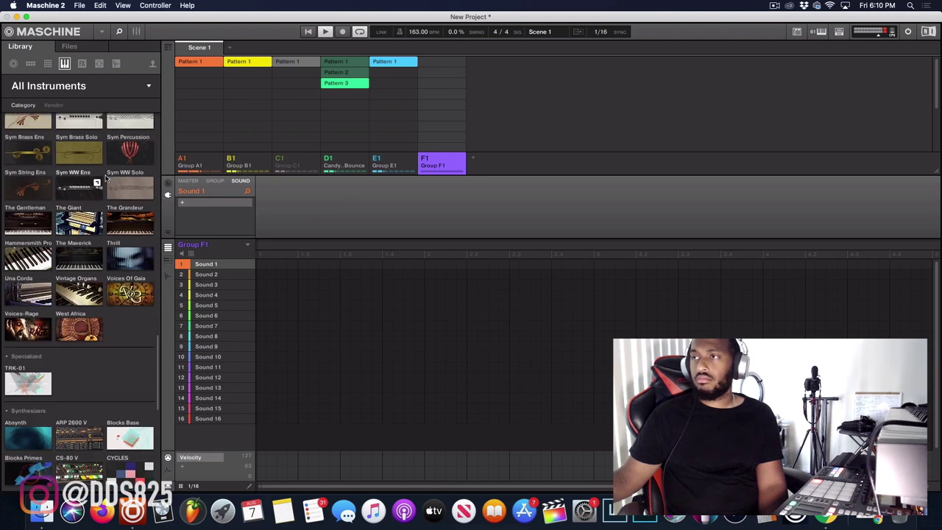
pyautogui.click(109, 165)
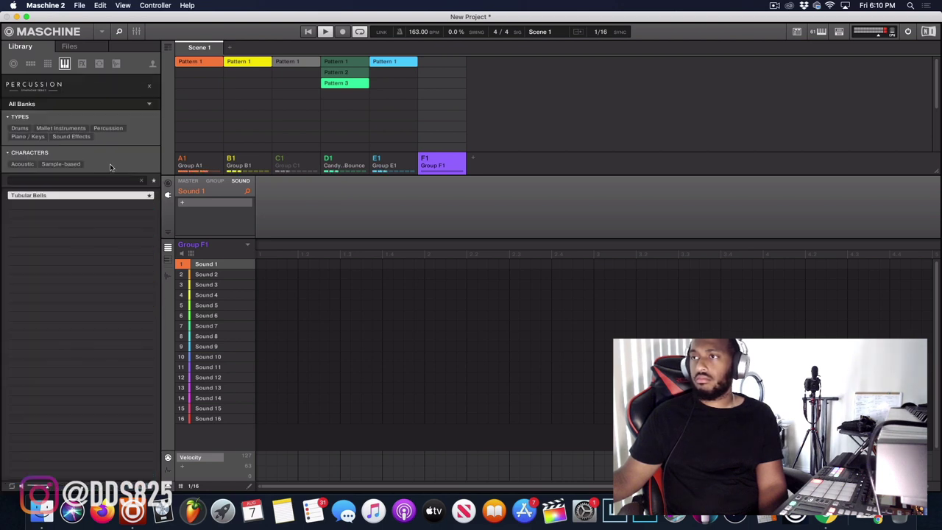
pyautogui.doubleClick(74, 193)
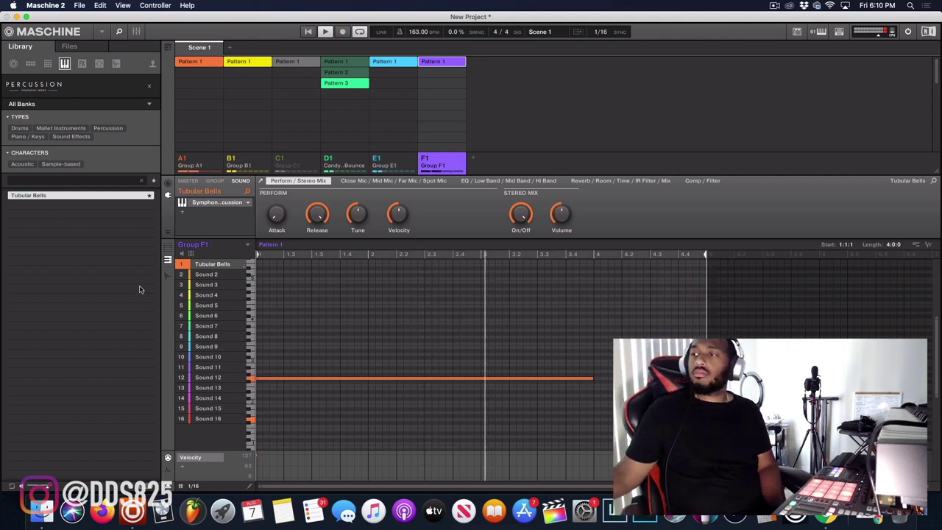
# Show the Tubular Bells pattern in the group view and rename Group F1 as T.Bells.
pyautogui.click(168, 250)
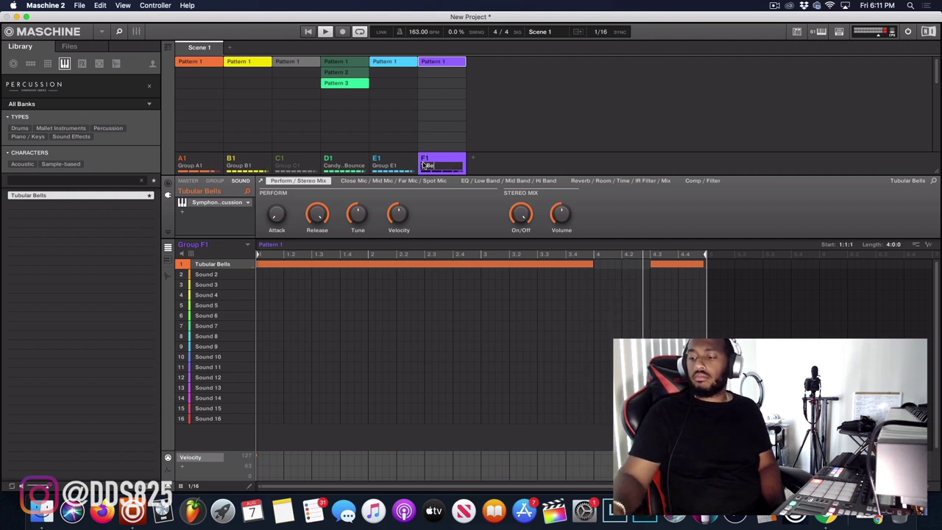
pyautogui.write('s')
pyautogui.press('Return')
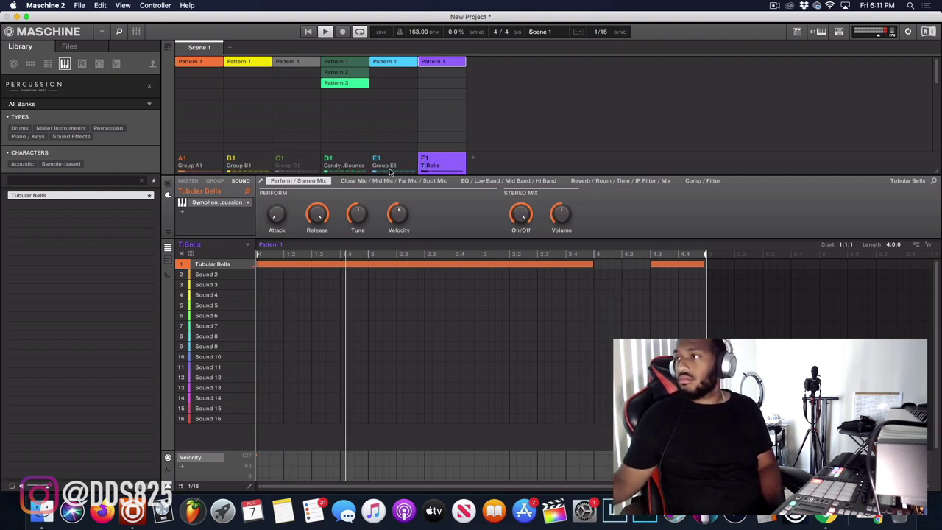
# Rename Group E1, which holds the Boss Sub sound, as Bass GMin.
pyautogui.click(397, 165)
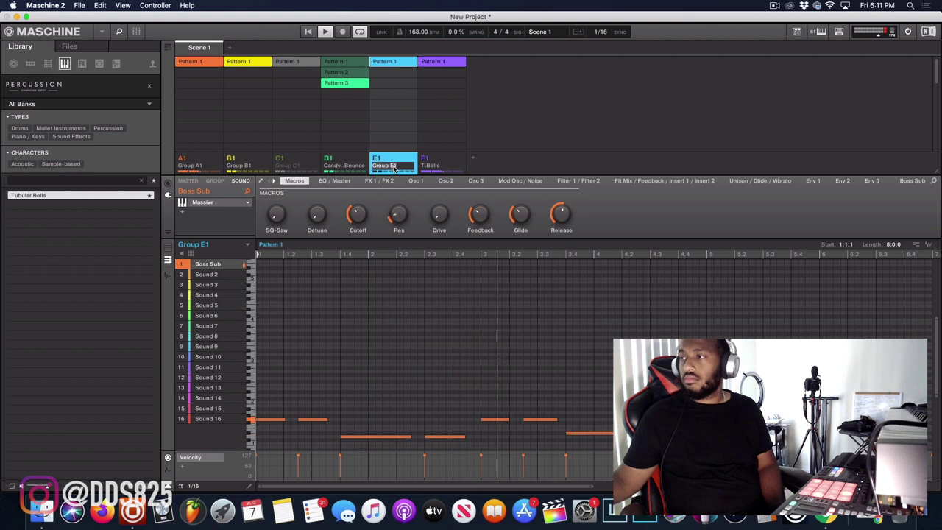
pyautogui.write('Bass')
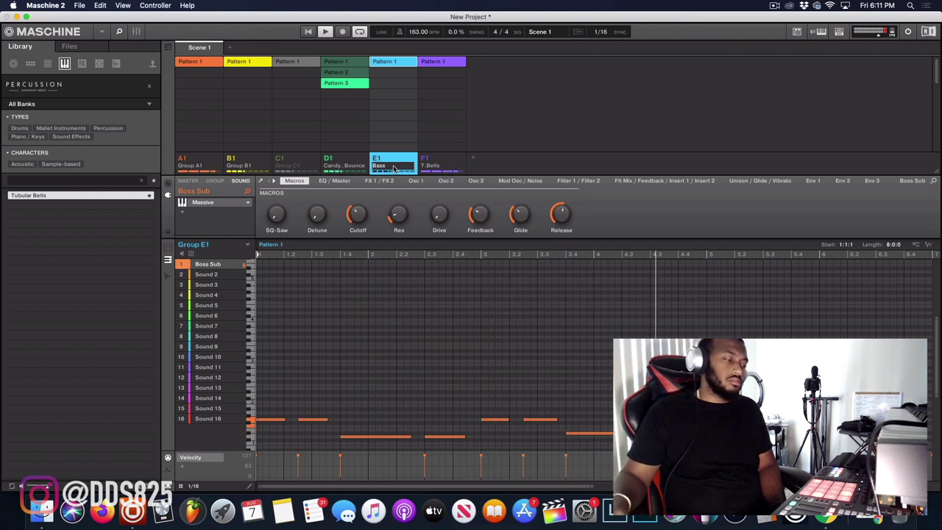
pyautogui.write(' GMin')
pyautogui.press('Return')
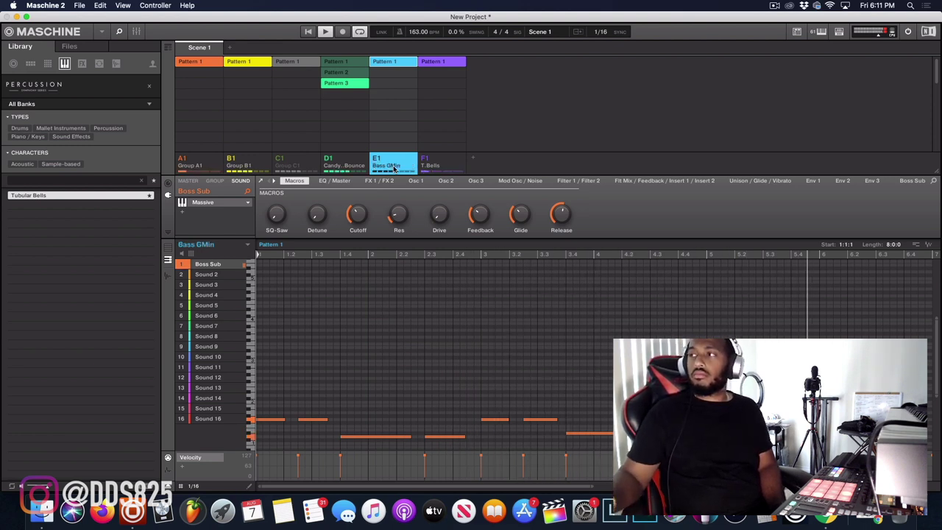
# Unmute Group C1 with the Golden Pikes sound and rename it as Lead.
pyautogui.click(338, 159)
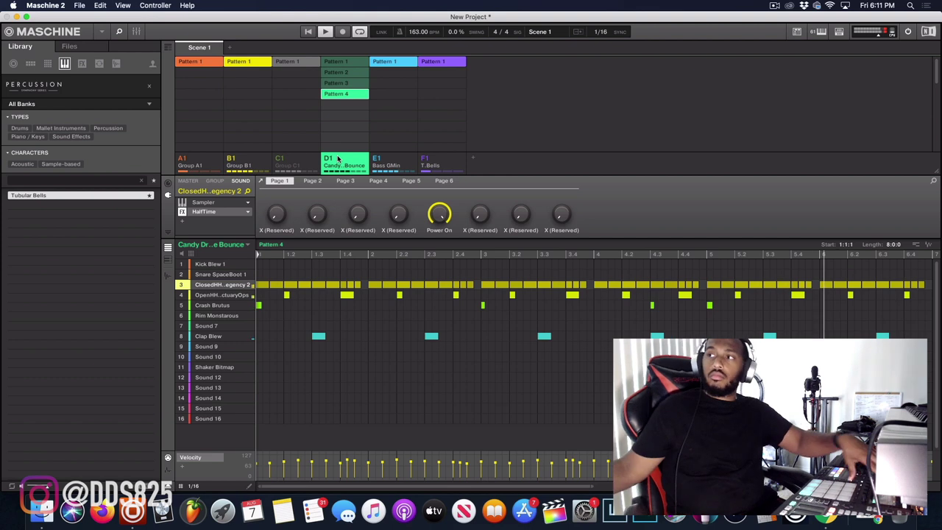
pyautogui.click(280, 160)
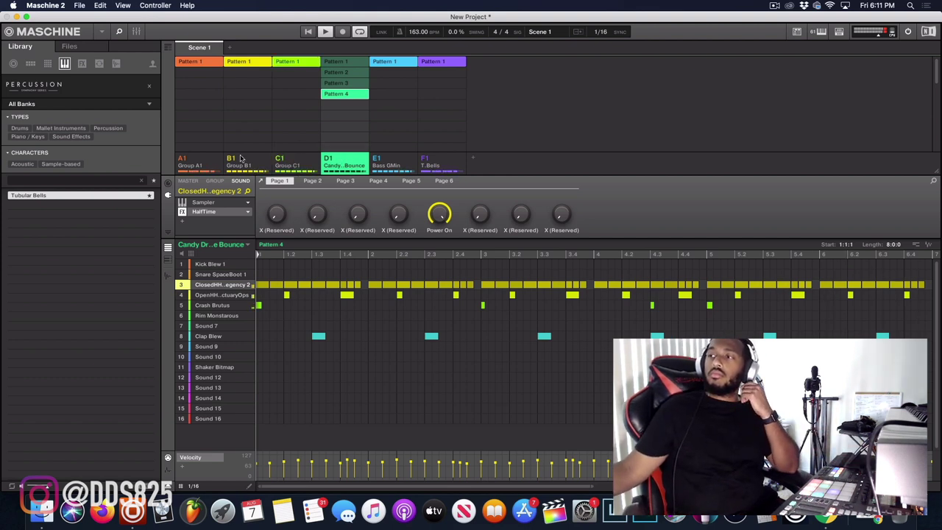
pyautogui.click(287, 166)
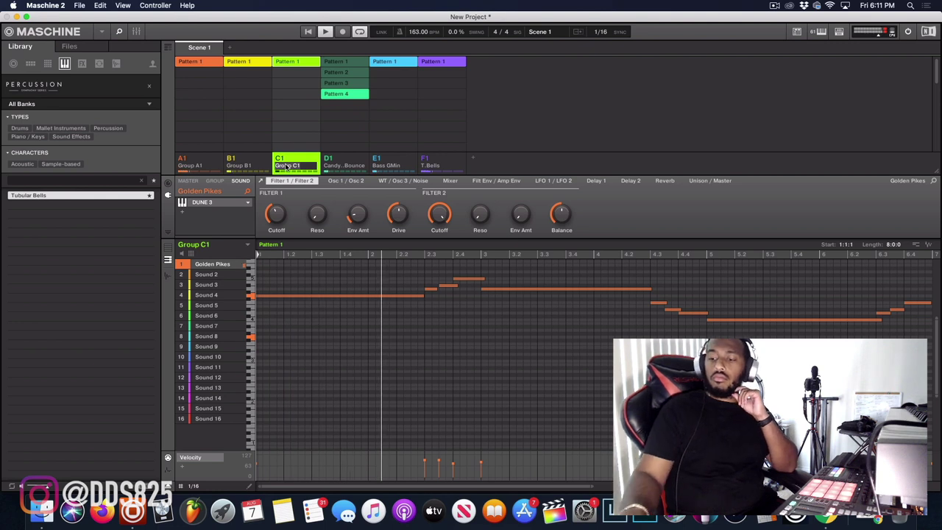
pyautogui.write('Syn')
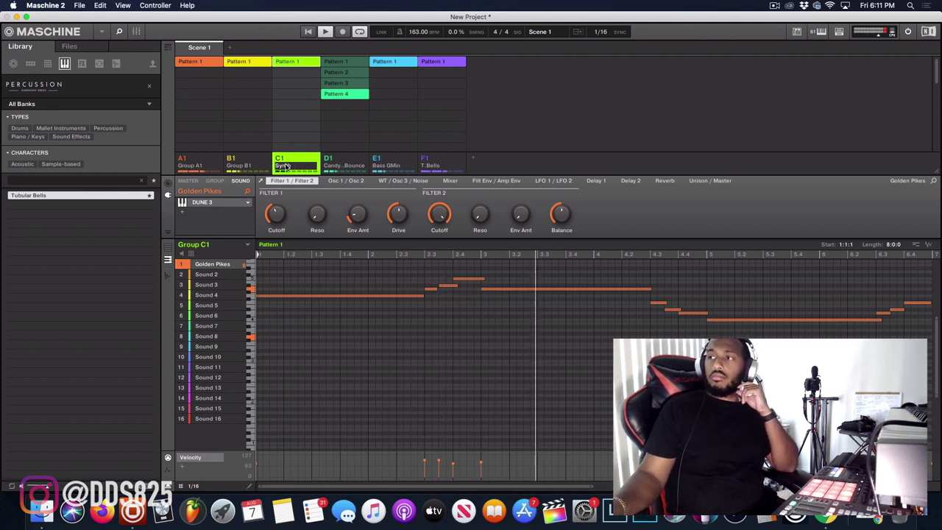
pyautogui.write('th')
pyautogui.press('Return')
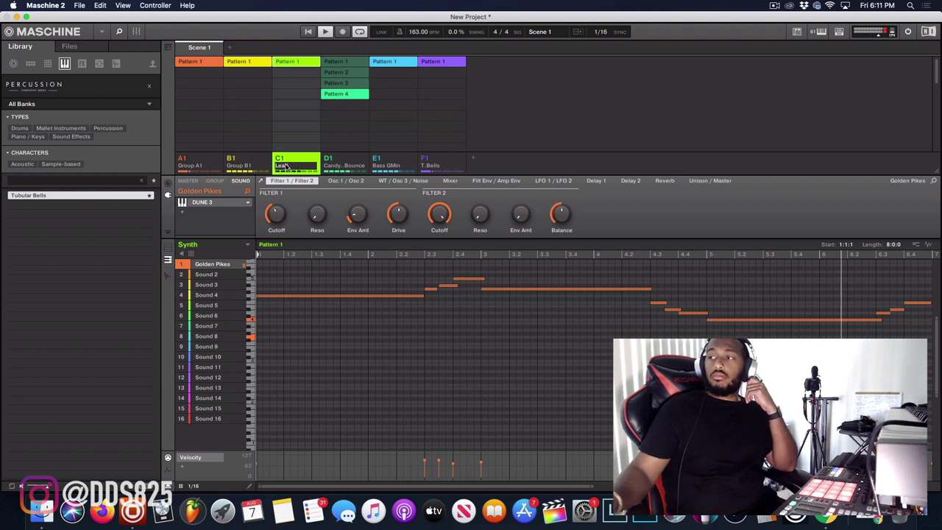
pyautogui.press('Return')
# Mute Group A1 and the Lead group, and rename Group B1 with the Frozen Bottle sound as Bg Pad.
pyautogui.click(250, 162)
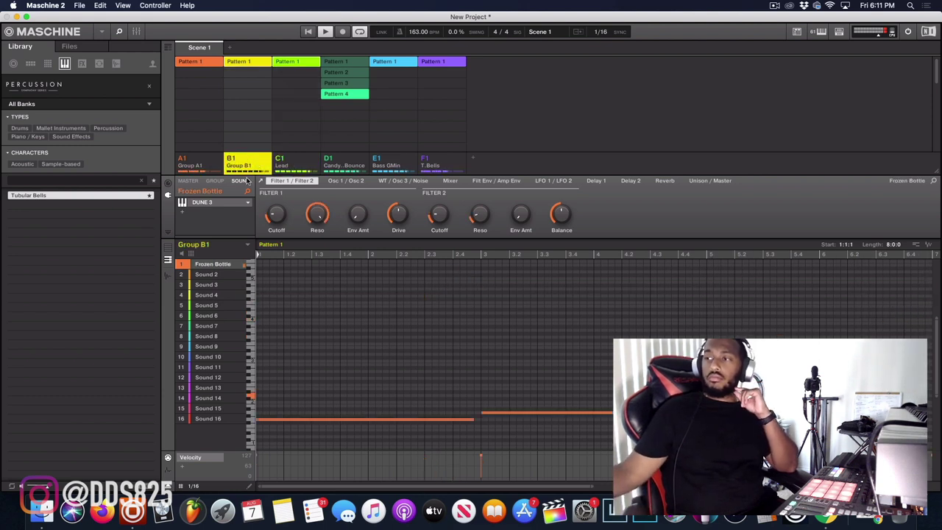
pyautogui.click(183, 159)
pyautogui.click(280, 159)
pyautogui.doubleClick(240, 165)
pyautogui.write('Bg Pa')
pyautogui.press('Return')
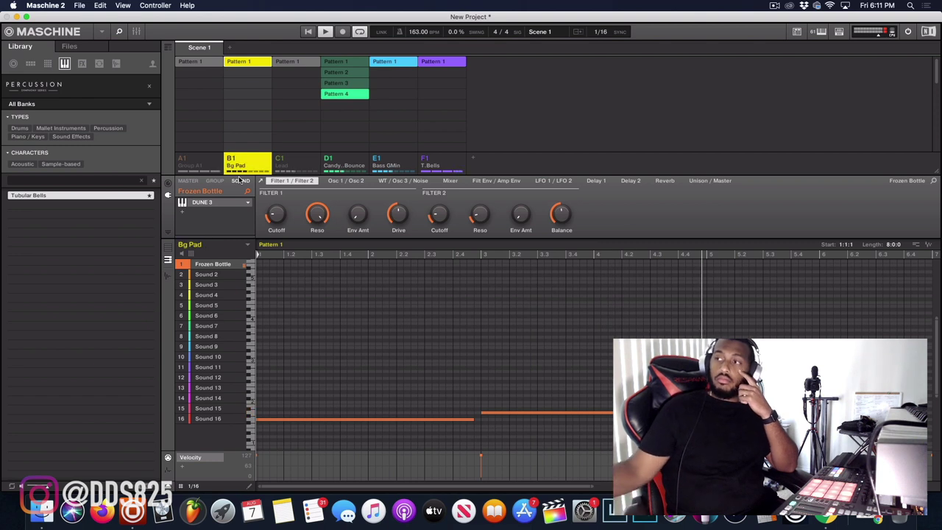
# Unmute Group A1 with the Circus Bells sound and rename it as Pluck.
pyautogui.click(193, 166)
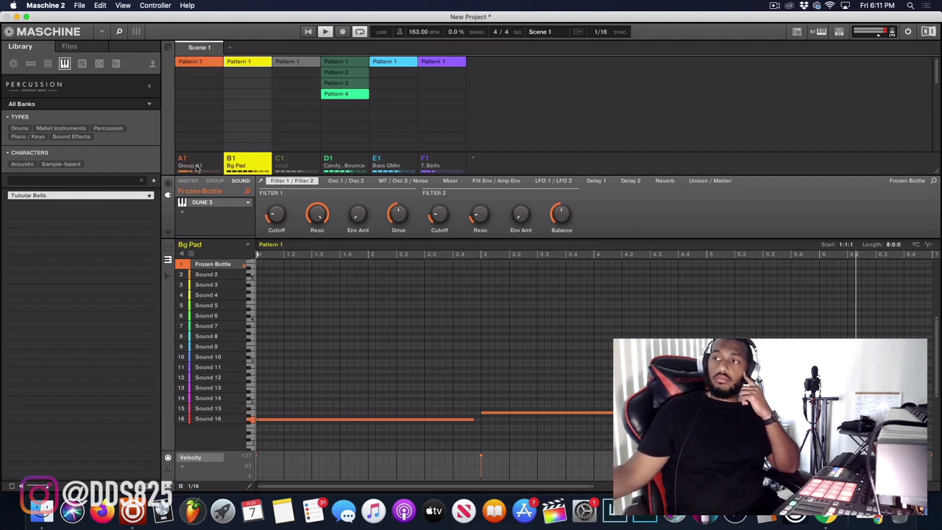
pyautogui.doubleClick(193, 166)
pyautogui.write('Pluck')
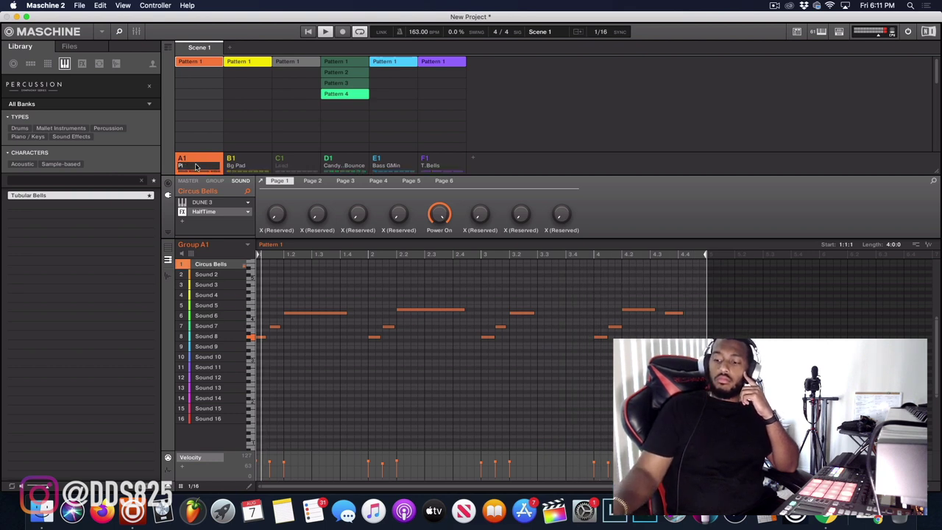
pyautogui.press('Return')
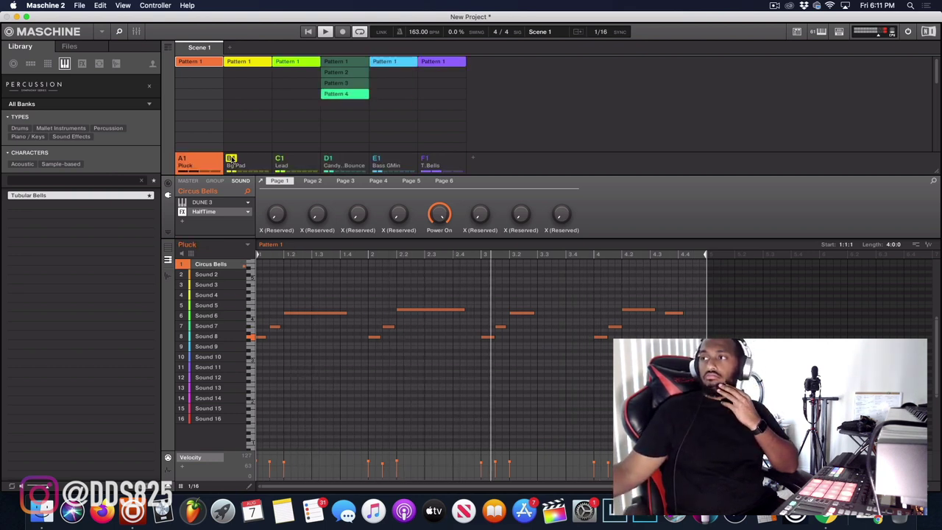
# Switch the Candy Drums group to Pattern 3 and save the project as 7thv2 in the Aug folder.
pyautogui.click(357, 85)
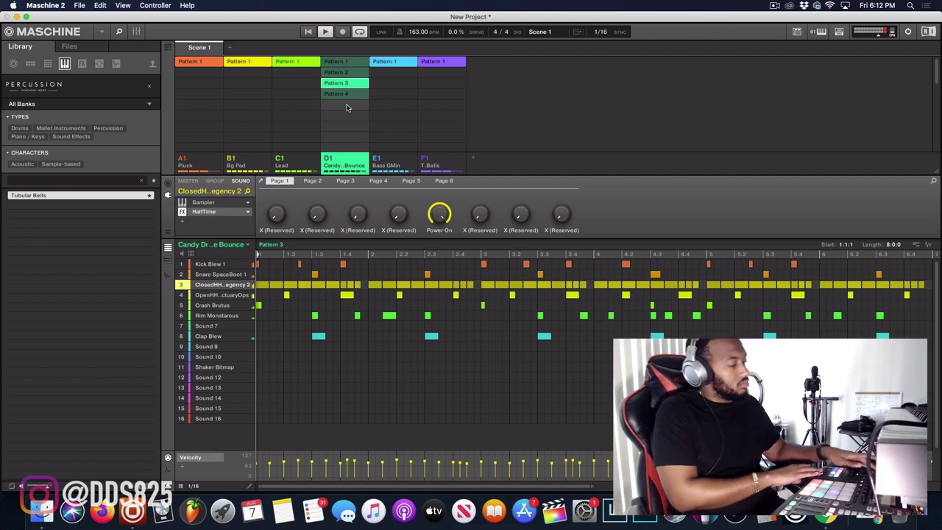
pyautogui.press('super+s')
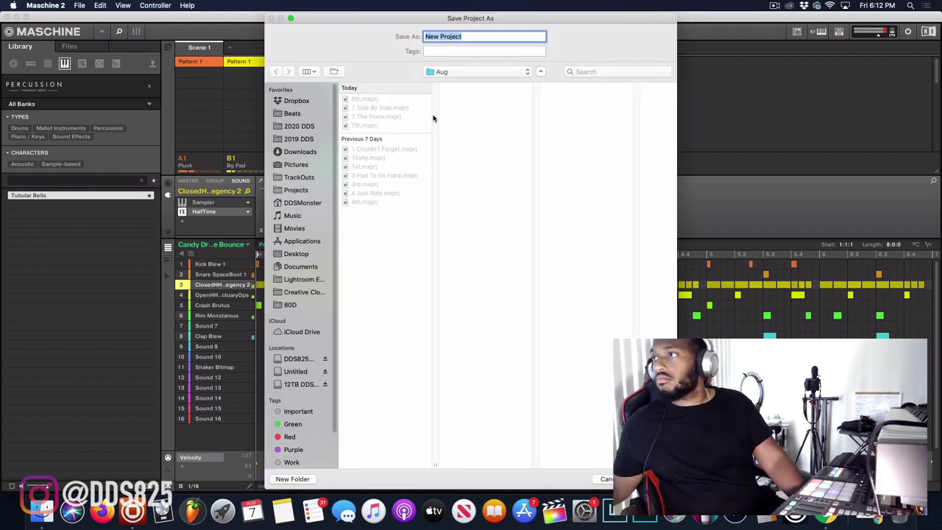
pyautogui.write('7thv2')
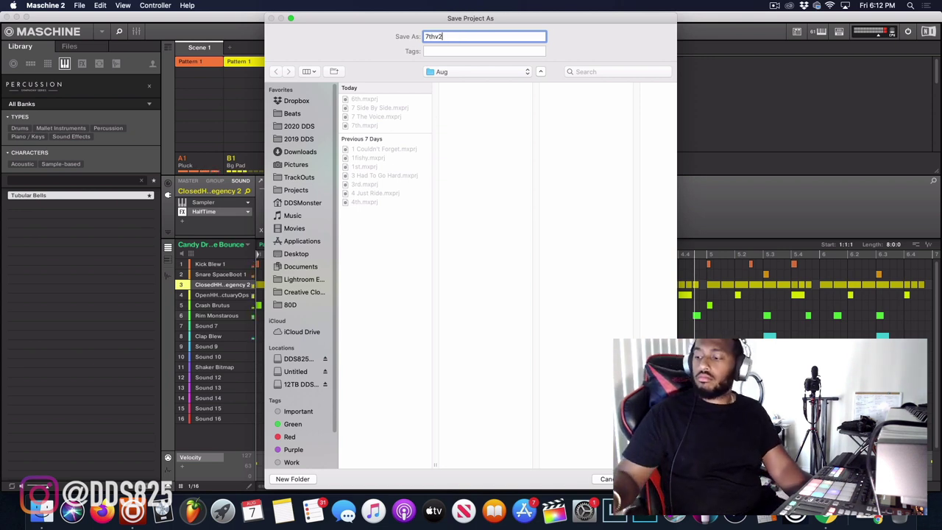
pyautogui.press('Return')
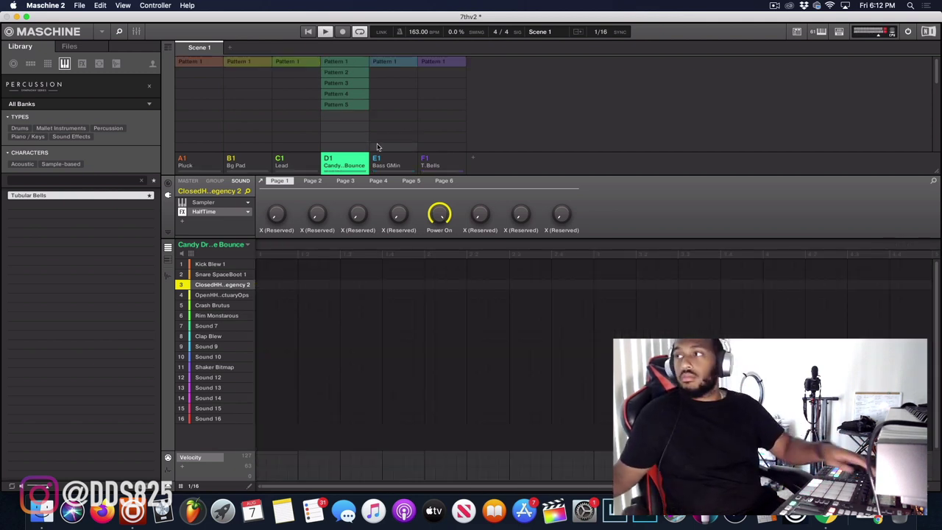
# Build Scenes 1 to 7 from different combinations of group patterns during playback, and arrange them as sections on the song timeline.
pyautogui.click(454, 160)
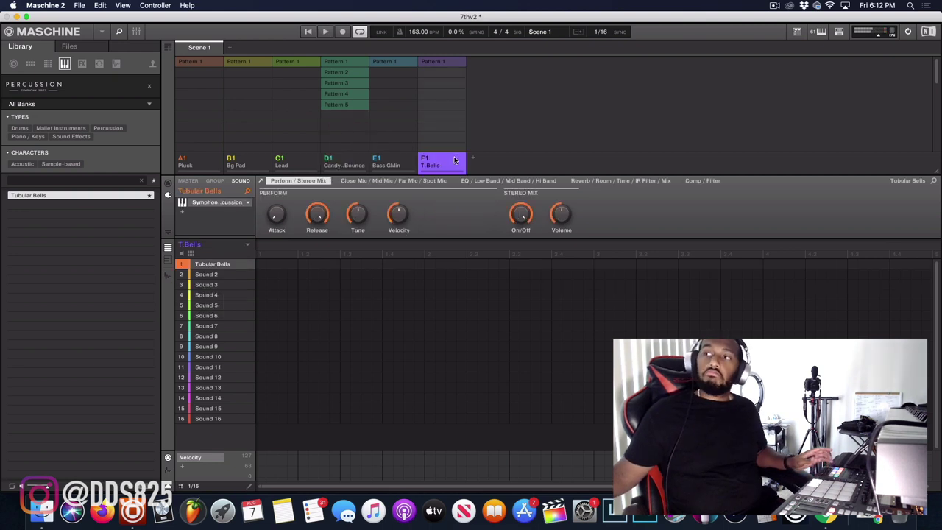
pyautogui.press('space')
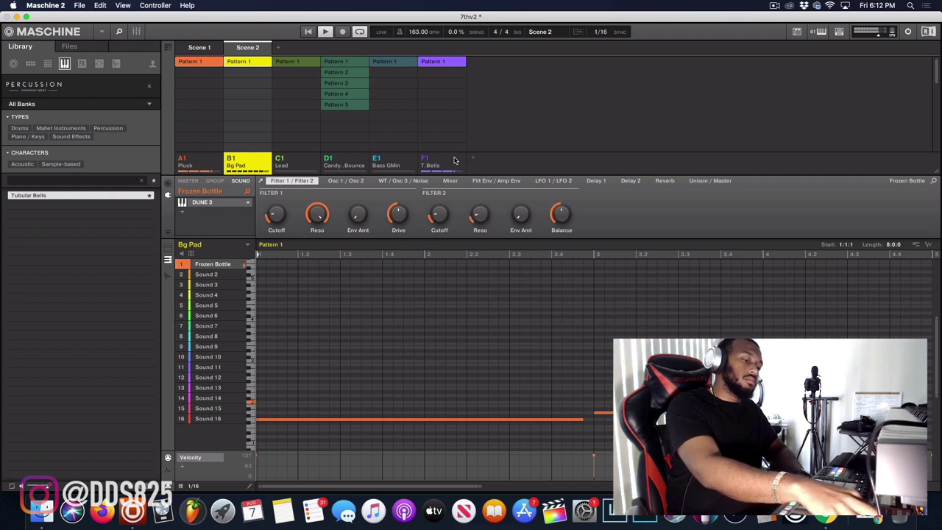
pyautogui.click(454, 160)
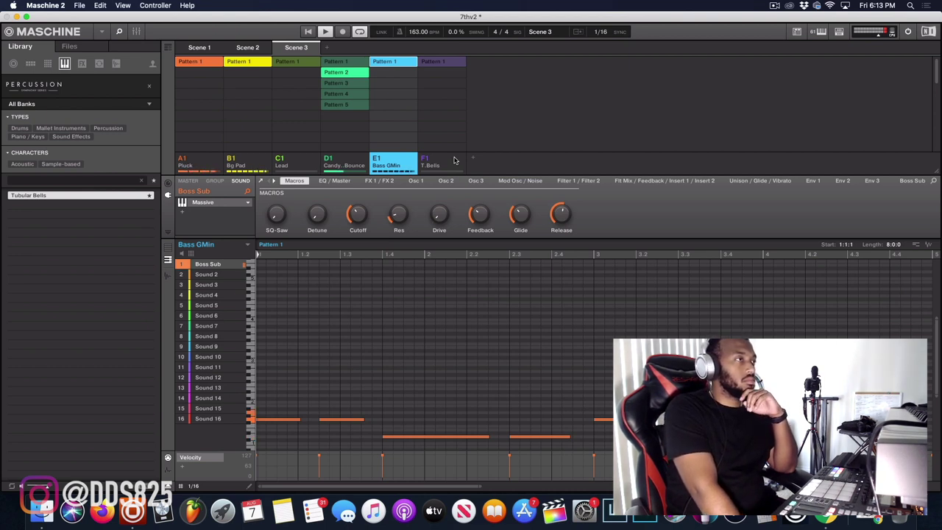
pyautogui.press('space')
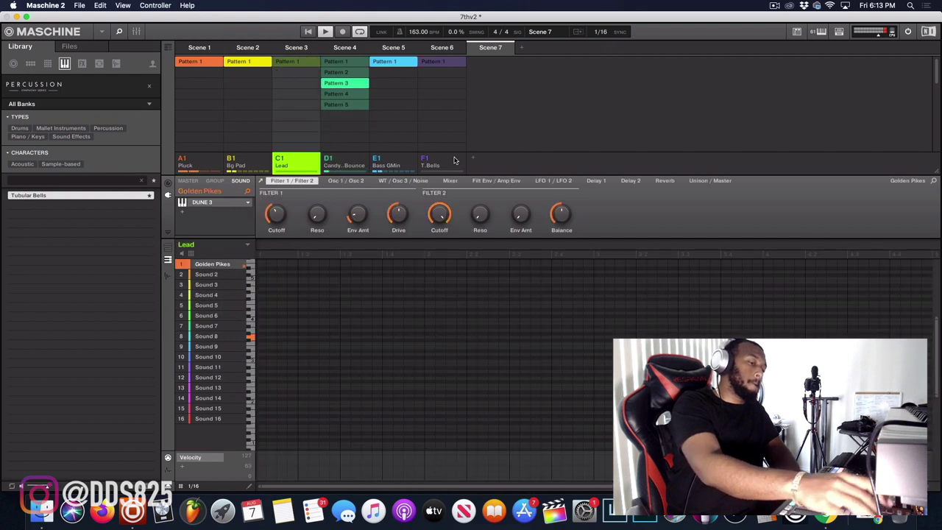
pyautogui.click(454, 161)
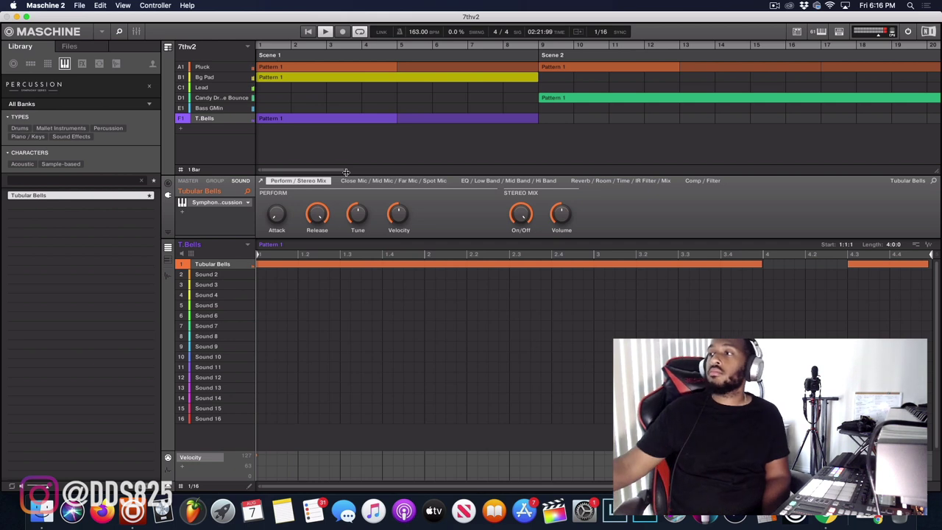
pyautogui.moveTo(344, 169); pyautogui.dragTo(931, 169)
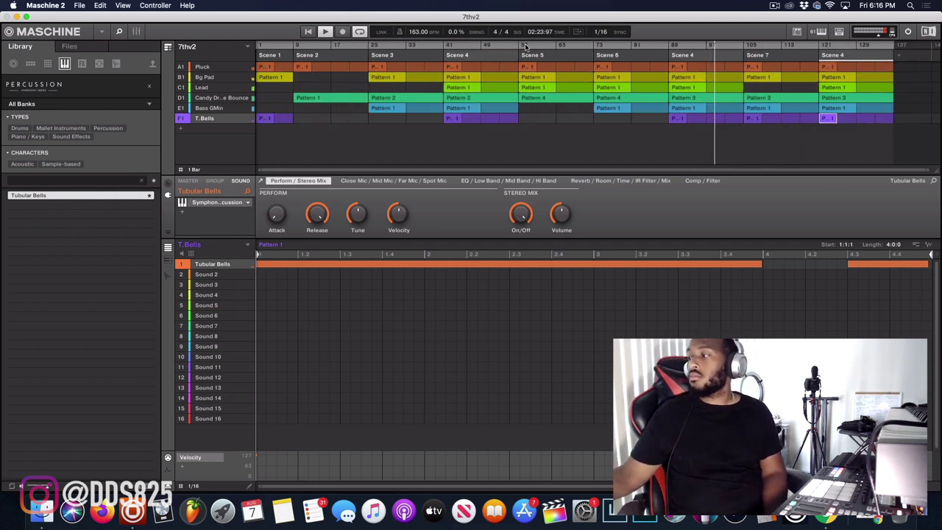
pyautogui.click(776, 6)
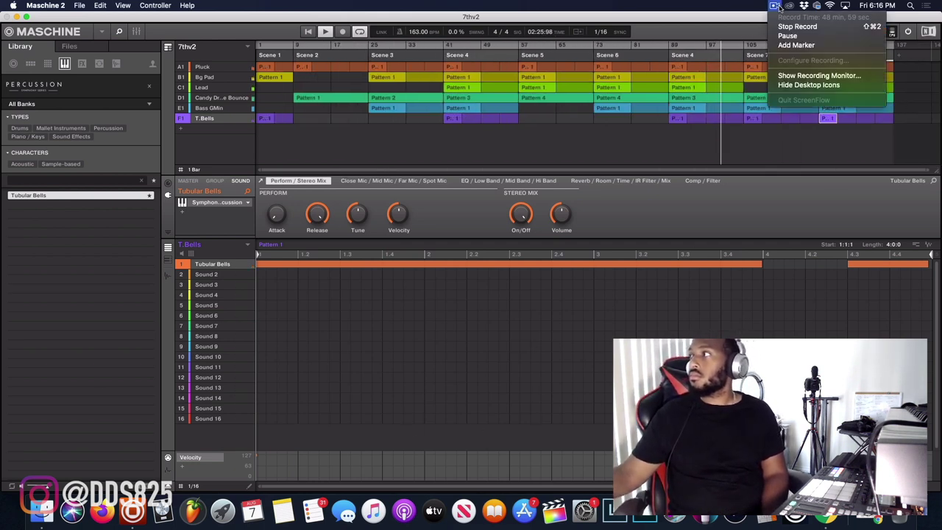
pyautogui.click(749, 22)
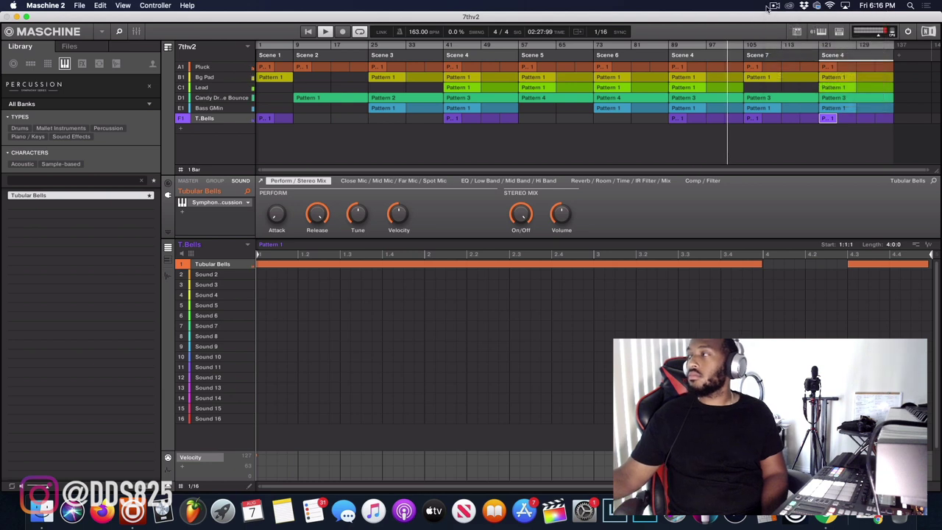
pyautogui.click(779, 6)
pyautogui.click(795, 26)
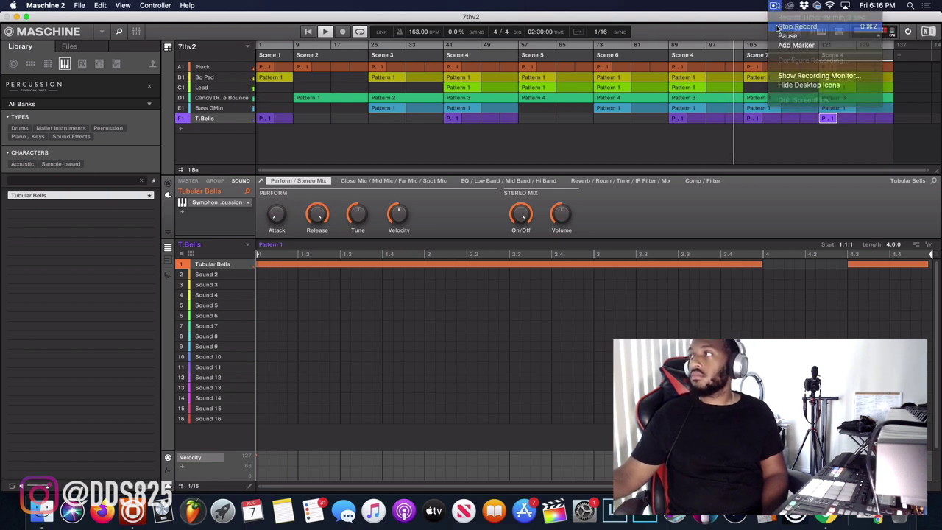